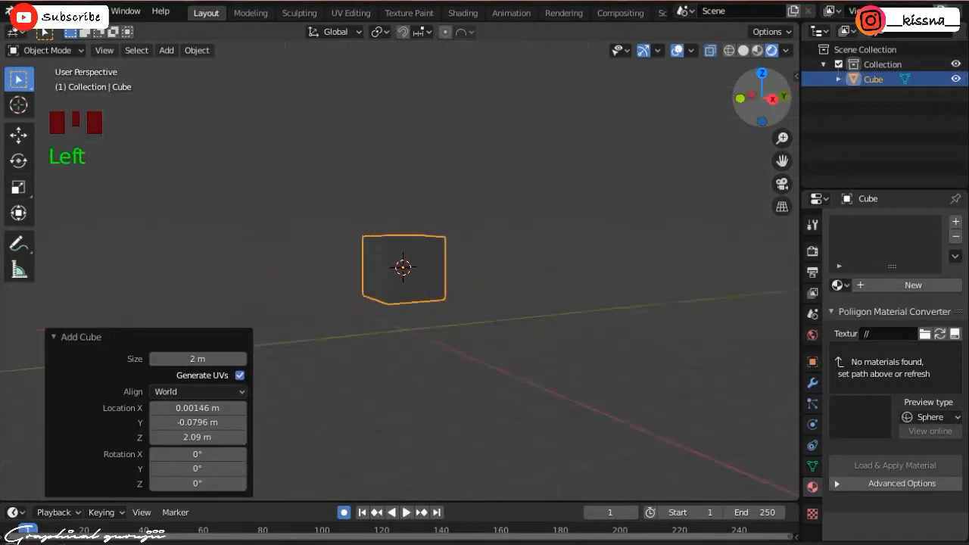
Show the cube in solid shading from the front and scale it uniformly by 1.342.
left_click(743, 51)
key("KP_1")
key("alt+z")
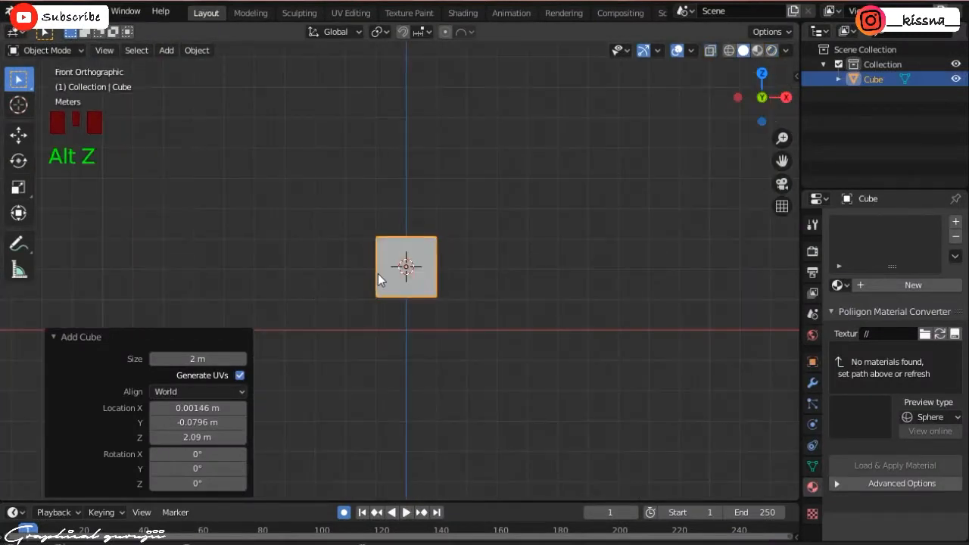
scroll(399, 271, "up", 5)
key("s")
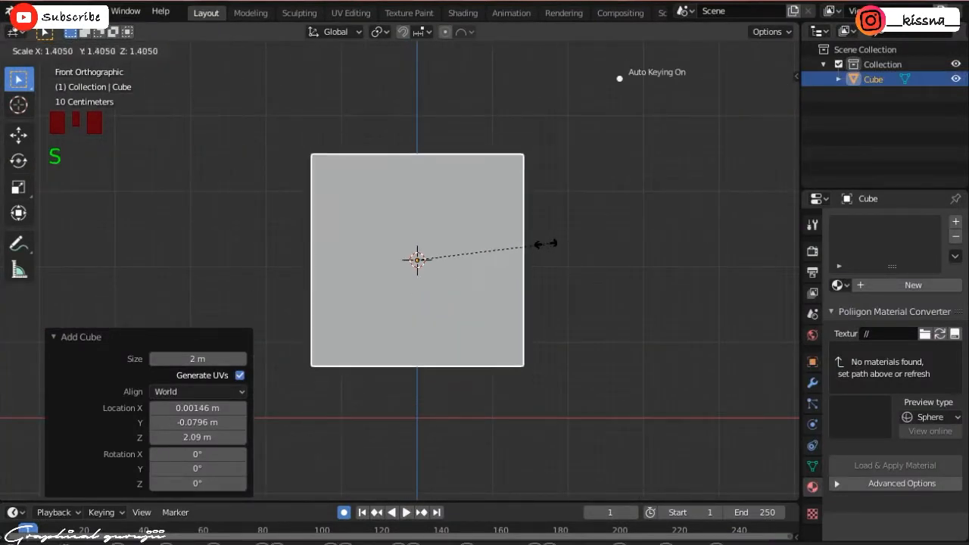
left_click(542, 242)
Scale the cube by 1.369 along Z and 1.039 along X to form an upright rectangle.
key("s")
key("z")
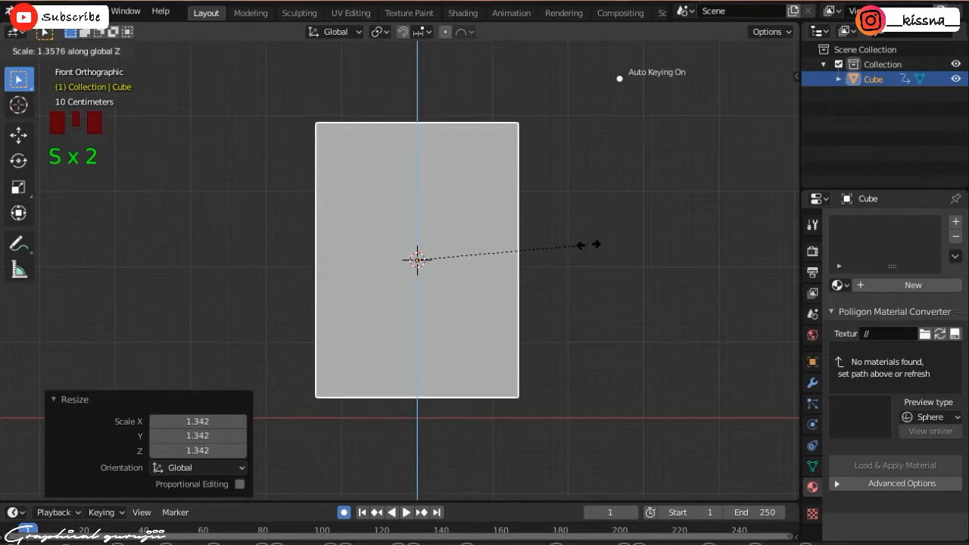
left_click(590, 243)
key("s")
key("x")
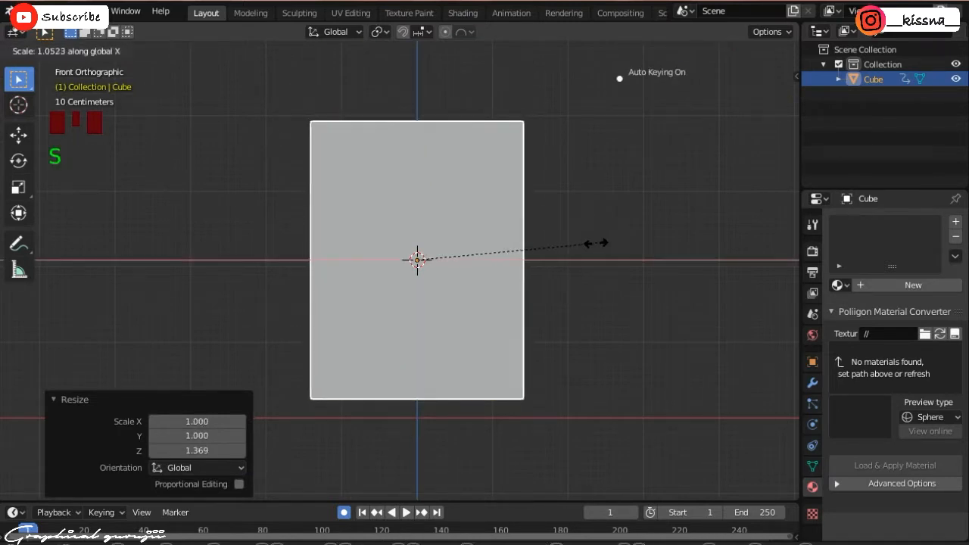
left_click(595, 244)
Move the block up along Z by about 0.7 m.
scroll(548, 267, "down", 2)
scroll(549, 271, "up", 2)
key("g")
key("z")
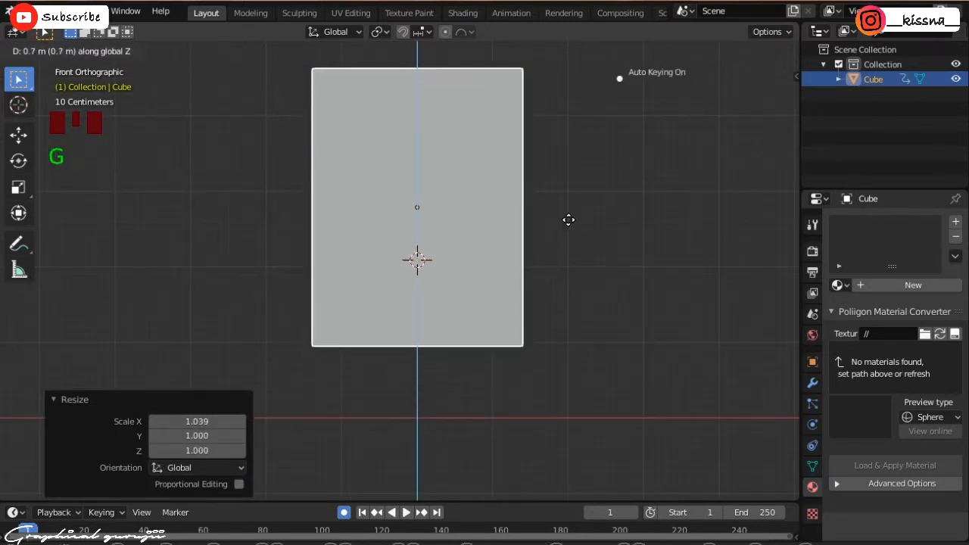
left_click(580, 229)
left_click(582, 229)
Flatten the block into a thin plaque by scaling along Y by 0.074 and again by 0.864.
left_click_drag(756, 99, 649, 150)
scroll(648, 150, "down", 3)
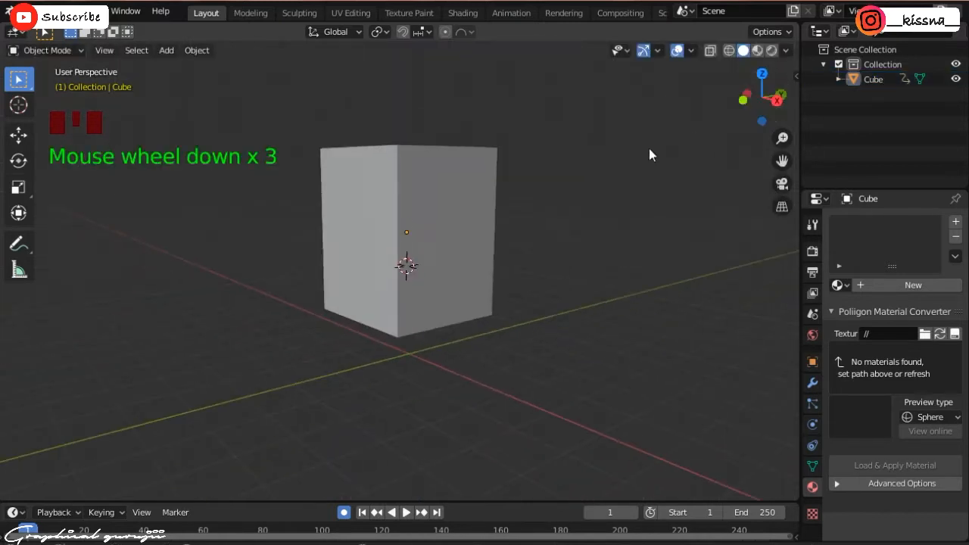
left_click(579, 174)
key("s")
key("y")
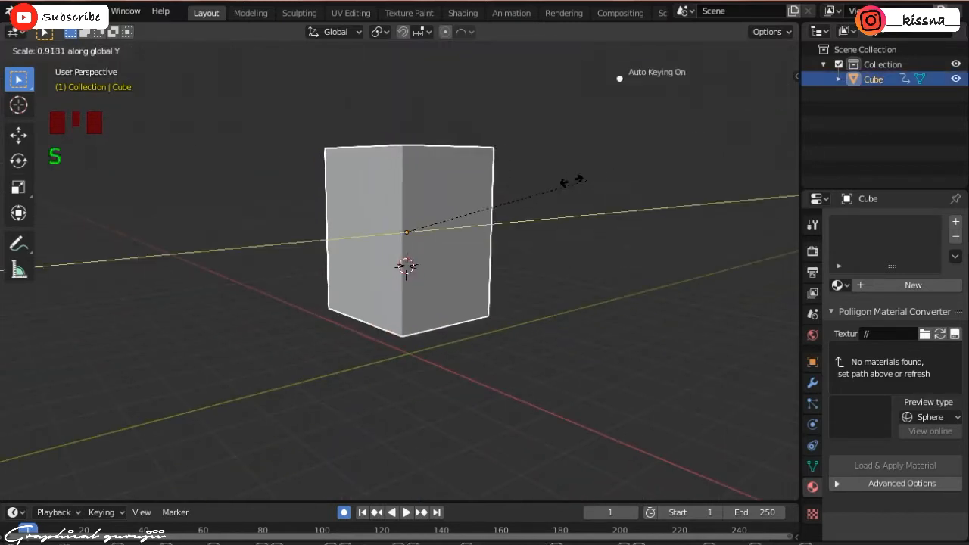
left_click(417, 222)
left_click_drag(772, 90, 636, 178)
scroll(494, 188, "up", 5)
key("s")
key("y")
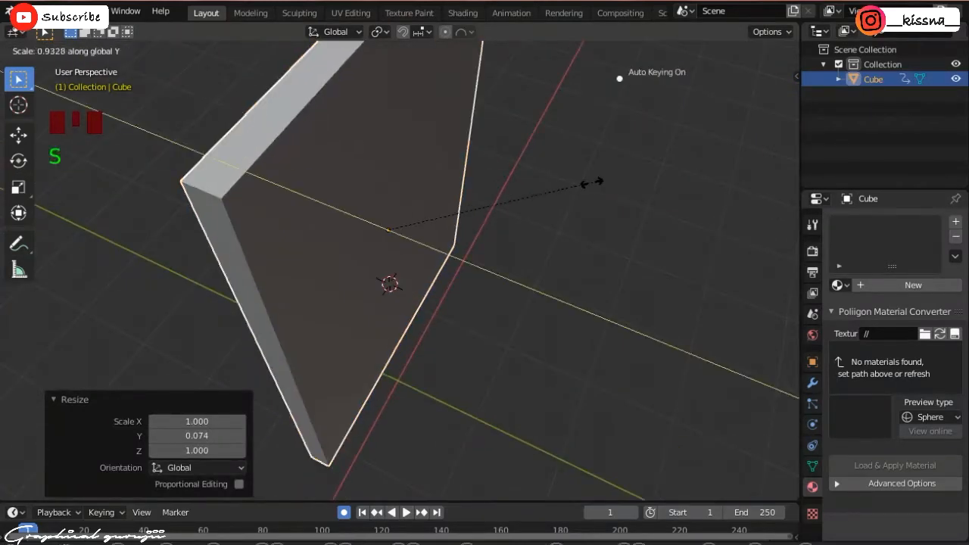
left_click(613, 190)
In Edit Mode, add two horizontal loop cuts across the plaque's front, slid upward with a factor of -0.483.
key("KP_1")
scroll(613, 189, "down", 3)
left_click(645, 225)
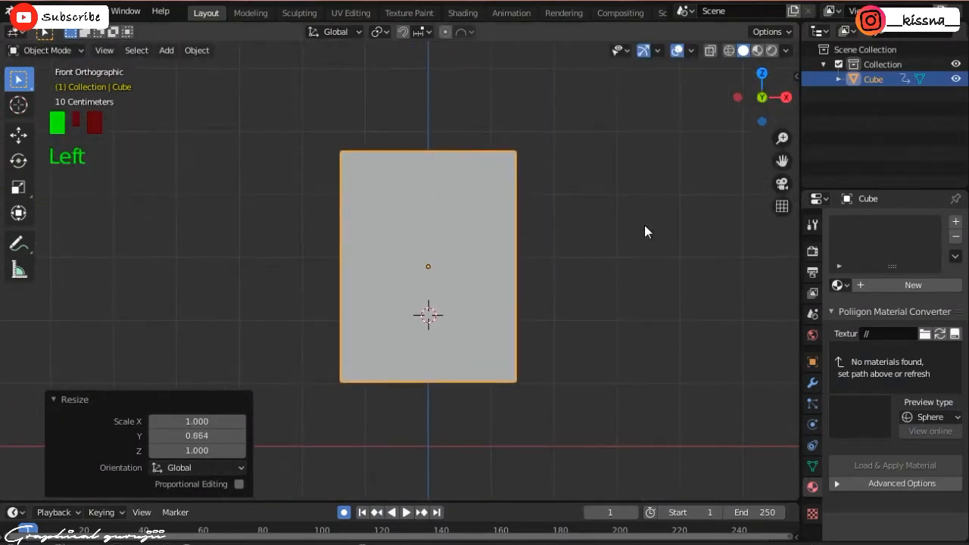
scroll(520, 205, "up", 3)
left_click(533, 198)
key("Tab")
key("Tab")
key("Tab")
left_click_drag(782, 161, 767, 179)
key("Tab")
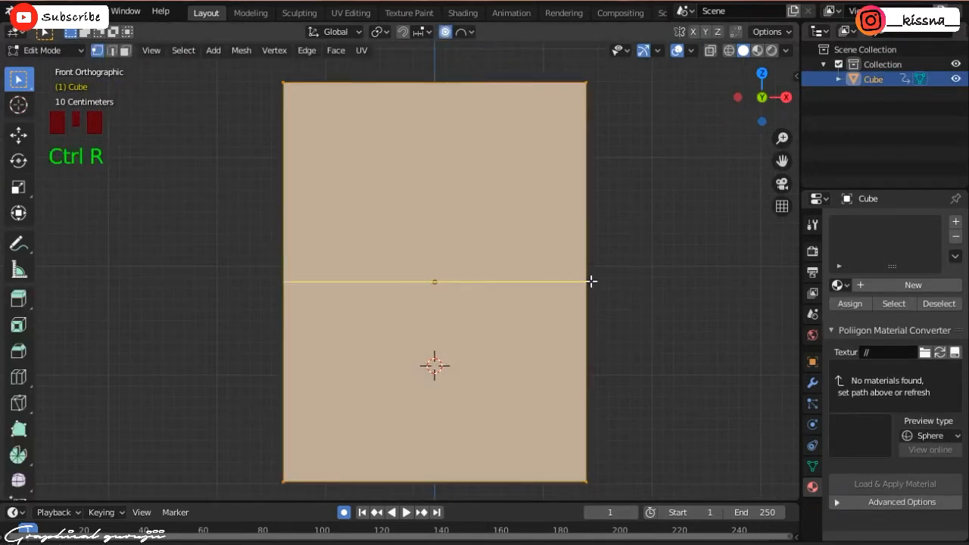
left_click(601, 273)
left_click(601, 215)
Check the play button reference image and add two vertical loop cuts to the plaque.
key("alt+Tab")
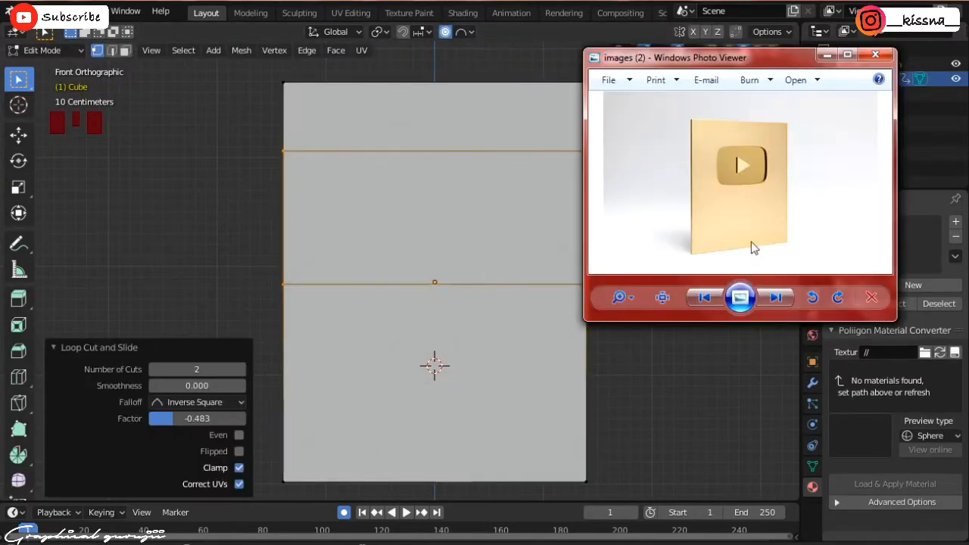
left_click(510, 264)
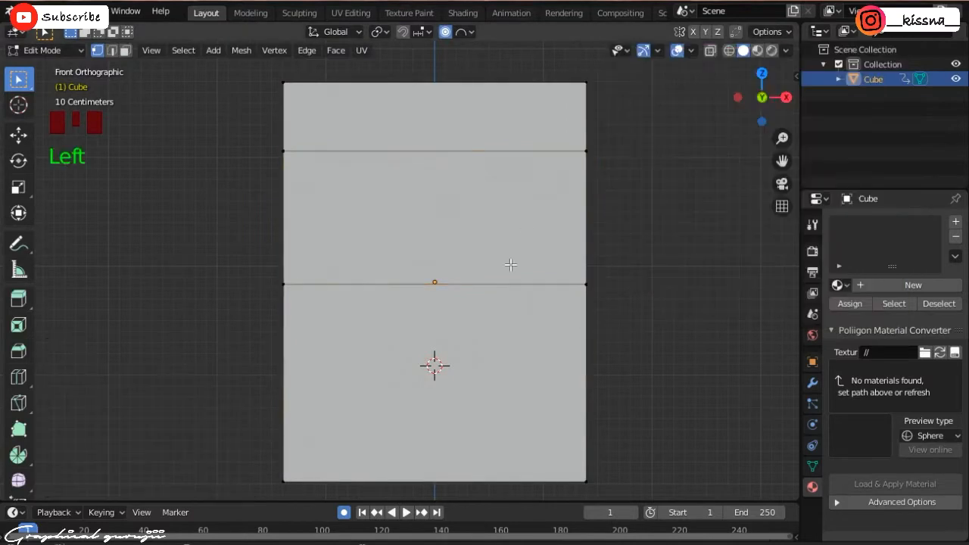
left_click(468, 107)
left_click(442, 106)
Edge-slide the vertical loop near the plaque's centre toward the right edge with a factor of -0.561.
left_click(480, 120, "alt")
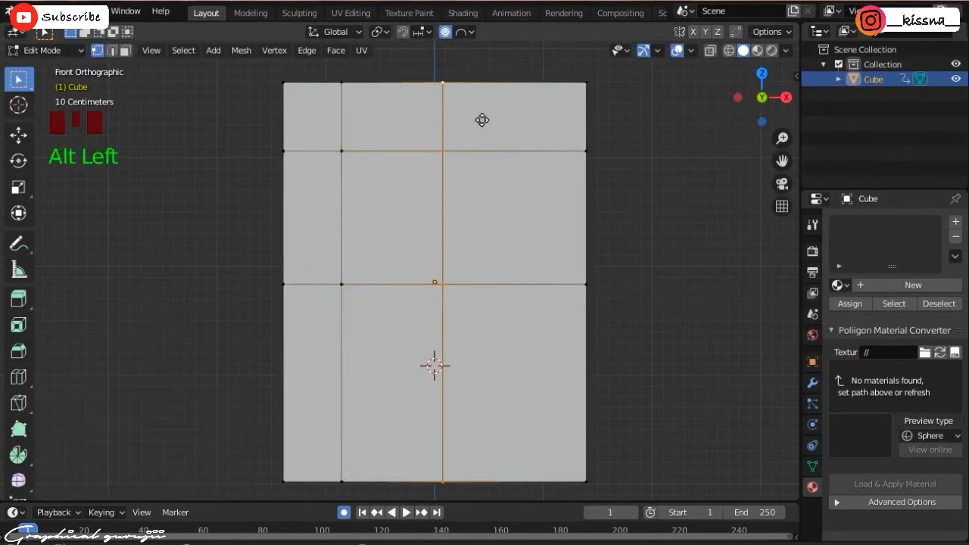
key("g")
key("g")
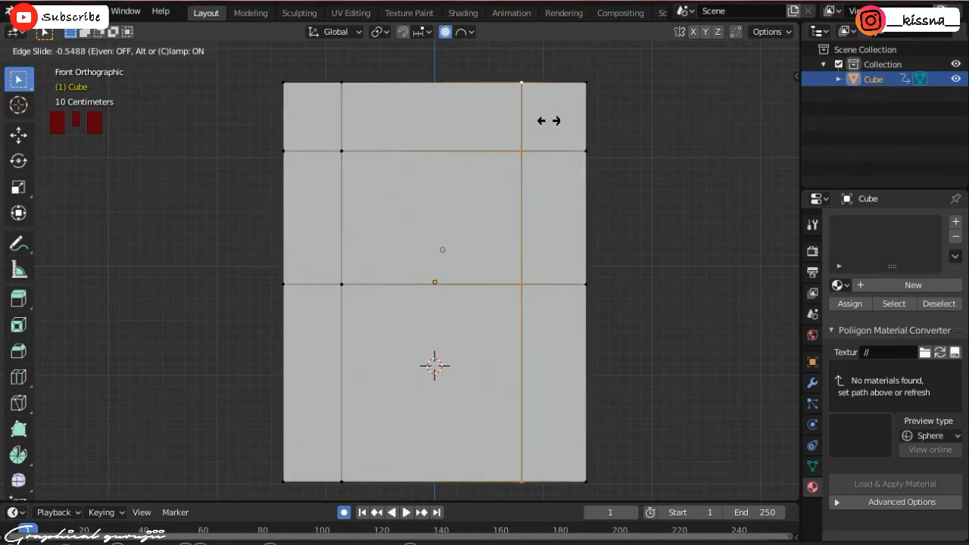
left_click(551, 120)
Compare with the reference image, slide the lower horizontal edge loop slightly upward, and adjust it by -0.0137 m along Z.
left_click(967, 243)
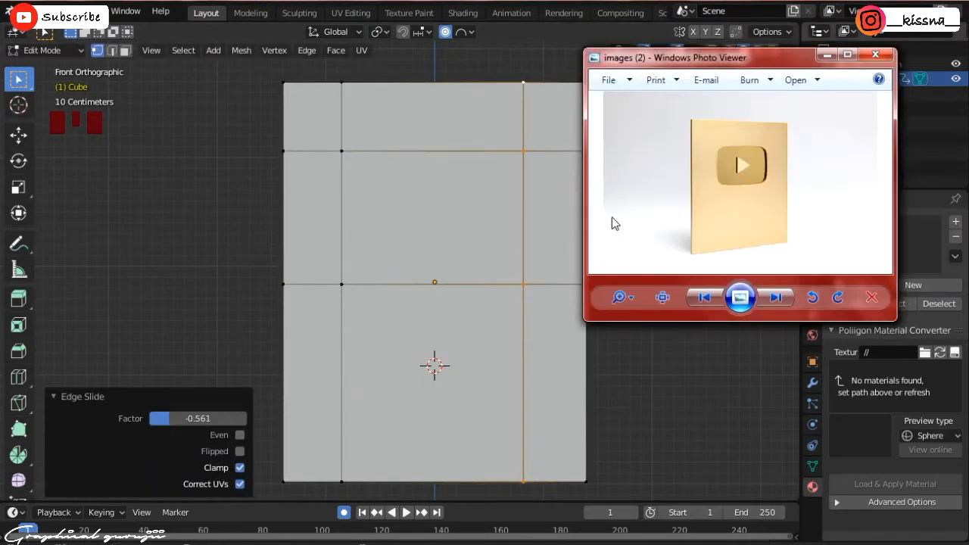
left_click(472, 288)
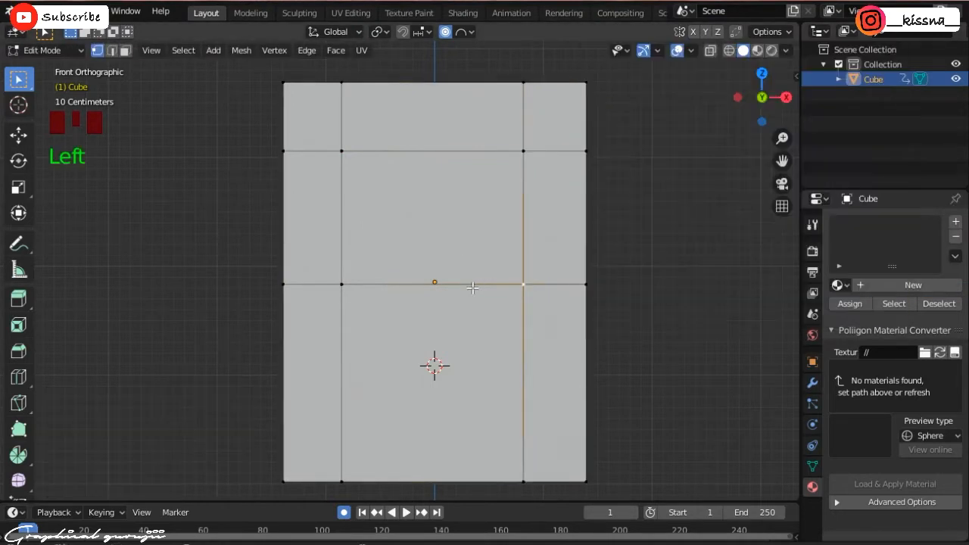
key("g")
key("g")
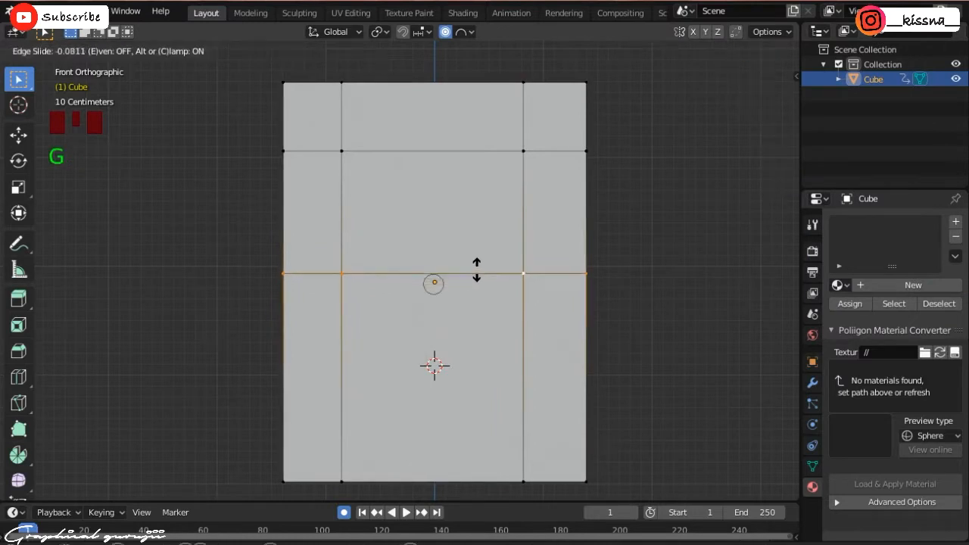
left_click(476, 262)
key("g")
left_click(460, 149)
key("g")
right_click(462, 141)
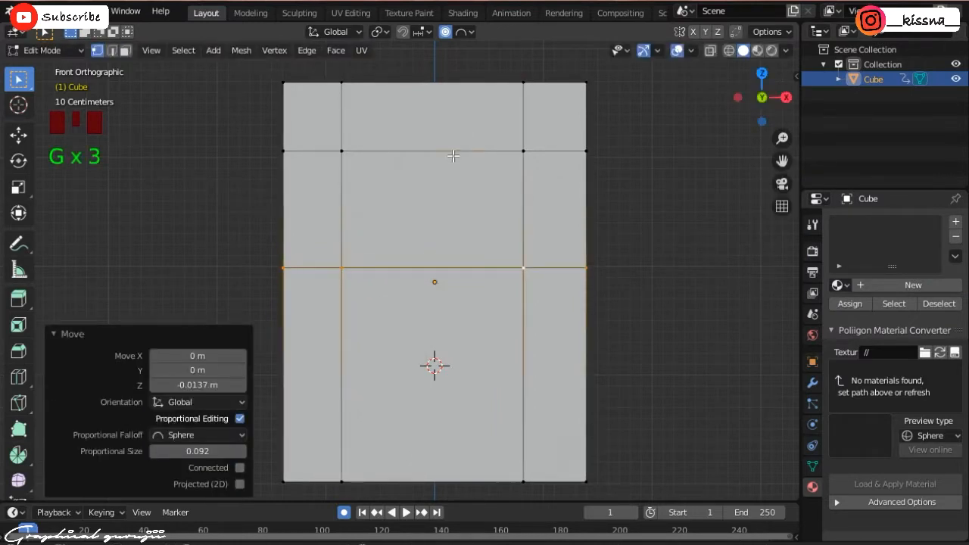
Slide the upper horizontal edge loop slightly downward.
left_click(453, 152, "alt")
key("g")
key("g")
left_click(435, 153)
Slide both vertical edge loops slightly inward to narrow the central rectangle.
left_click(339, 118, "alt")
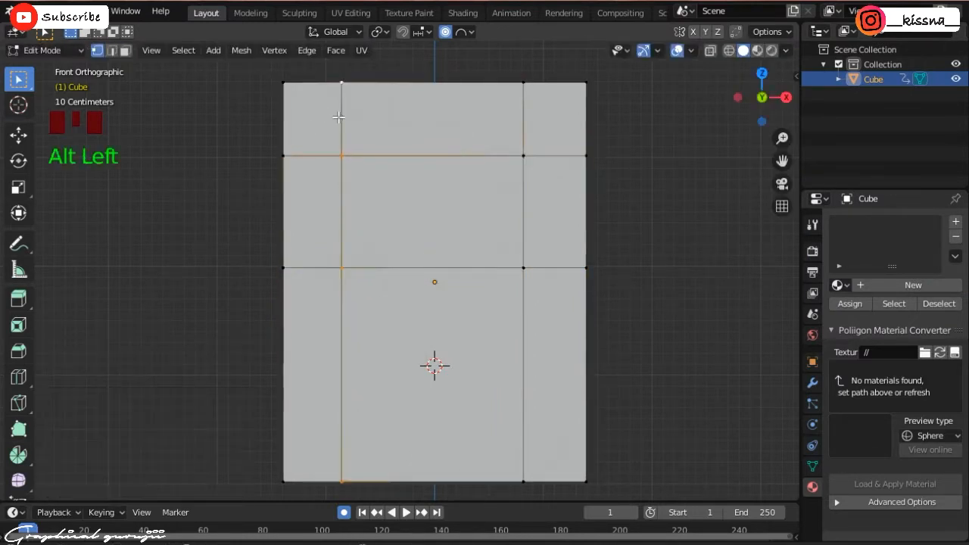
key("g")
key("g")
left_click(348, 117)
left_click(519, 106, "alt")
key("g")
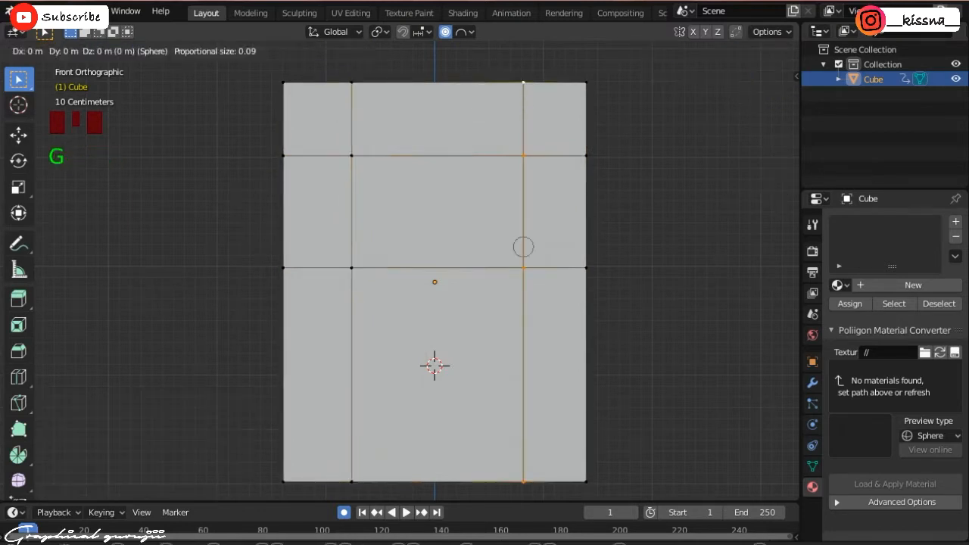
key("g")
left_click(520, 101)
Try to inset the central rectangular face by about 0.015 m.
left_click(694, 130)
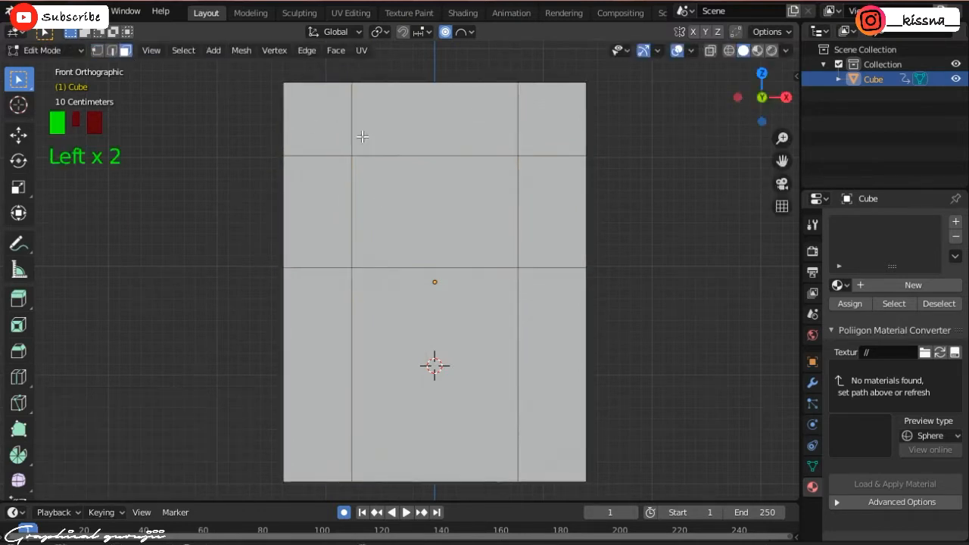
left_click(436, 212)
scroll(598, 152, "up", 1)
key("i")
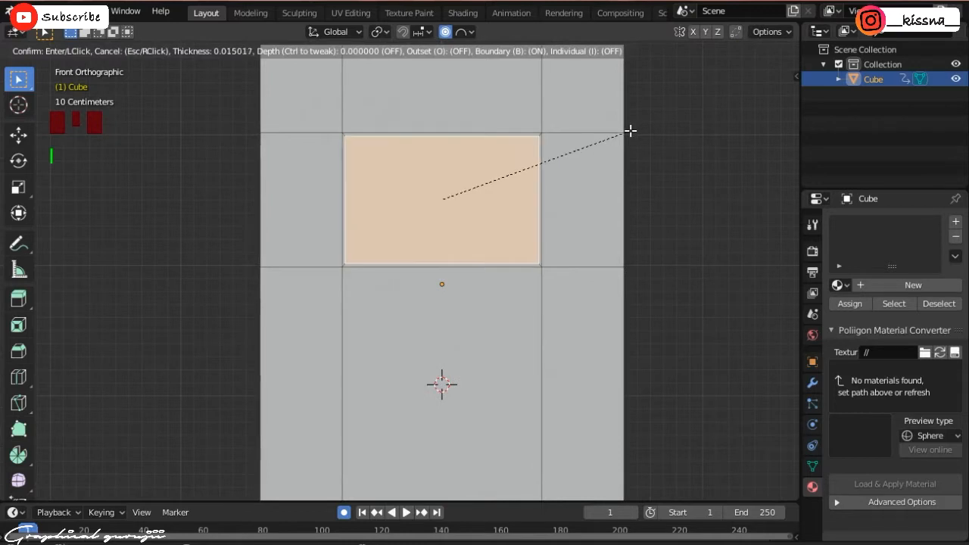
left_click(631, 131)
key("ctrl+z")
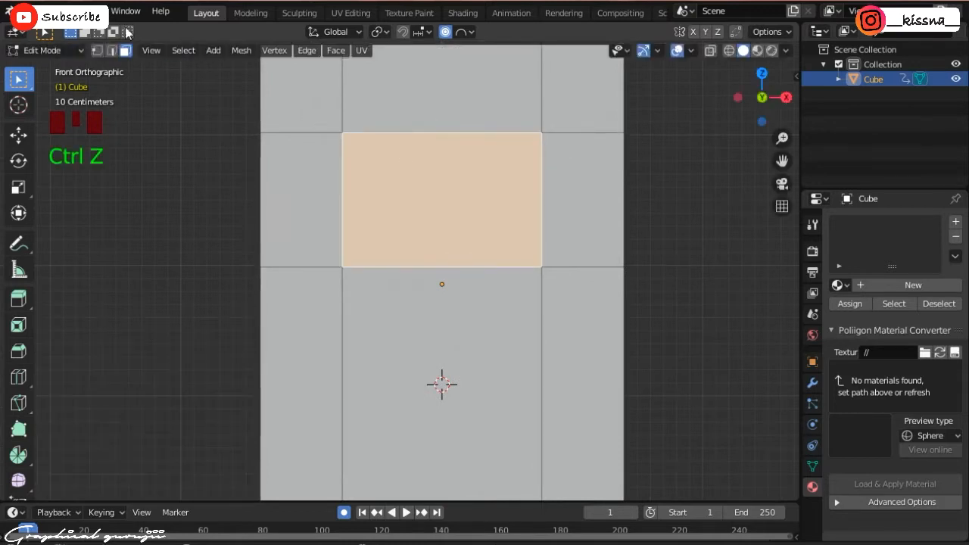
In vertex selection mode with X-ray on, select the central rectangle's corner vertices and isolate the plaque in local view.
left_click(97, 50)
scroll(370, 144, "down", 1)
left_click_drag(334, 129, 415, 241)
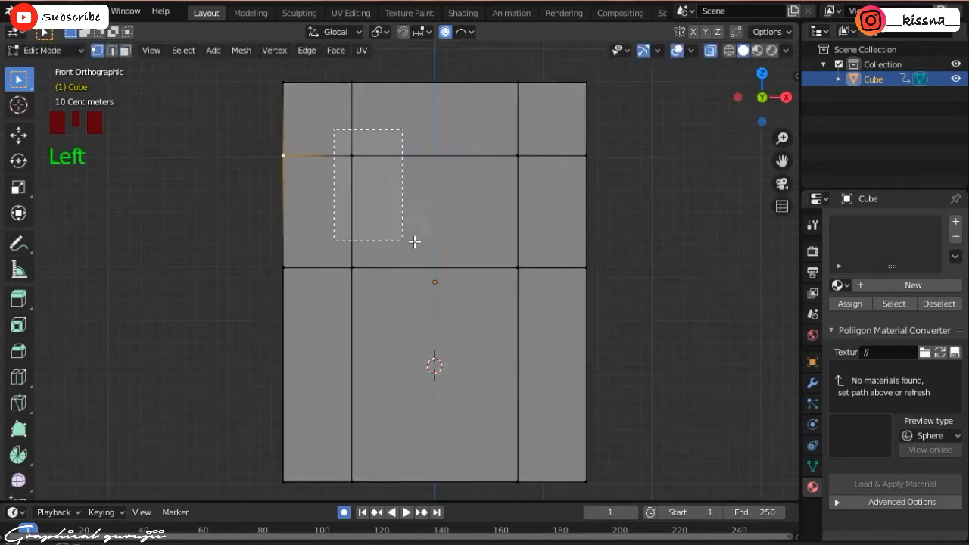
left_click_drag(543, 292, 542, 292)
key("KP_Divide")
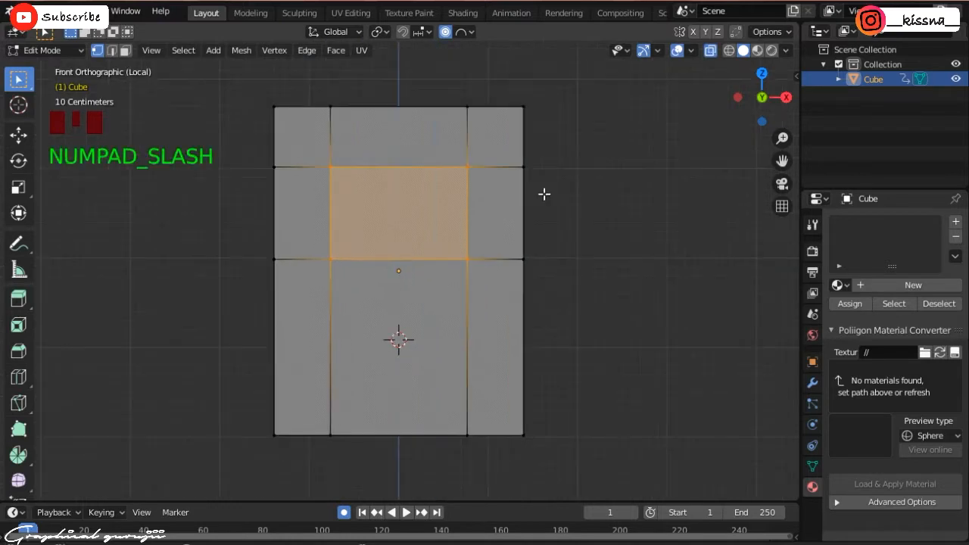
scroll(523, 236, "down", 2)
Hide the rows and columns of outer vertices on all four sides of the central rectangle.
left_click_drag(260, 382, 577, 481)
key("h")
left_click_drag(516, 131, 581, 335)
key("h")
left_click_drag(281, 127, 478, 170)
key("h")
left_click_drag(286, 190, 331, 279)
key("h")
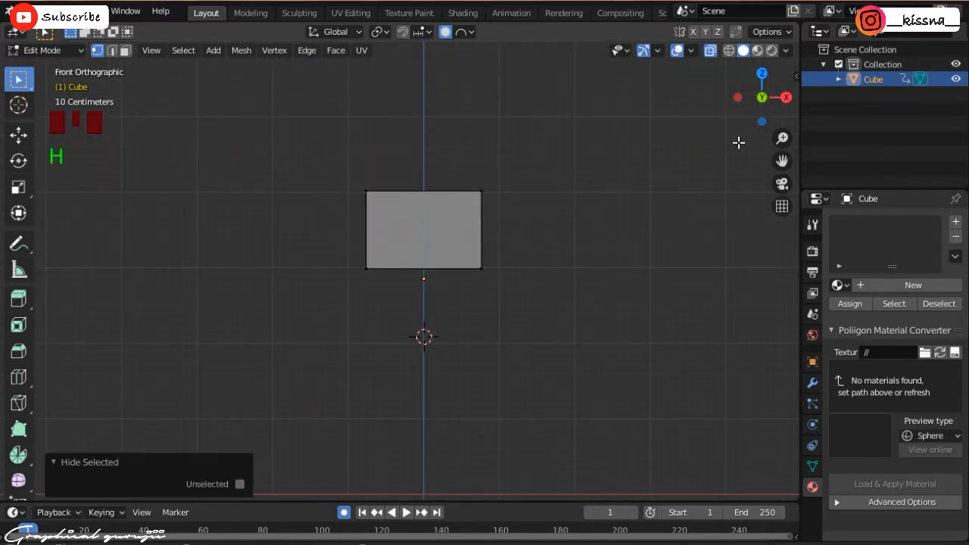
Hide the central rectangle's rear vertices so only its front face is left for editing.
mouse_move(757, 99)
left_mouse_down()
mouse_move(772, 87)
mouse_move(763, 94)
left_mouse_up()
left_click_drag(403, 176, 470, 304)
key("h")
key("KP_1")
scroll(464, 249, "up", 2)
key("Tab")
key("Tab")
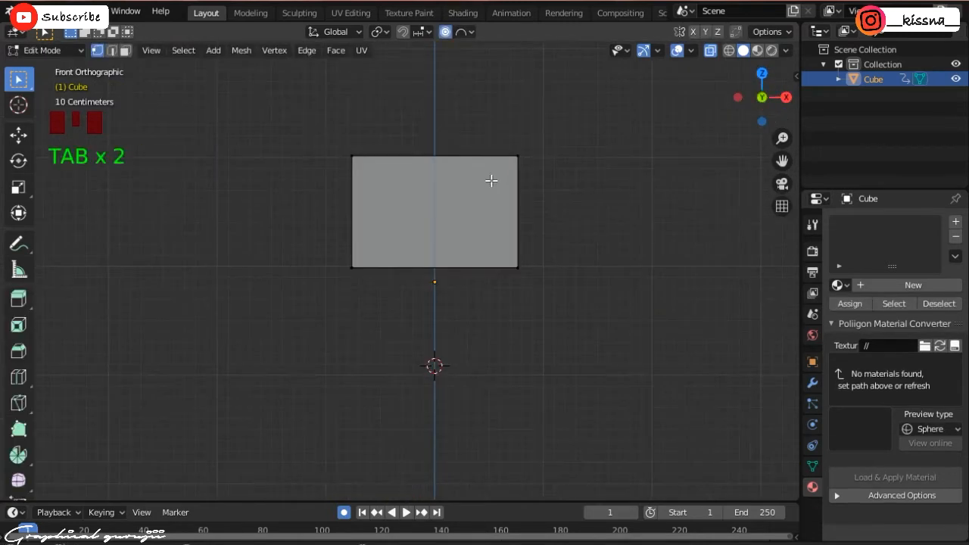
Select the whole visible rectangular face and inset it by 0.00055 m.
scroll(492, 179, "up", 1)
left_click_drag(782, 161, 776, 188)
scroll(292, 255, "up", 4)
left_click(346, 283, "alt")
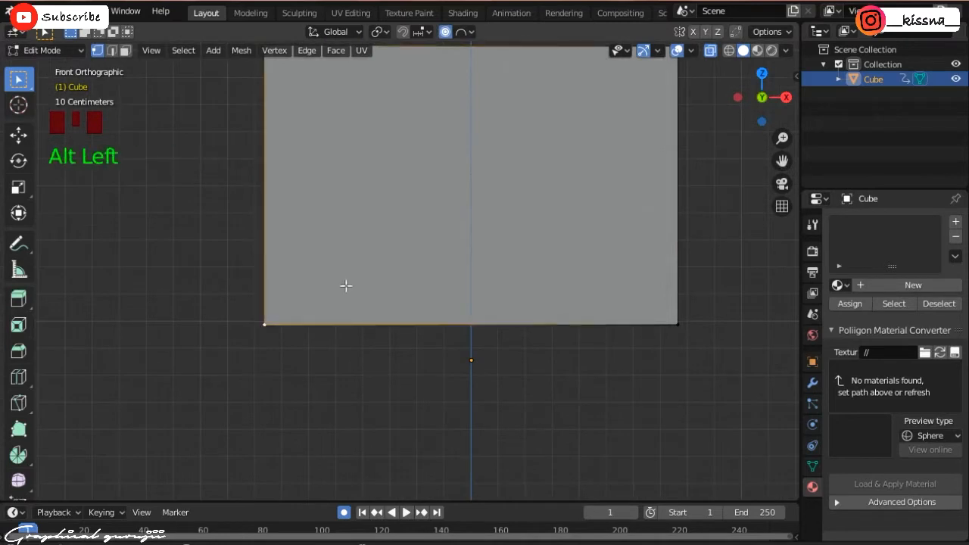
scroll(472, 240, "down", 2)
left_click_drag(277, 143, 538, 348)
key("a")
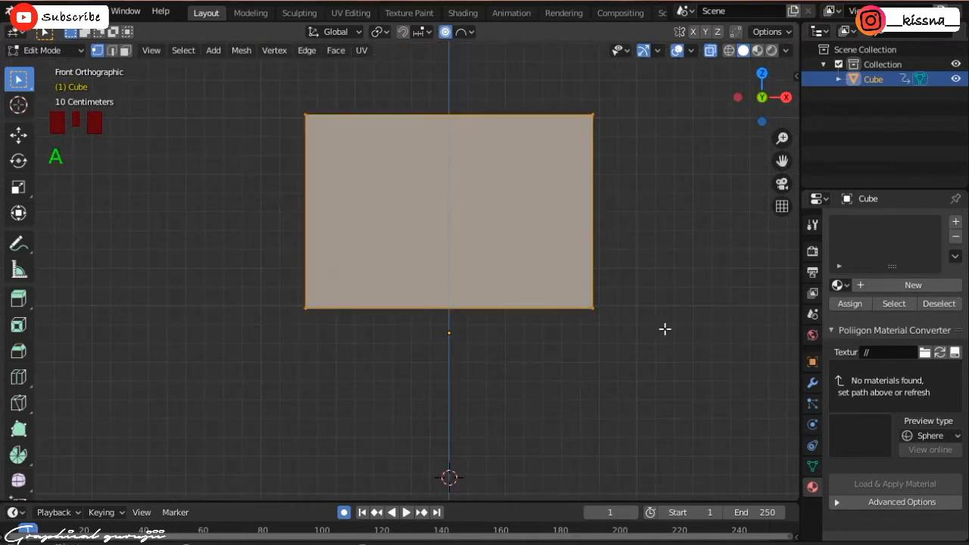
key("i")
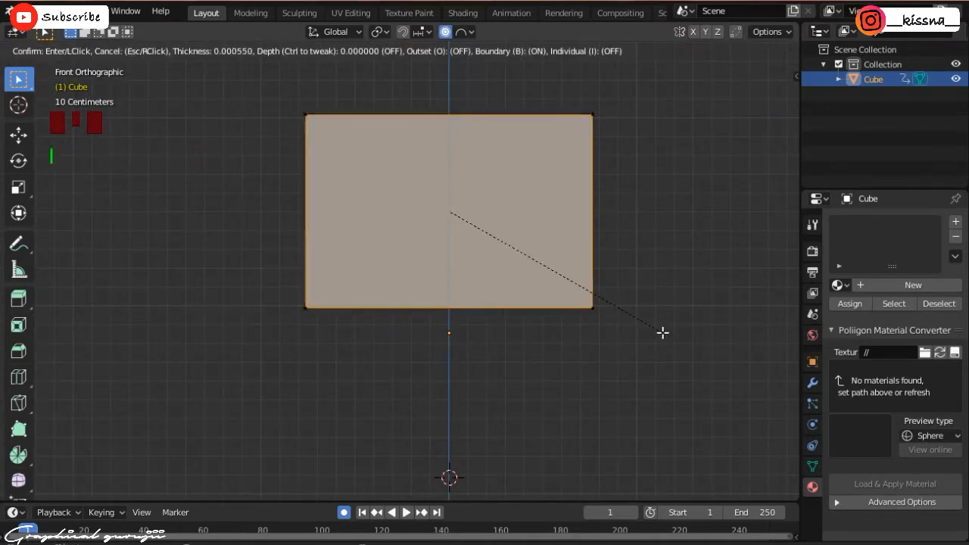
left_click(663, 332)
Move the inset face 0.0674 m along Y into the plaque to form a recess, and return to Object Mode.
key("KP_3")
key("g")
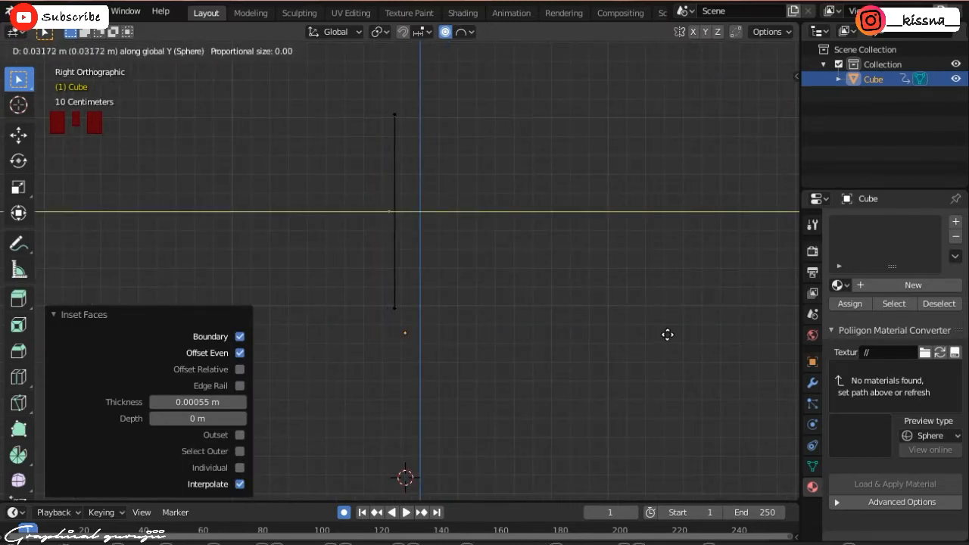
left_click(672, 337)
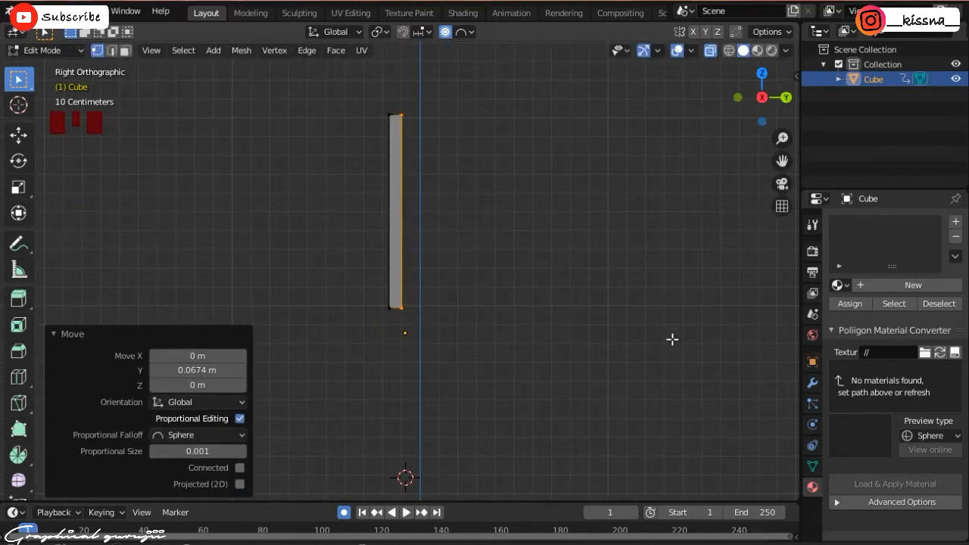
key("KP_1")
key("Tab")
Turn off the viewport overlays, switch to material preview shading, and inspect the plaque's recess from several views.
left_click_drag(762, 97, 772, 102)
key("shift+alt+z")
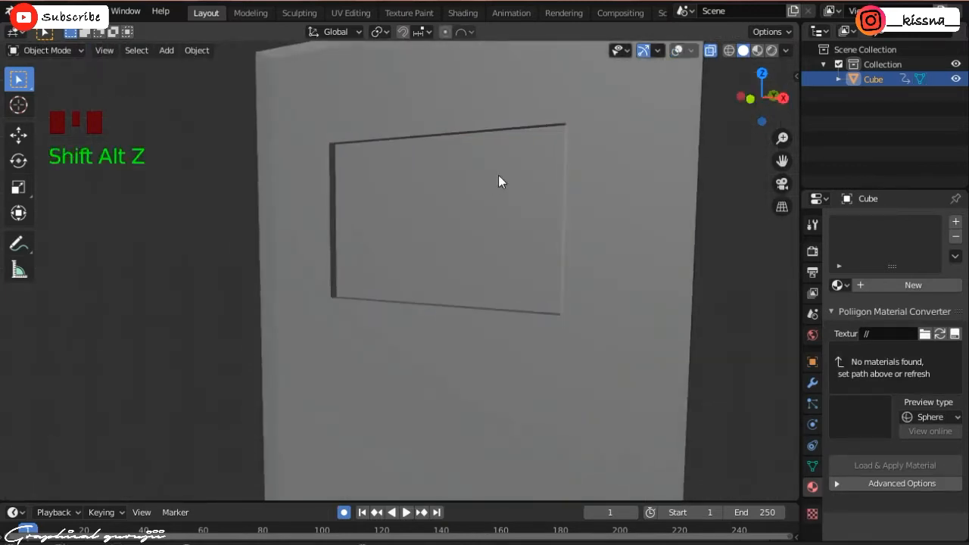
scroll(530, 174, "down", 4)
left_click(757, 50)
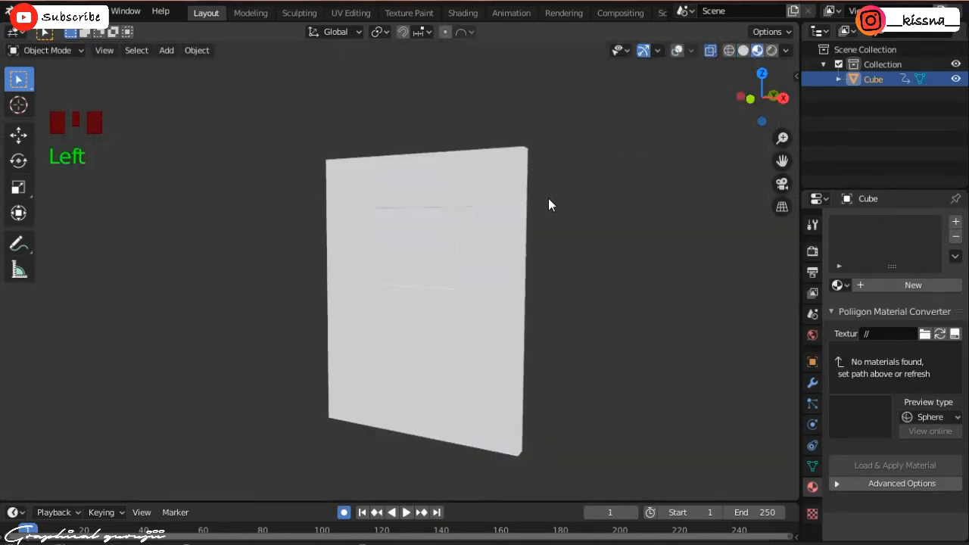
scroll(515, 212, "up", 5)
mouse_move(762, 97)
left_mouse_down()
mouse_move(787, 106)
mouse_move(746, 105)
mouse_move(763, 112)
left_mouse_up()
scroll(635, 215, "down", 5)
key("KP_1")
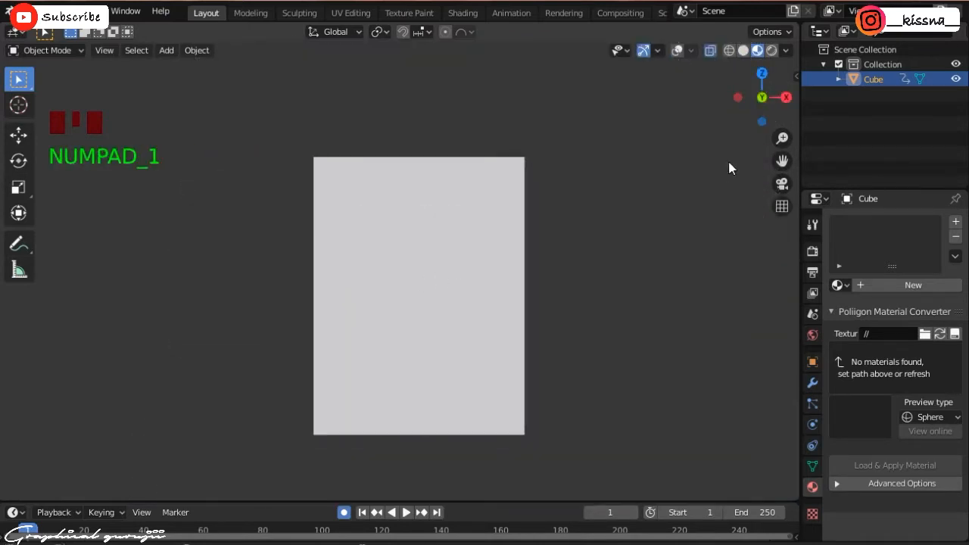
Return to solid shading with the viewport overlays on, and add a point light to the scene.
left_click(743, 50)
key("shift+a")
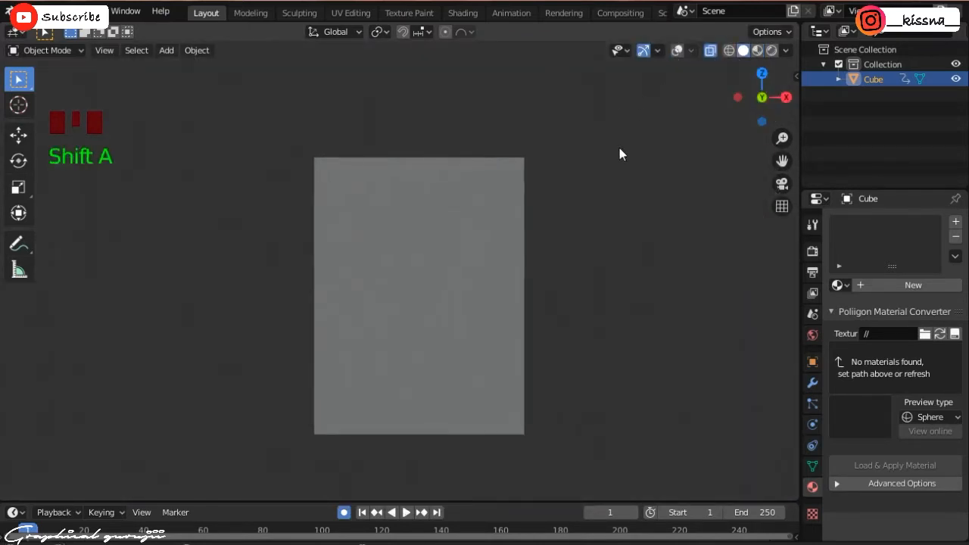
left_click(619, 148)
left_click(677, 50)
key("shift+a")
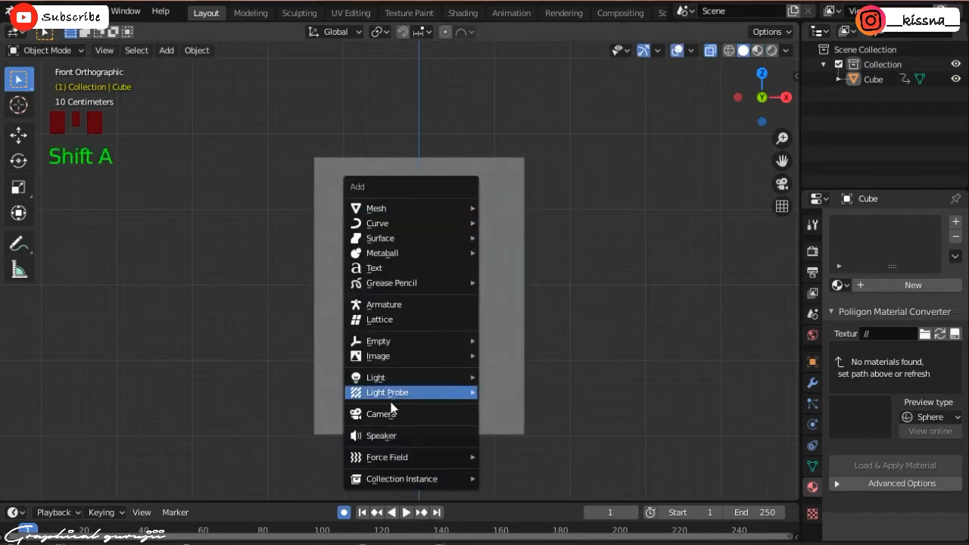
mouse_move(379, 377)
left_click(500, 376)
Move the point light 2.67 m along Z and -0.631 m along Y, in front of the plaque's upper edge.
key("g")
key("z")
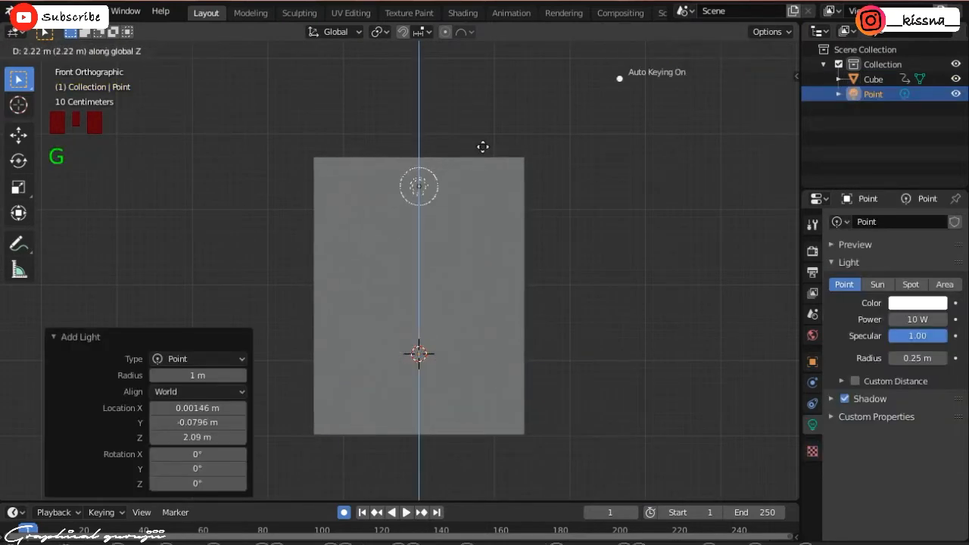
left_click(494, 112)
key("KP_7")
key("g")
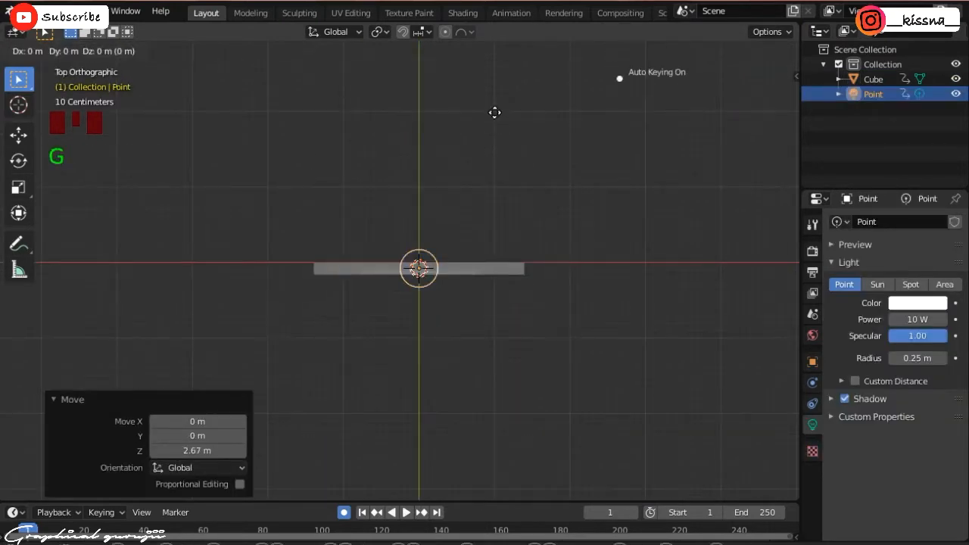
key("y")
left_click(499, 172)
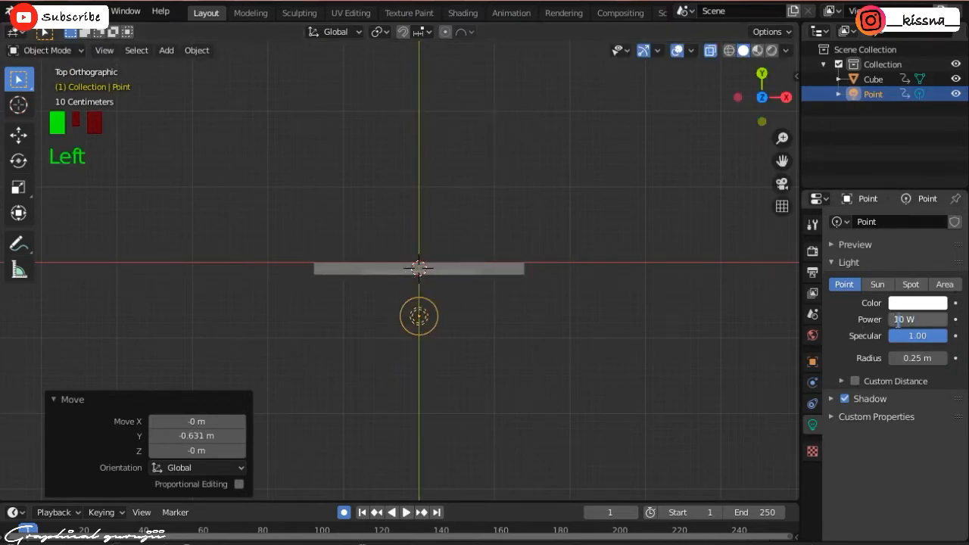
Set the point light's power to 100 W, turn off X-ray, and check the plaque's recess in rendered shading.
key("KP_1")
key("alt+z")
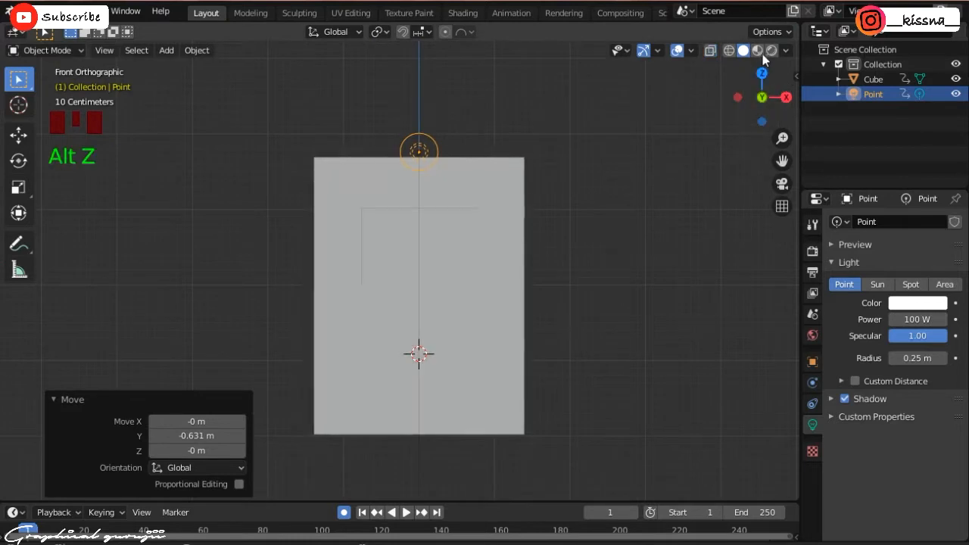
left_click(771, 50)
scroll(505, 244, "up", 1)
left_click_drag(756, 114, 644, 121)
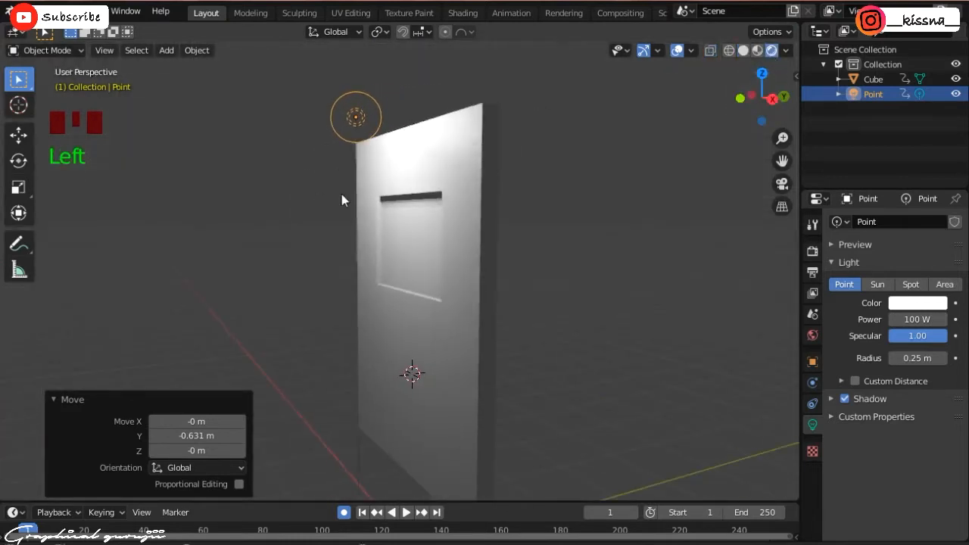
scroll(454, 218, "up", 3)
Select the plaque, enter Edit Mode in front view, and switch back to solid shading.
left_click(460, 226)
key("Tab")
key("KP_1")
scroll(460, 226, "up", 2)
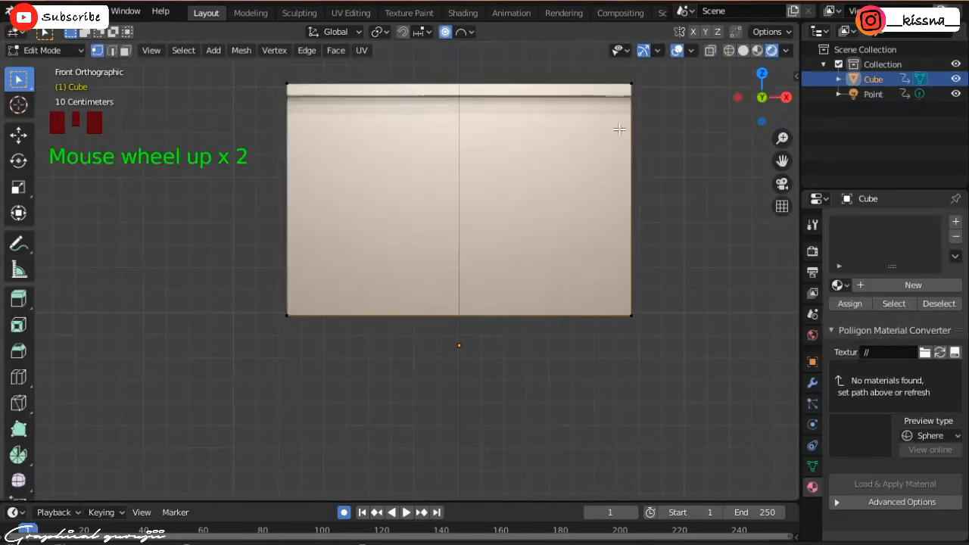
left_click(804, 184)
left_click_drag(782, 161, 772, 235)
left_click(758, 52)
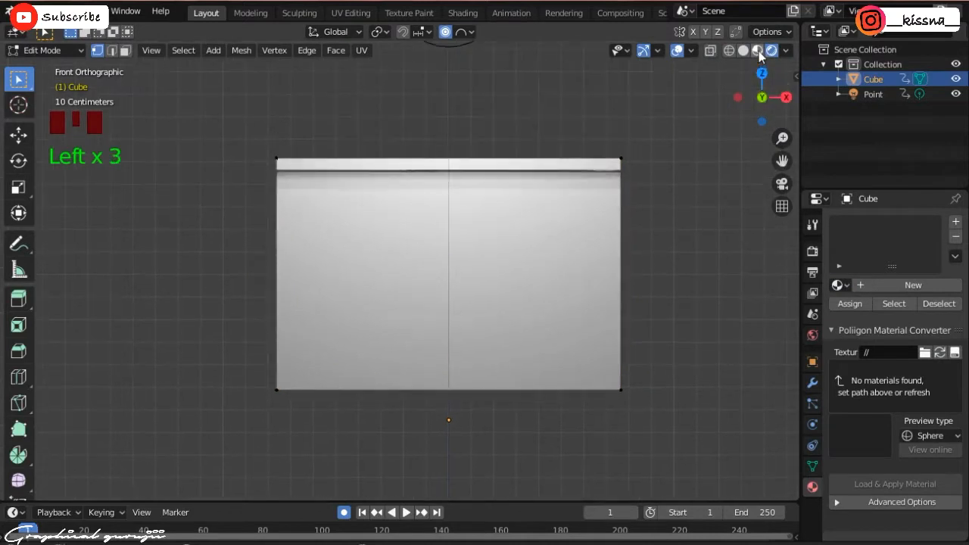
left_click(744, 53)
Examine the unhidden recessed panel's edges and depth from angled and front views.
left_click_drag(758, 105, 673, 129)
scroll(614, 204, "down", 3)
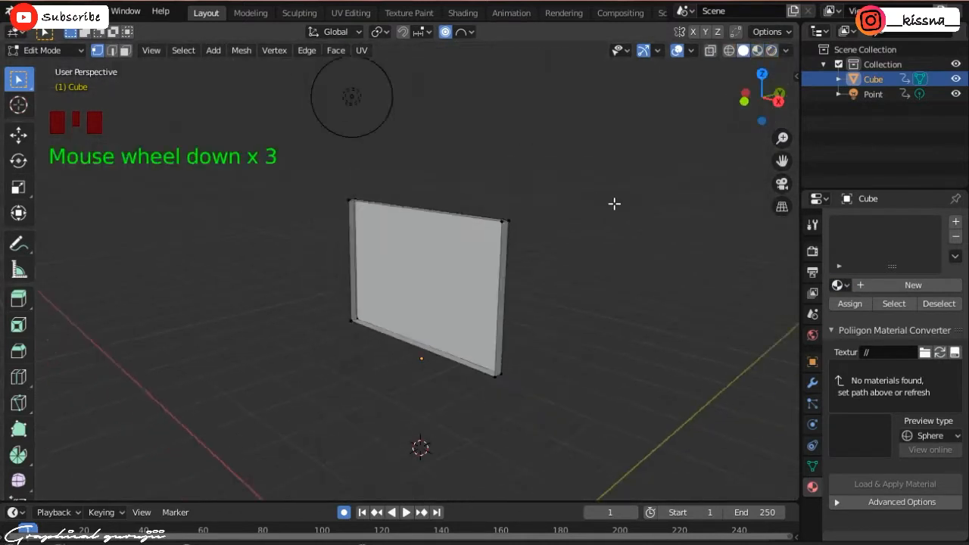
scroll(614, 204, "up", 3)
left_click_drag(745, 100, 727, 103)
key("KP_1")
scroll(595, 140, "up", 3)
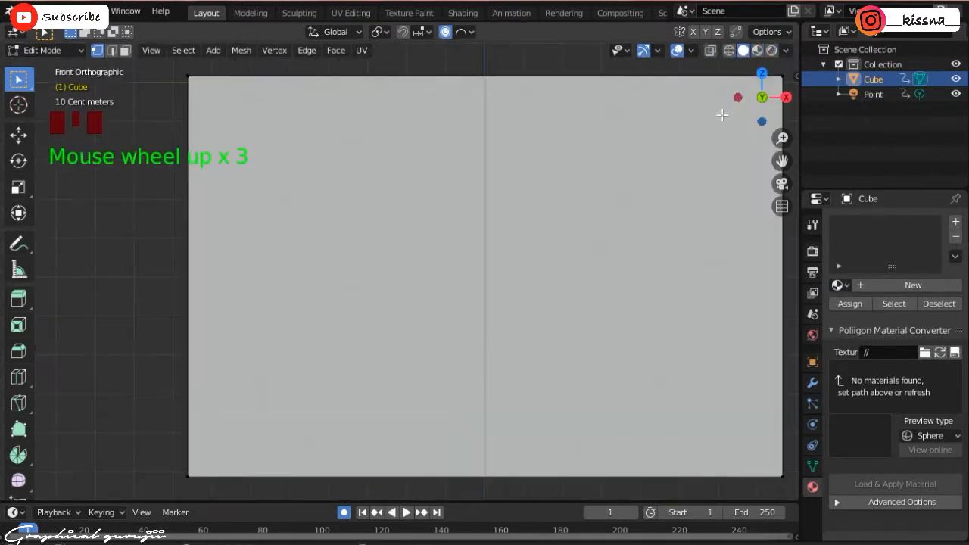
scroll(595, 140, "down", 3)
left_click_drag(648, 198, 648, 199)
mouse_move(748, 96)
left_mouse_down()
mouse_move(730, 100)
mouse_move(748, 96)
left_mouse_up()
key("KP_1")
scroll(586, 152, "up", 1)
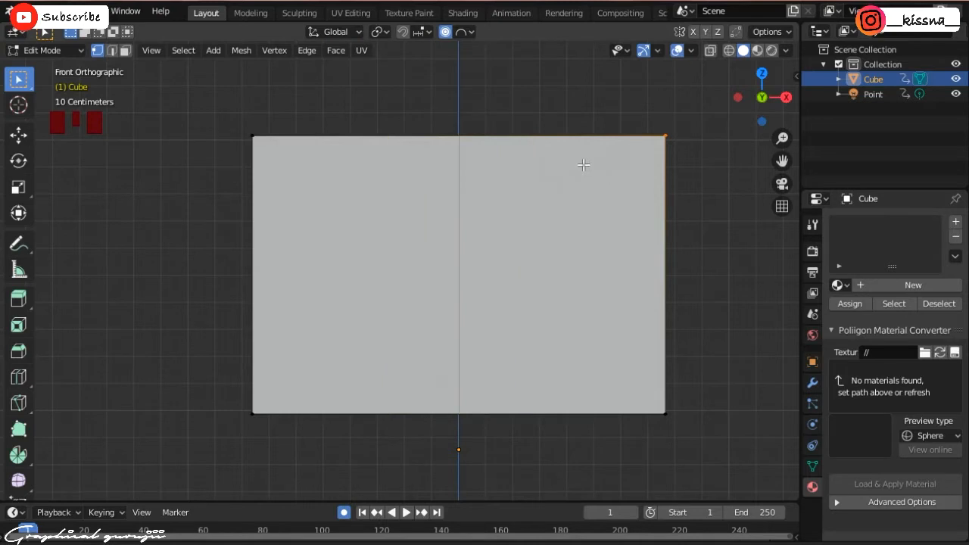
Add a vertical loop cut near the panel's left edge and a horizontal one near its upper edge with factor 0.754.
left_click(482, 161)
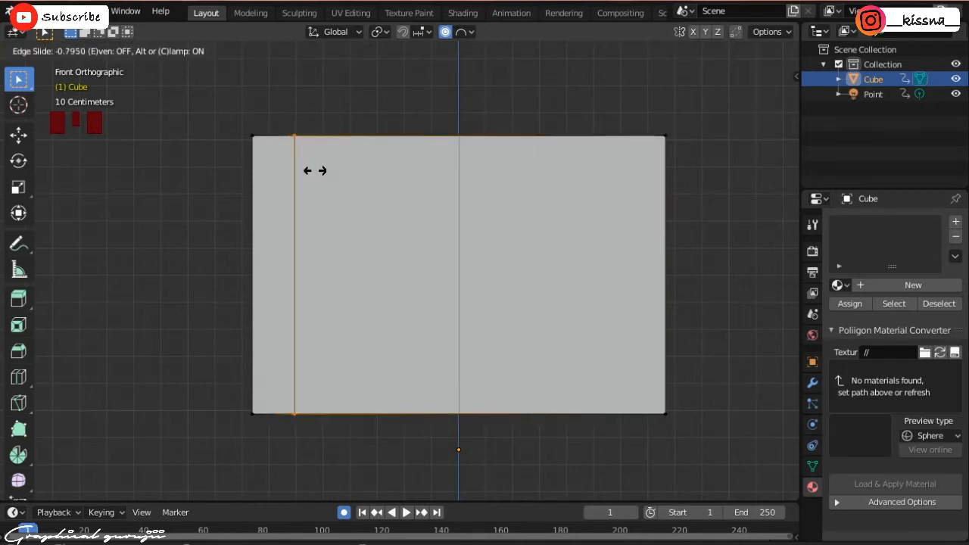
left_click(313, 171)
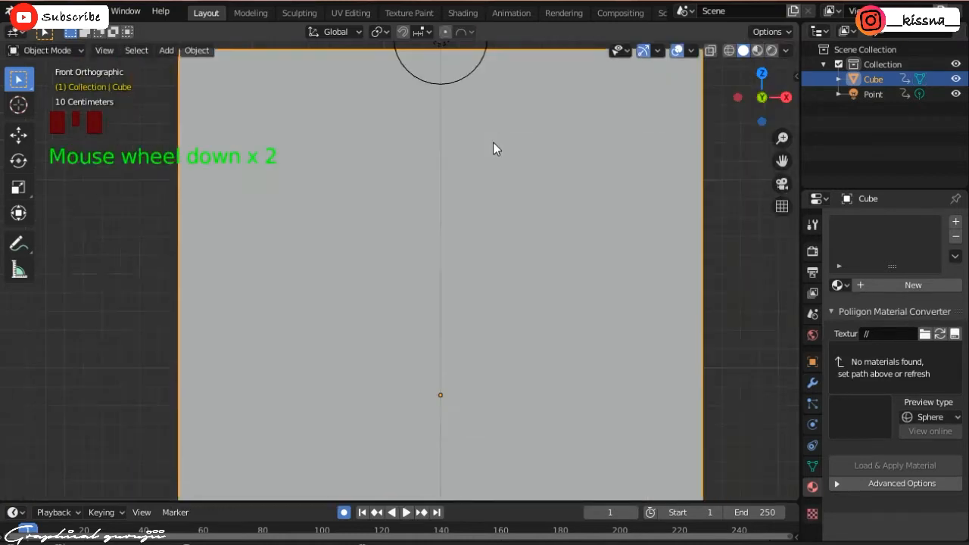
scroll(533, 188, "down", 2)
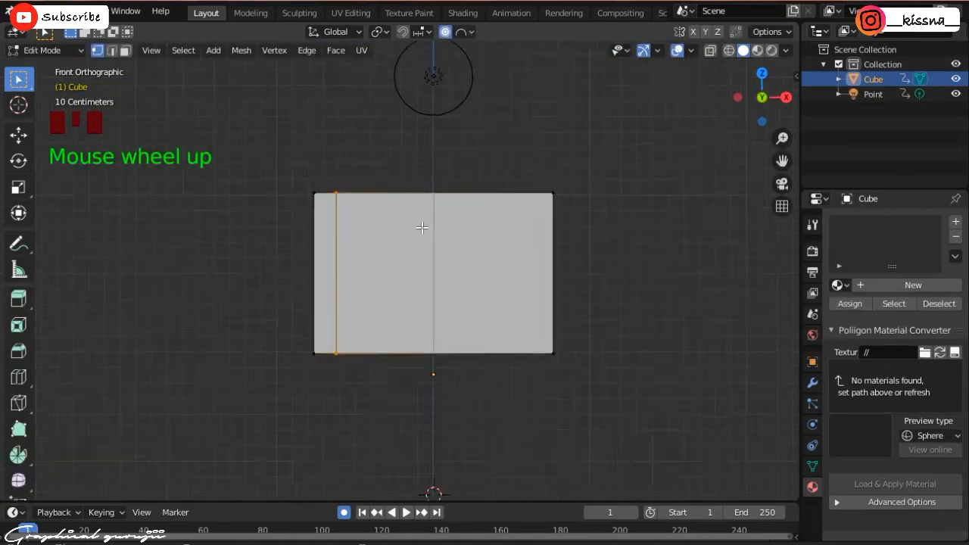
scroll(422, 227, "up", 3)
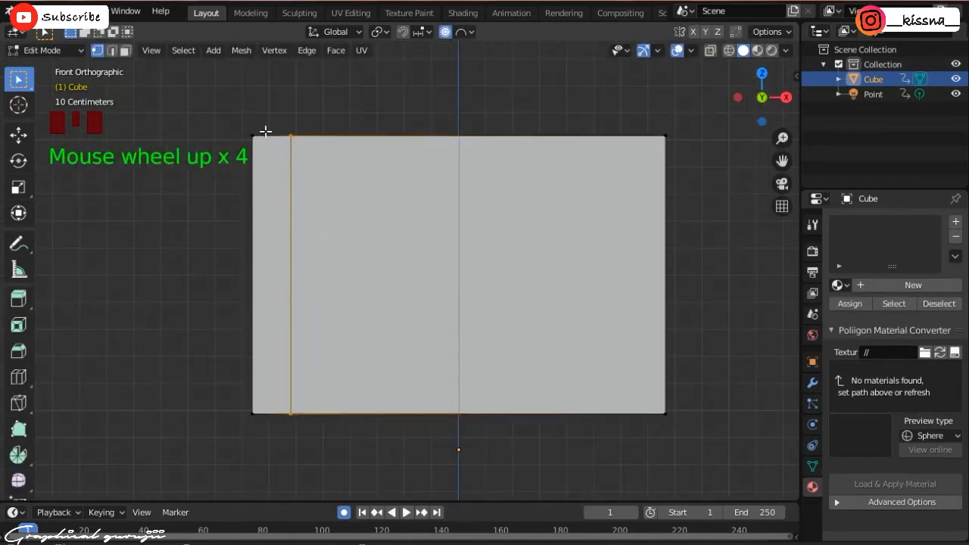
left_click(311, 229)
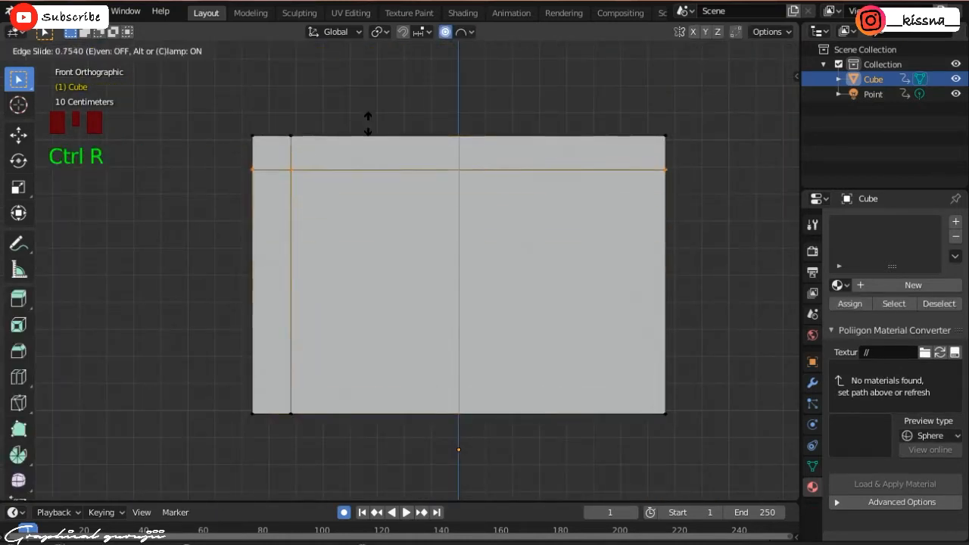
left_click(368, 123)
Add a vertical loop cut near the panel's right edge with factor 0.833 and a horizontal one near its lower edge with factor -0.764.
left_click(463, 137)
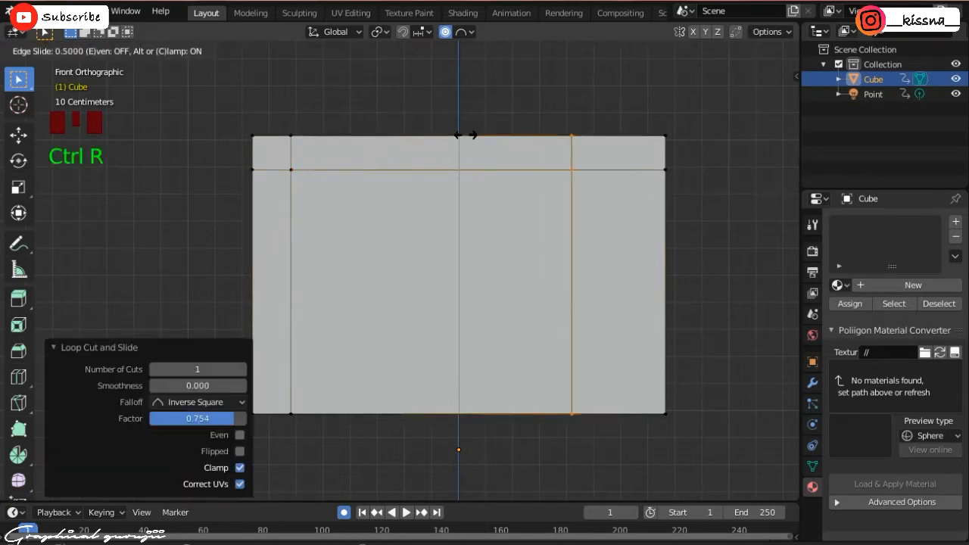
left_click(523, 139)
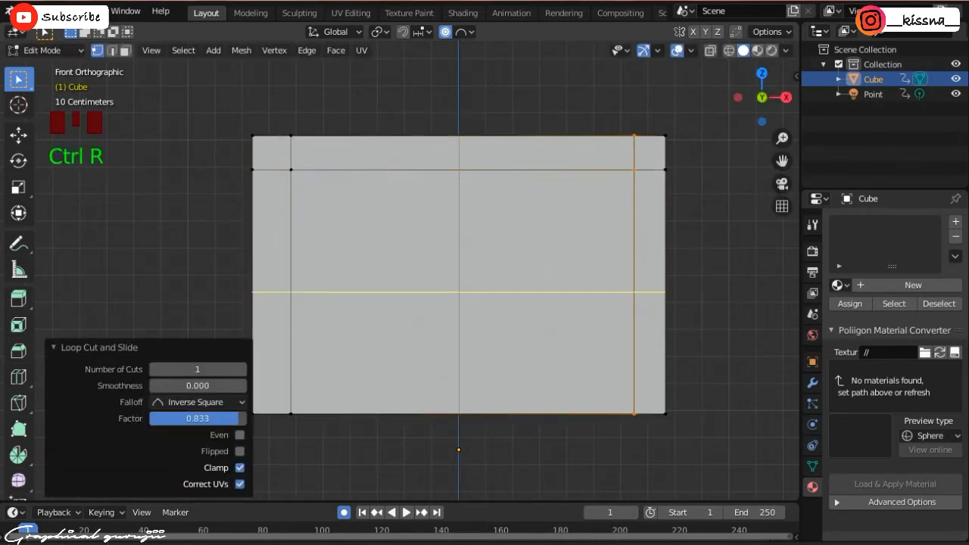
left_click(675, 291)
left_click(729, 380)
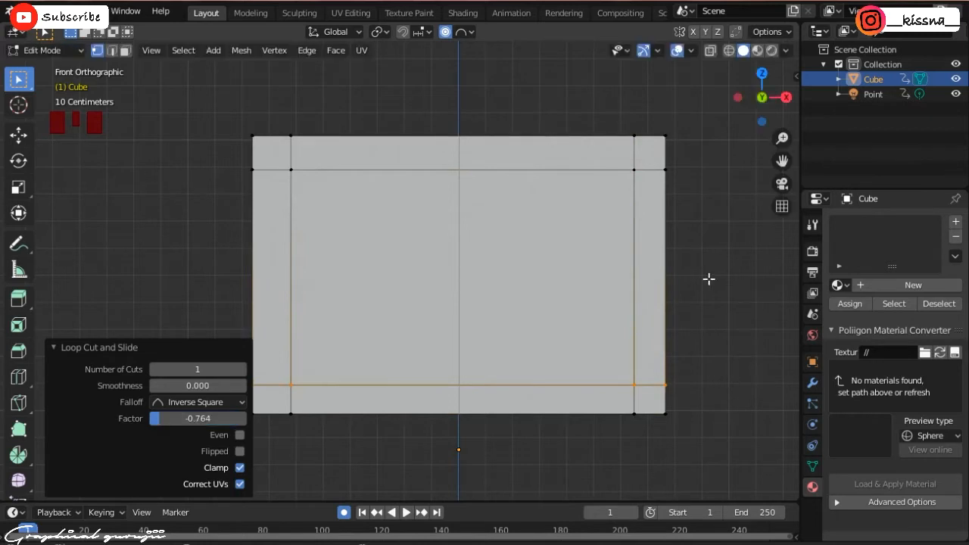
With X-ray on, select the outer vertices around the panel's lower-right corner and subdivide the edges between them.
scroll(709, 279, "down", 2)
left_click(709, 279)
left_click_drag(770, 94, 657, 47)
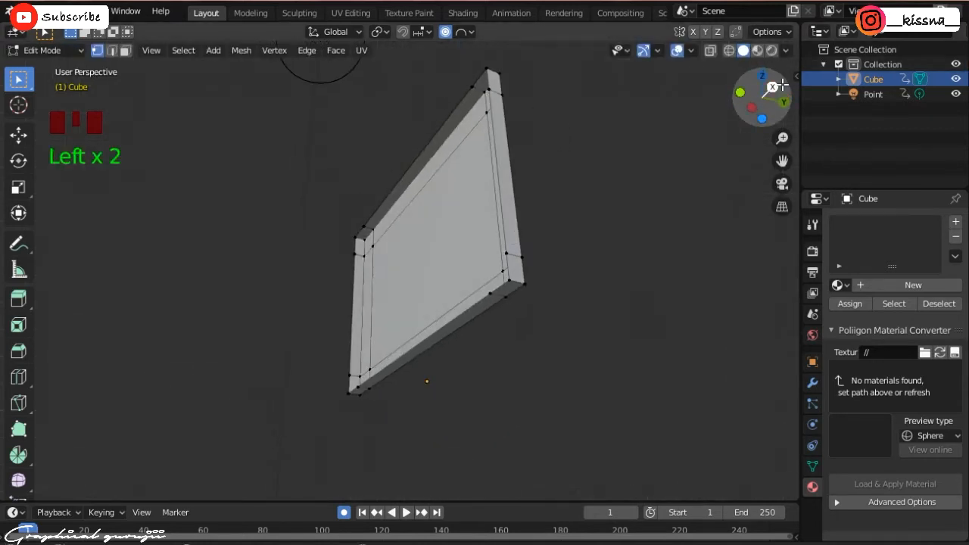
key("KP_1")
left_click_drag(783, 161, 638, 204)
scroll(637, 204, "up", 4)
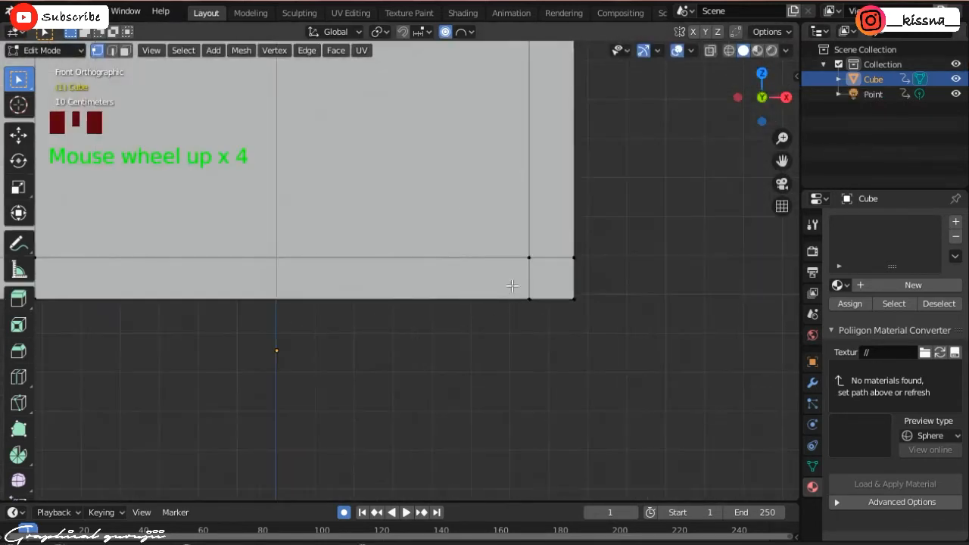
key("alt+z")
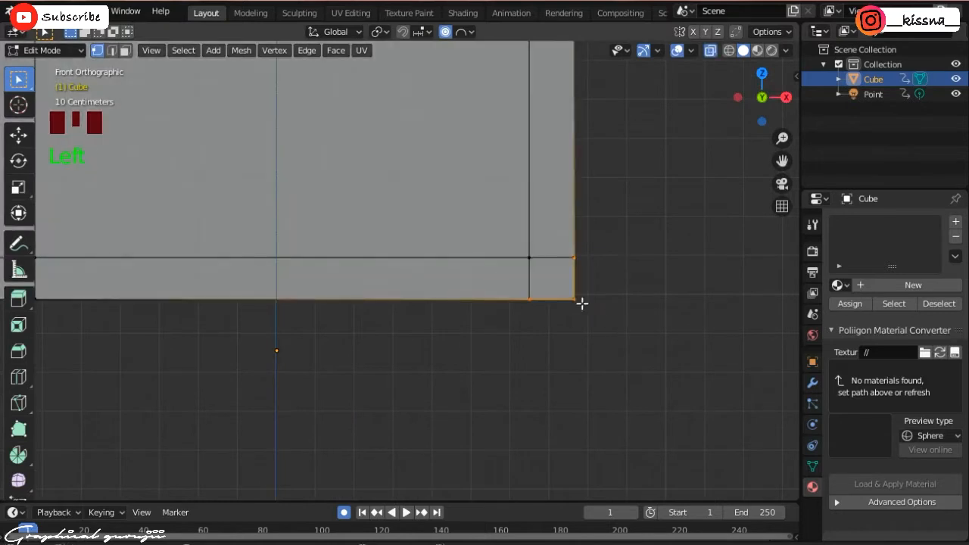
left_click_drag(515, 281, 615, 324)
left_click_drag(566, 245, 595, 295, "shift")
right_click(563, 262)
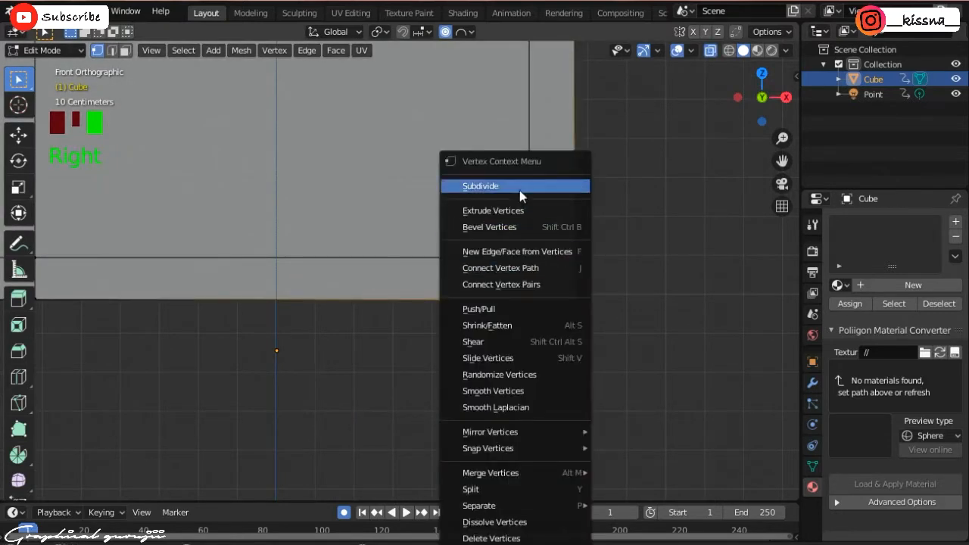
left_click(520, 186)
Dissolve the diagonal edges that the subdivision added across the panel's lower-right corner.
scroll(581, 307, "up", 1)
left_click_drag(780, 160, 668, 103)
scroll(514, 208, "up", 2)
left_click(543, 234)
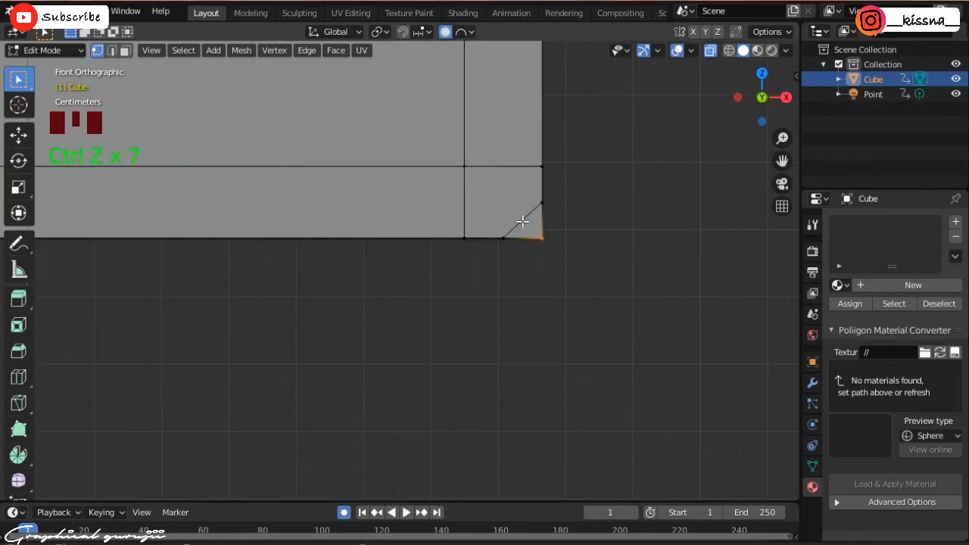
left_click_drag(761, 97, 803, 98)
key("x")
left_click(707, 144)
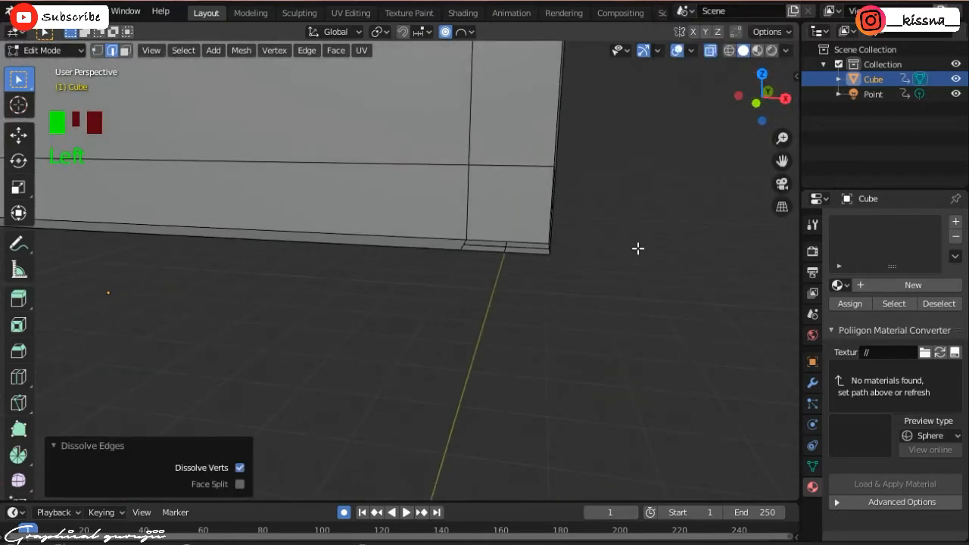
key("KP_1")
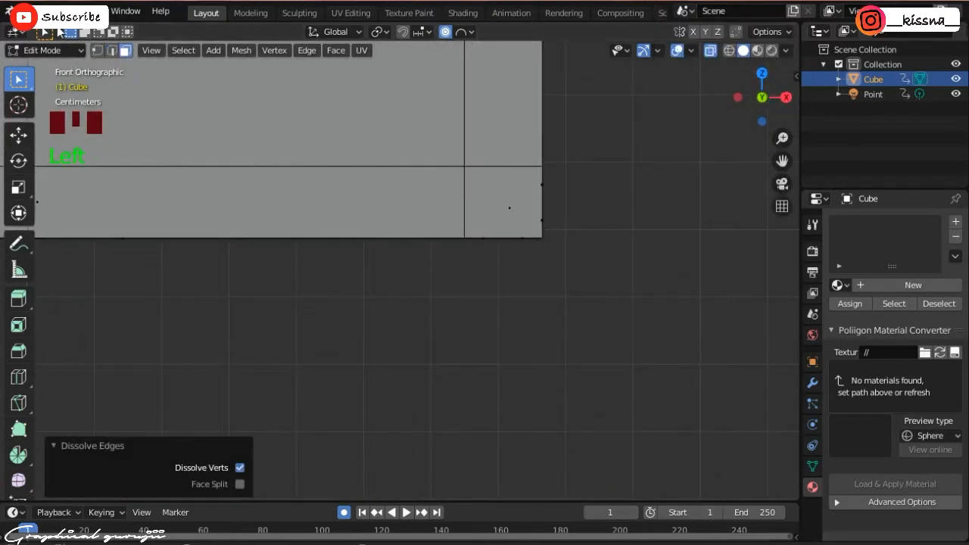
Move the corner vertices -0.0166 m in X and 0.0155 m in Z using sphere proportional falloff with size 0.052.
left_click(97, 50)
left_click(554, 248)
key("g")
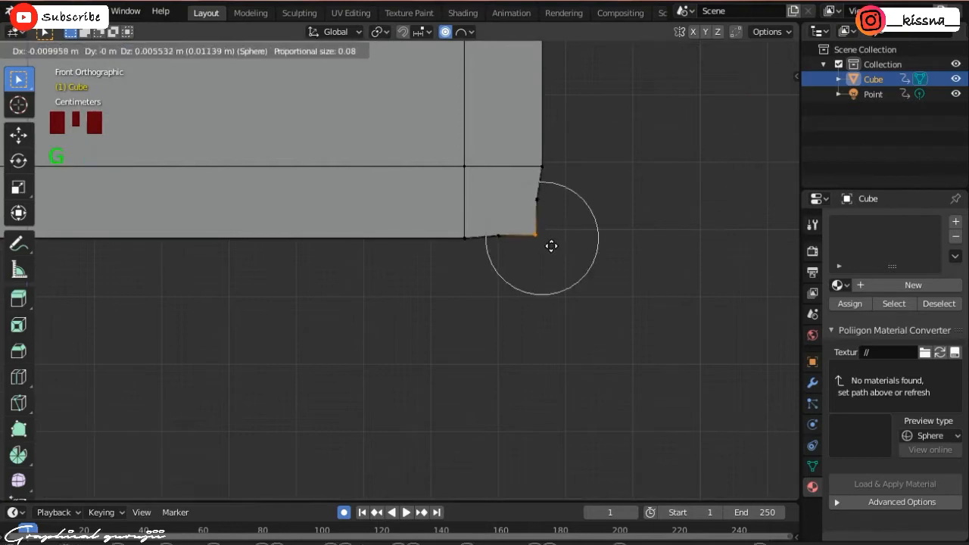
scroll(549, 244, "up", 2)
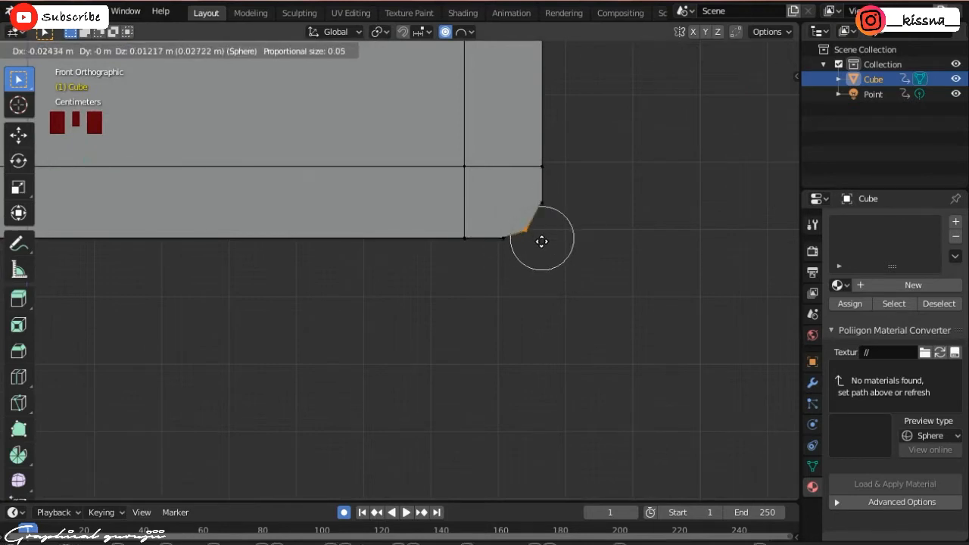
scroll(545, 239, "down", 1)
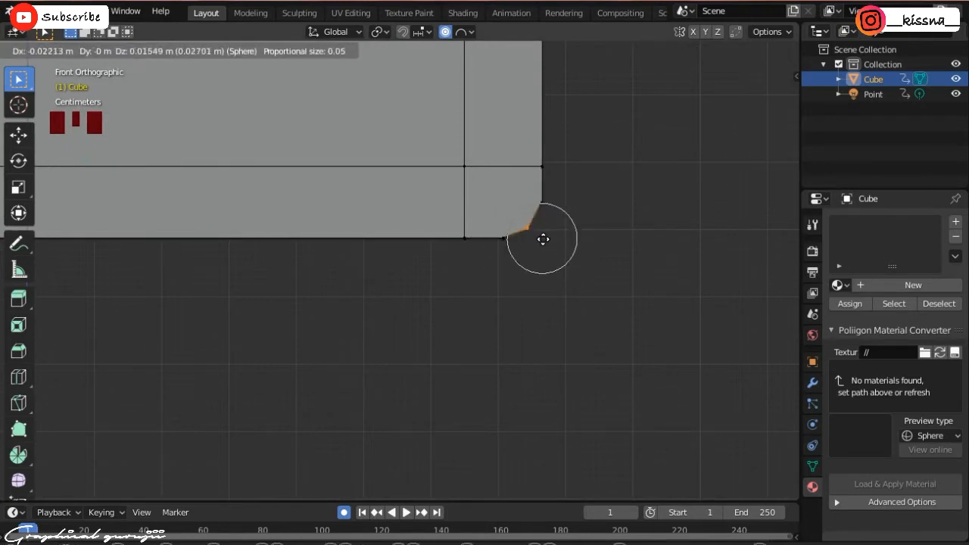
left_click(547, 239)
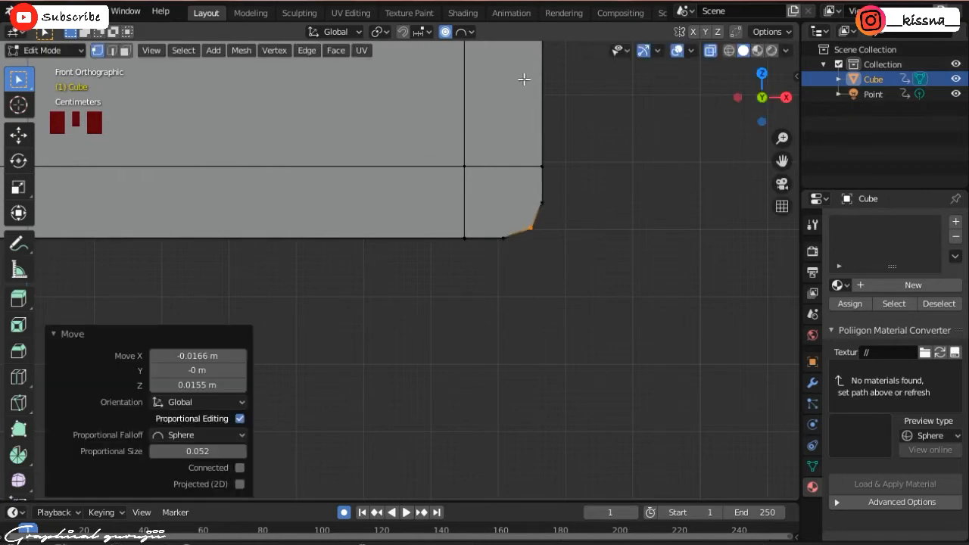
Change the proportional falloff to Smooth and move the corner vertices -0.0221 m in X and 0.0232 m in Z with size 0.076.
left_click(463, 31)
left_click(450, 99)
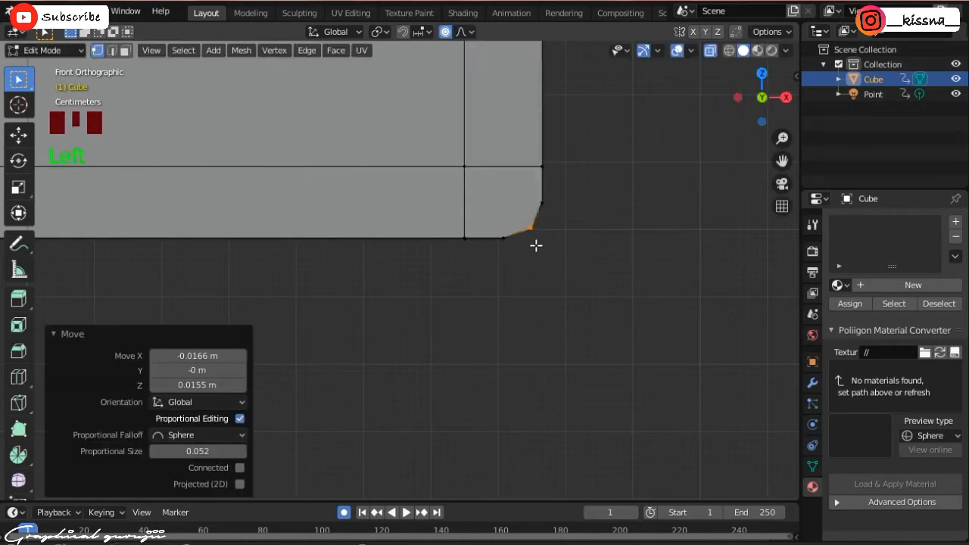
key("g")
scroll(531, 243, "down", 7)
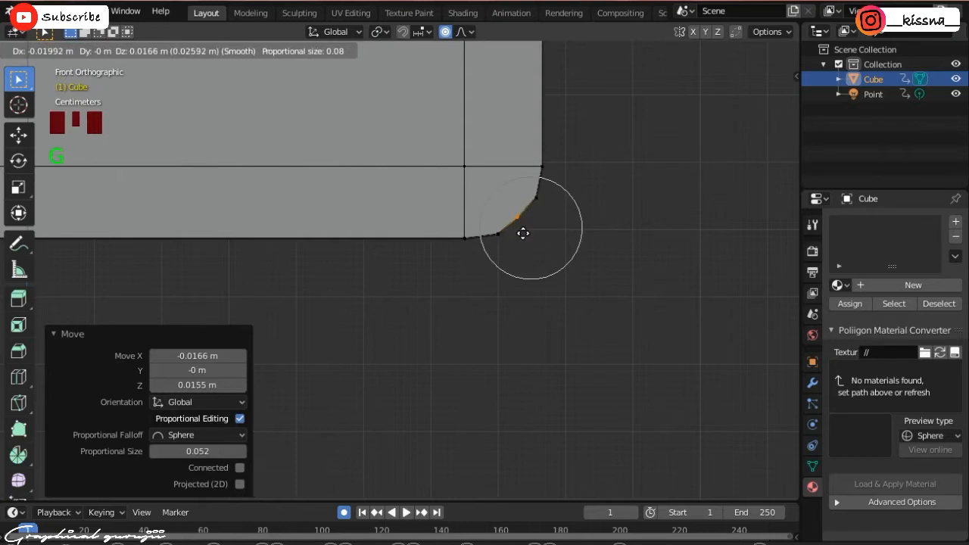
left_click(523, 231)
scroll(550, 217, "down", 9)
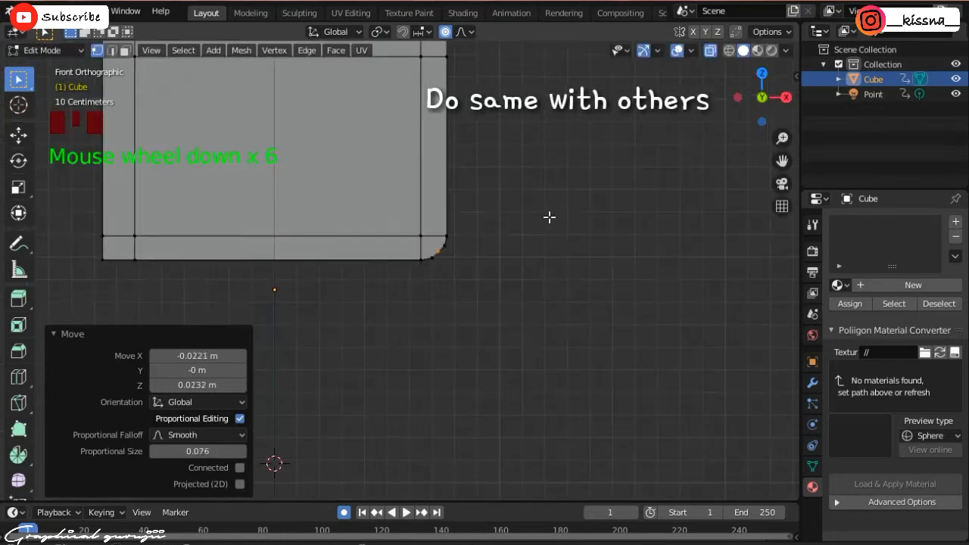
left_click_drag(782, 161, 834, 214)
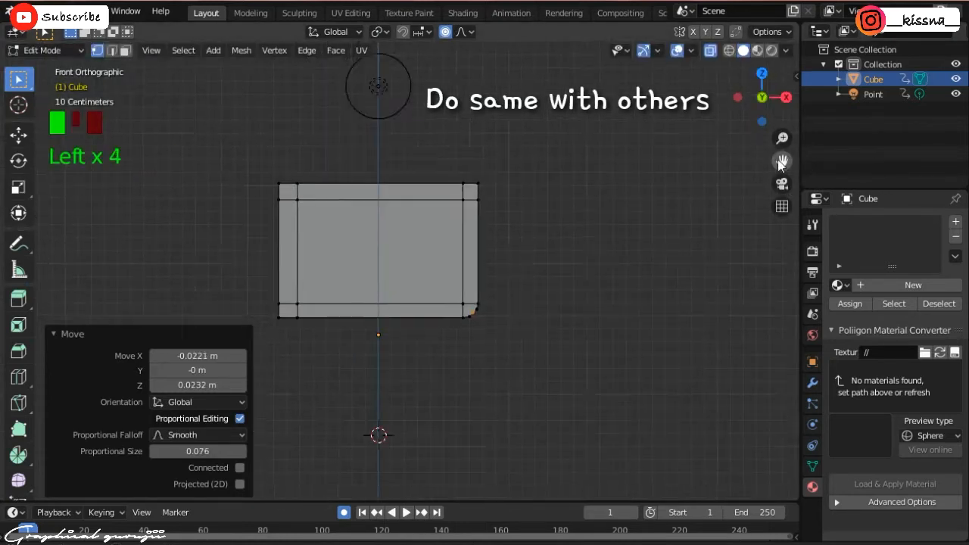
Round the panel's three remaining corners to match, moving their subdivided vertices with proportional editing.
scroll(765, 140, "up", 4)
left_click_drag(782, 160, 674, 160)
scroll(674, 159, "up", 3)
left_click_drag(554, 82, 686, 145)
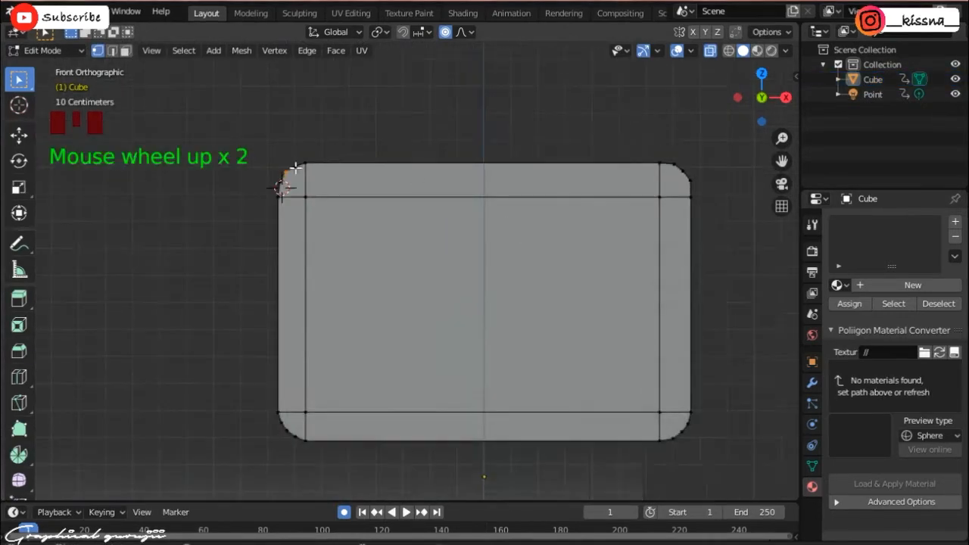
scroll(295, 168, "up", 1)
scroll(664, 214, "down", 2)
left_click_drag(782, 161, 688, 133)
scroll(398, 264, "up", 1)
scroll(387, 263, "down", 1)
Turn on rendered shading, select the whole panel mesh in edit mode and snap the 3D cursor to it.
key("Tab")
scroll(457, 231, "down", 3)
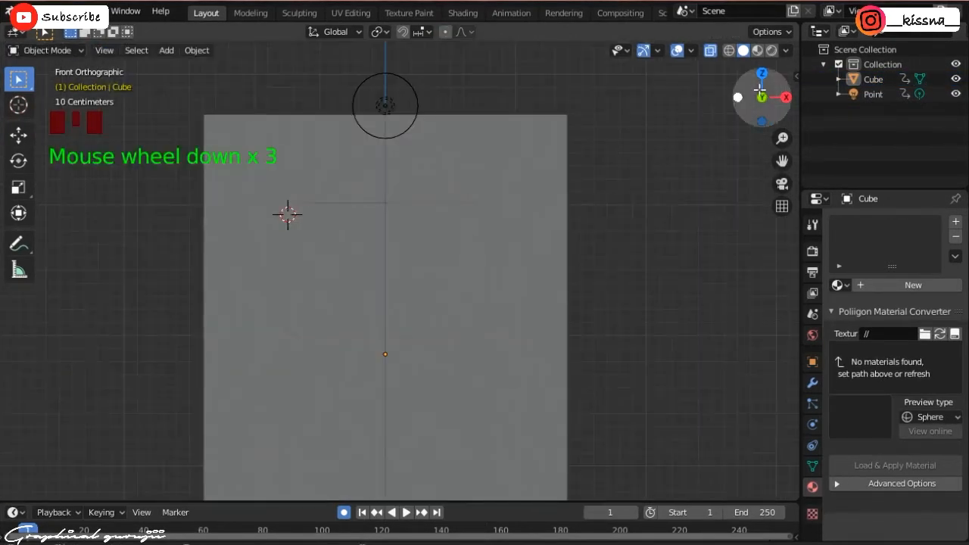
left_click(771, 52)
mouse_move(776, 101)
left_mouse_down()
mouse_move(749, 121)
mouse_move(772, 106)
left_mouse_up()
key("KP_1")
scroll(386, 288, "down", 3)
key("Tab")
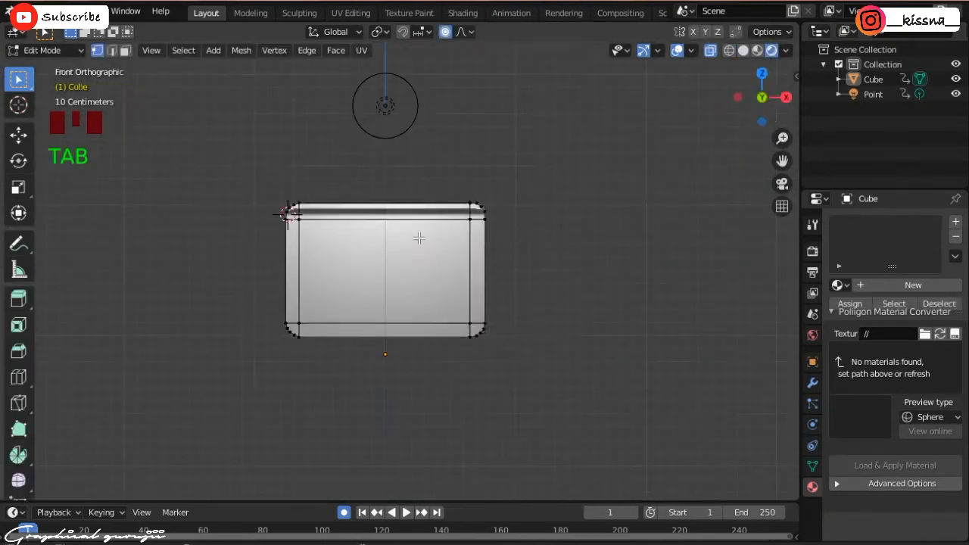
left_click_drag(255, 198, 514, 377)
key("shift+s")
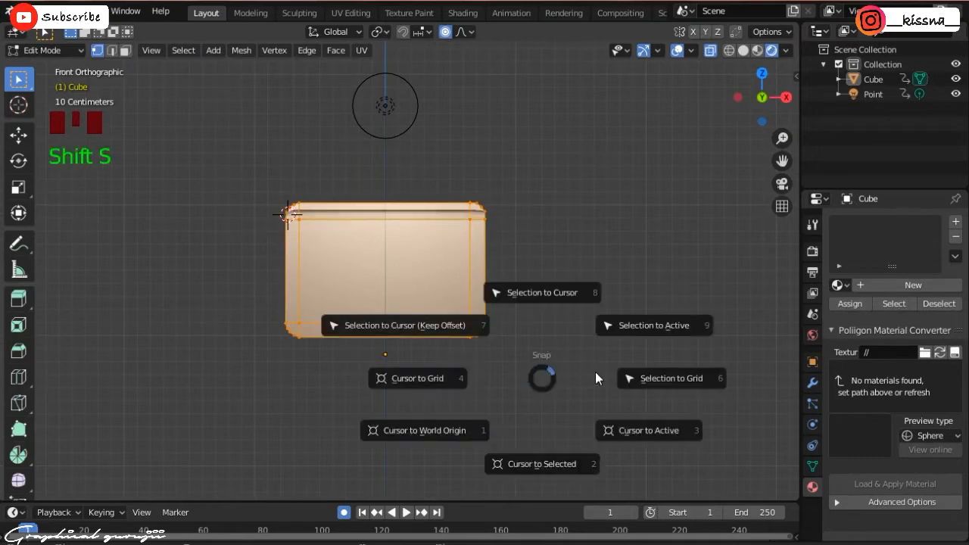
left_click(539, 469)
Add a cylinder at the 3D cursor with 3 vertices, a 0.19 m radius and a 0.14 m depth.
scroll(404, 296, "up", 2)
key("shift+a")
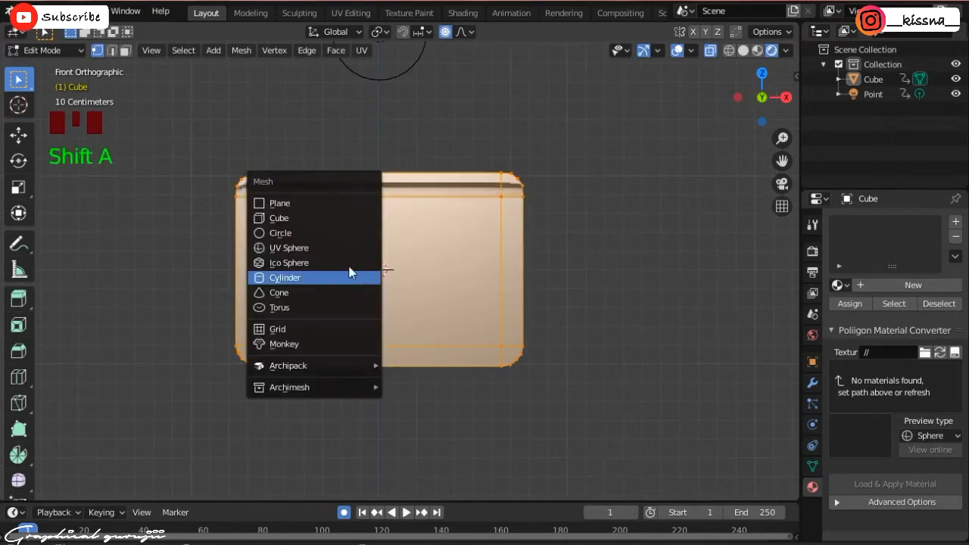
left_click(320, 284)
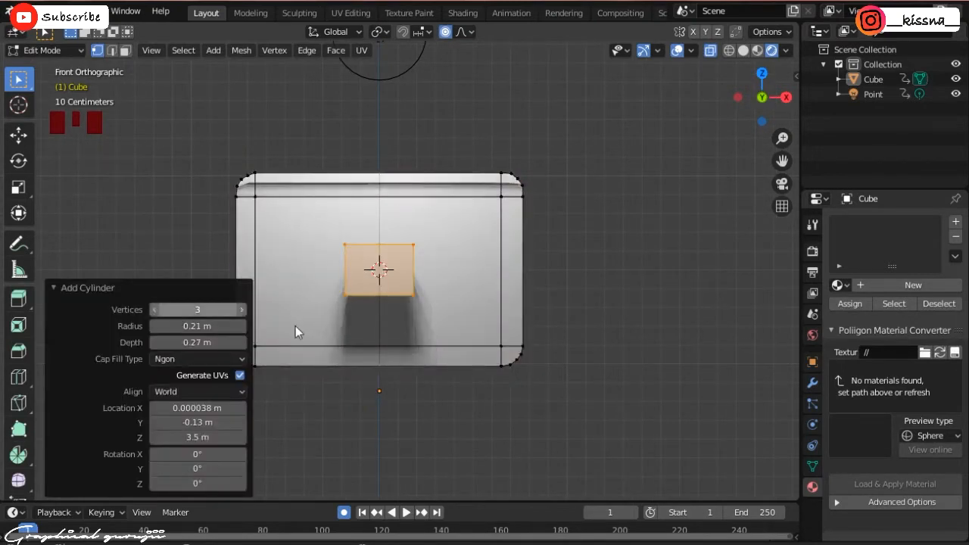
left_click(182, 310)
type("3")
key("Return")
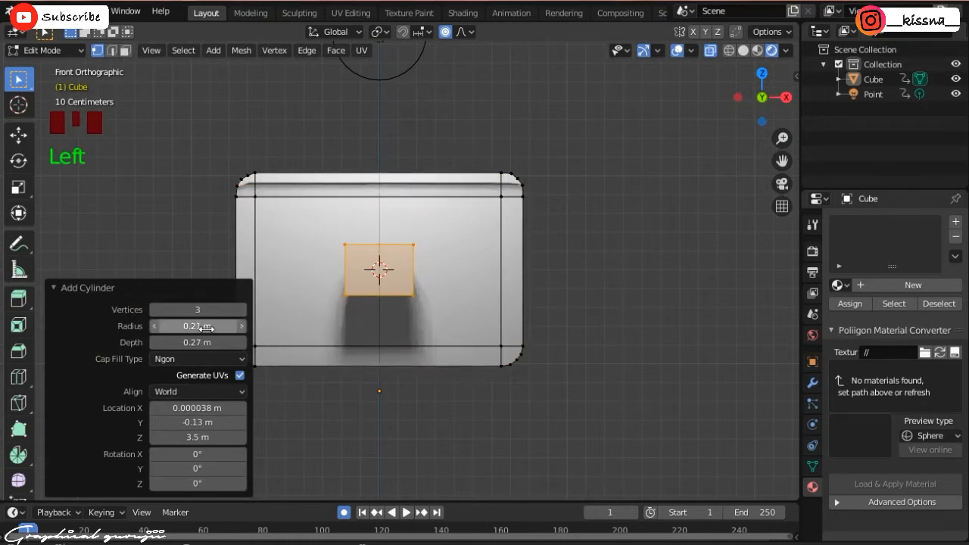
mouse_move(206, 327)
left_mouse_down()
mouse_move(218, 343)
mouse_move(198, 343)
left_mouse_up()
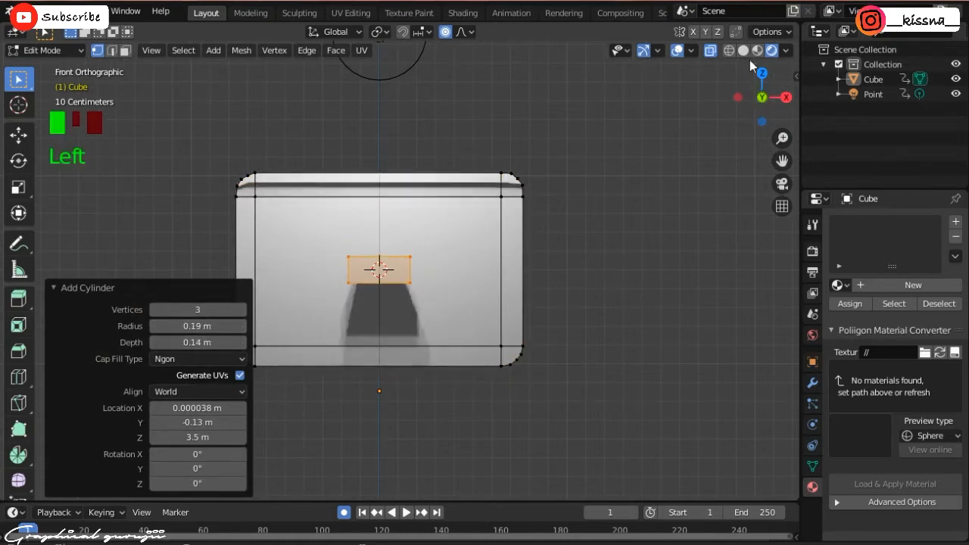
In solid shading, rotate the three-sided cylinder -90° in the right view and 90° in the front view.
left_click(743, 50)
key("KP_3")
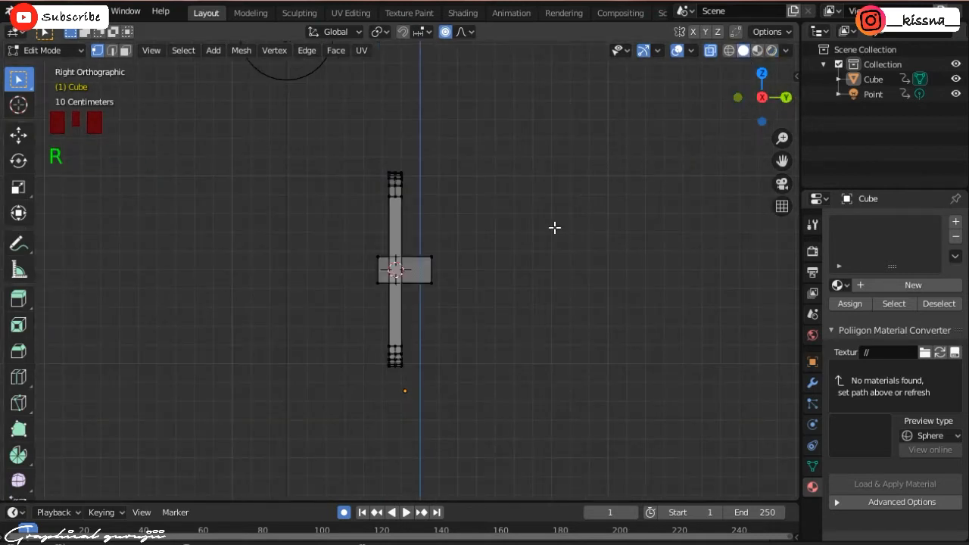
key("r")
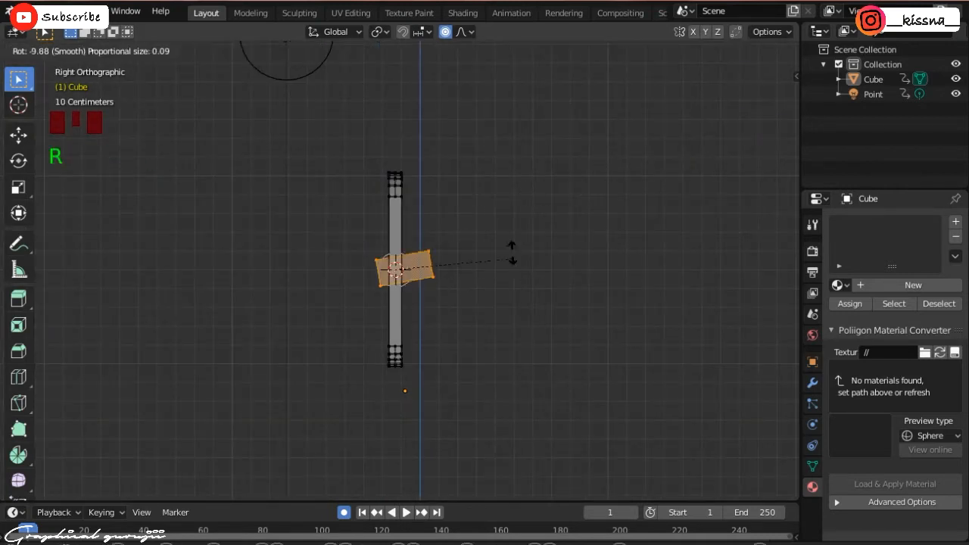
left_click(401, 168)
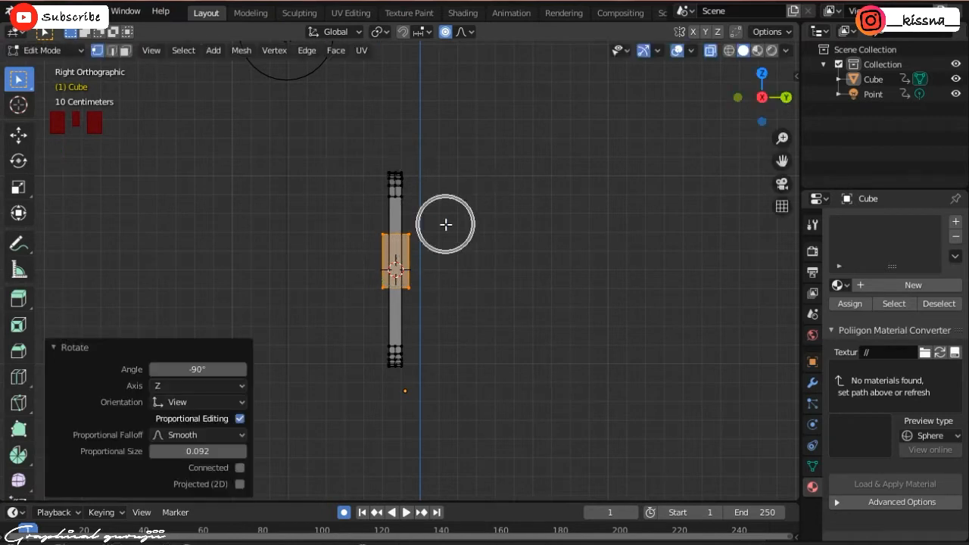
key("KP_1")
key("r")
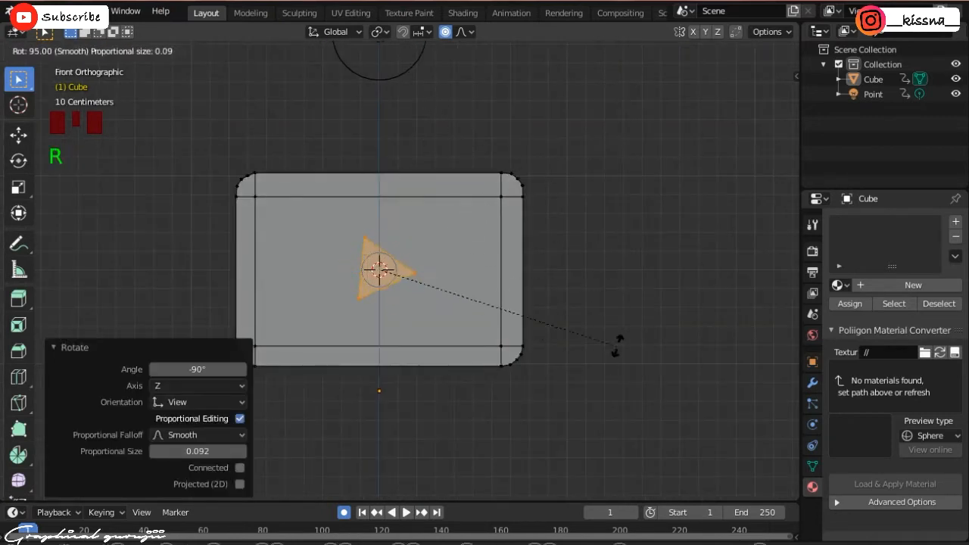
left_click(621, 338)
Scale the play triangle up uniformly to about 1.47 times its size.
scroll(482, 249, "up", 3)
key("s")
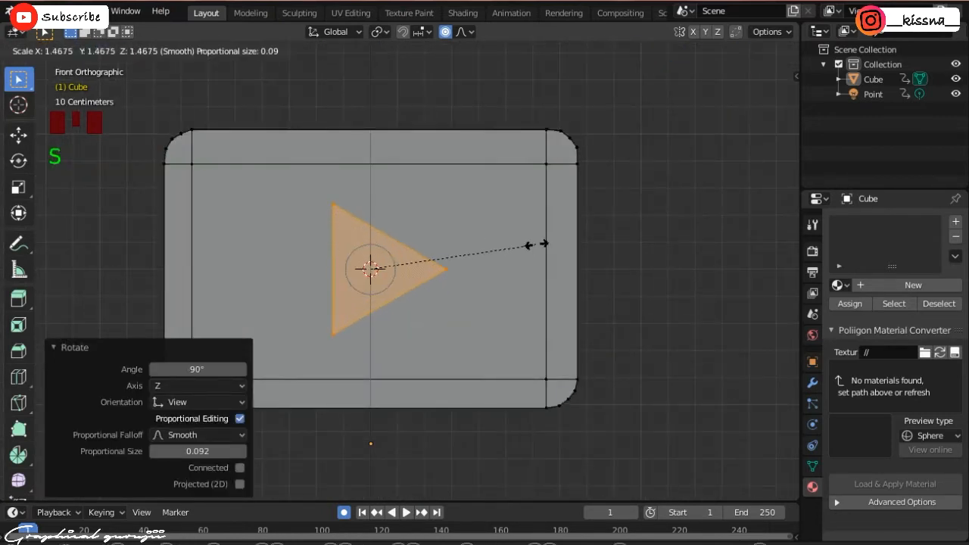
left_click(530, 245)
Examine the play triangle's depth from an angle in object mode, trying material preview, wireframe and solid shading.
key("Tab")
scroll(621, 252, "down", 3)
left_click_drag(762, 97, 762, 83)
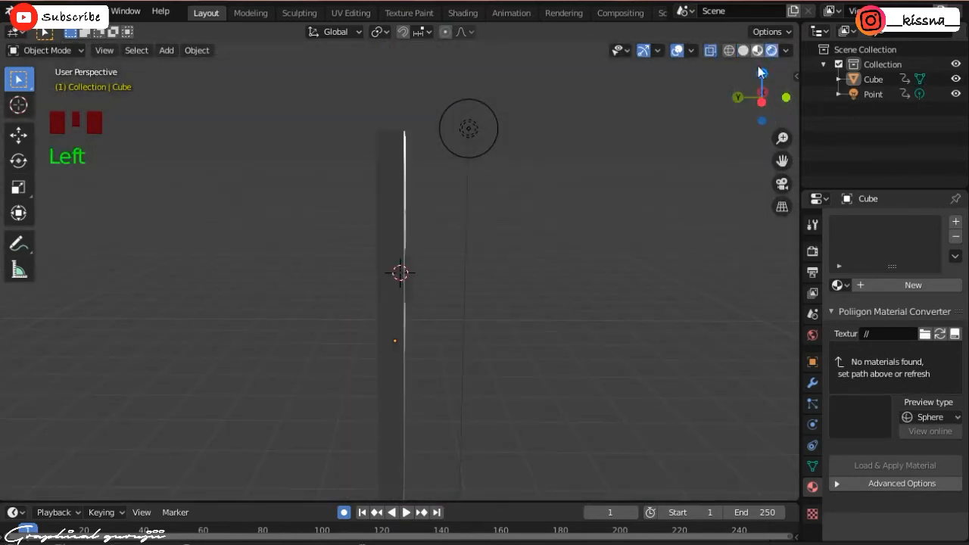
left_click(757, 51)
mouse_move(761, 86)
left_mouse_down()
mouse_move(783, 98)
mouse_move(674, 85)
left_mouse_up()
scroll(394, 283, "up", 2)
left_click(393, 283)
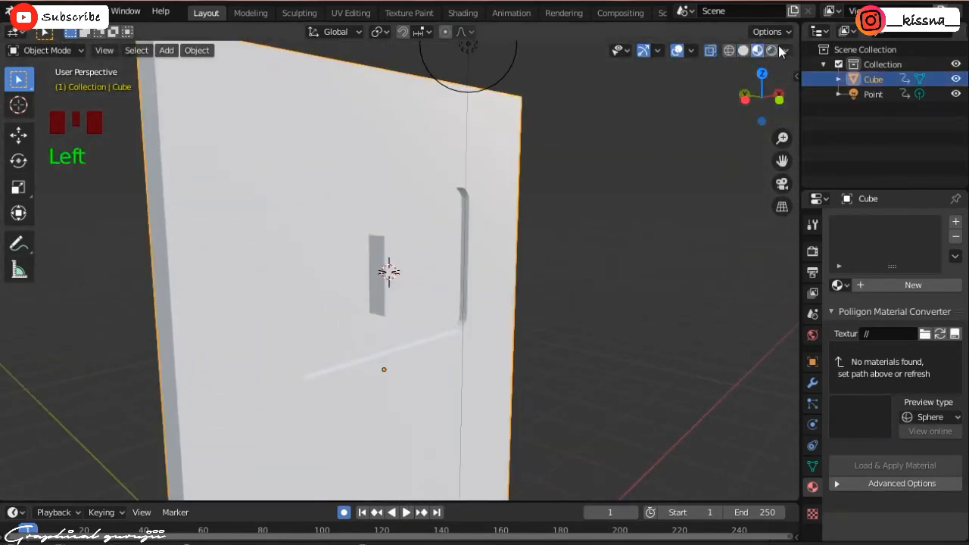
left_click(730, 51)
left_click(743, 51)
scroll(385, 275, "up", 4)
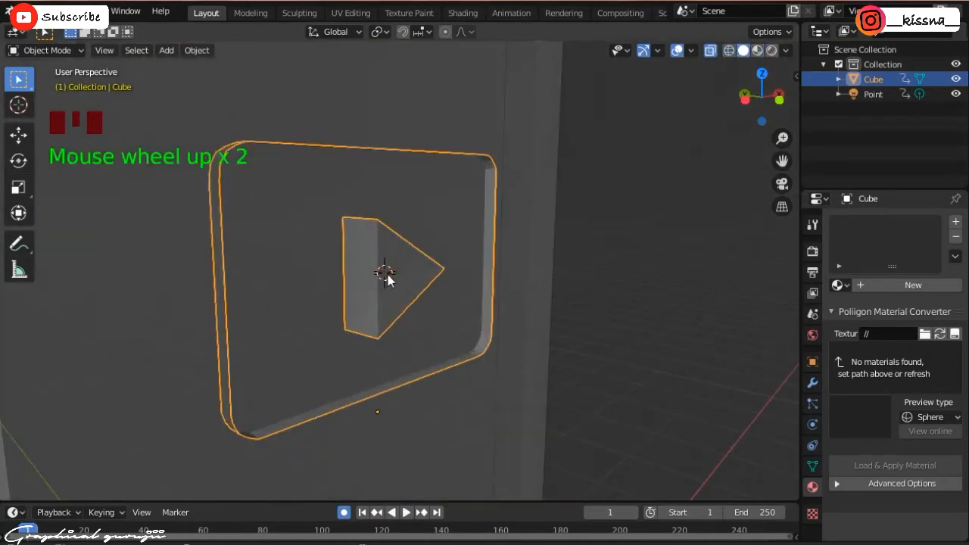
Turn off X-ray and scale the play triangle thinner along the Y axis in edit mode.
left_click(386, 277)
key("space")
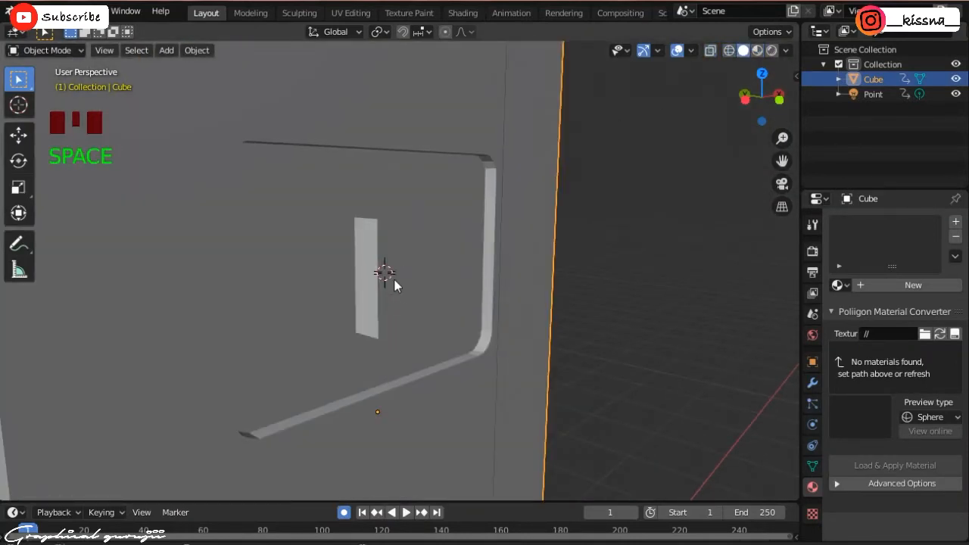
key("Tab")
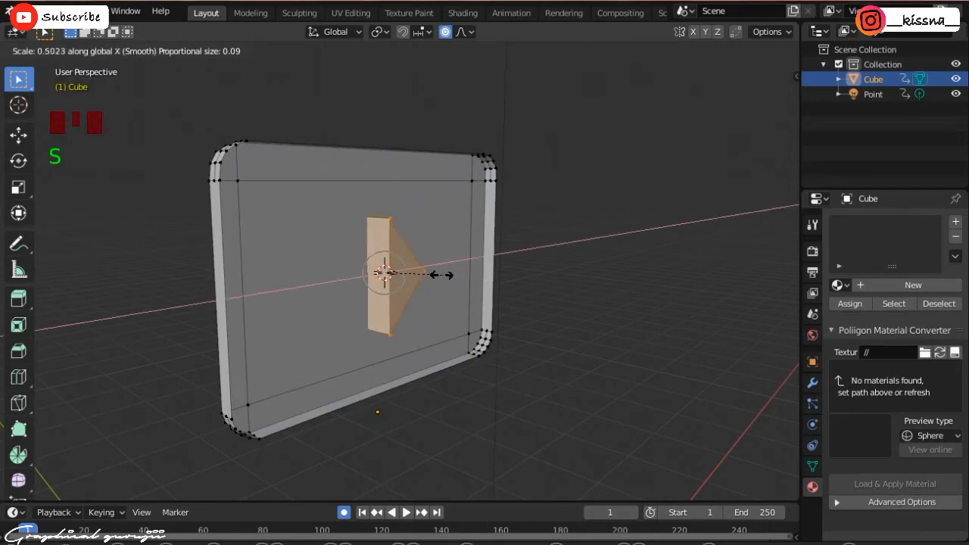
left_click(417, 271)
left_click(605, 190)
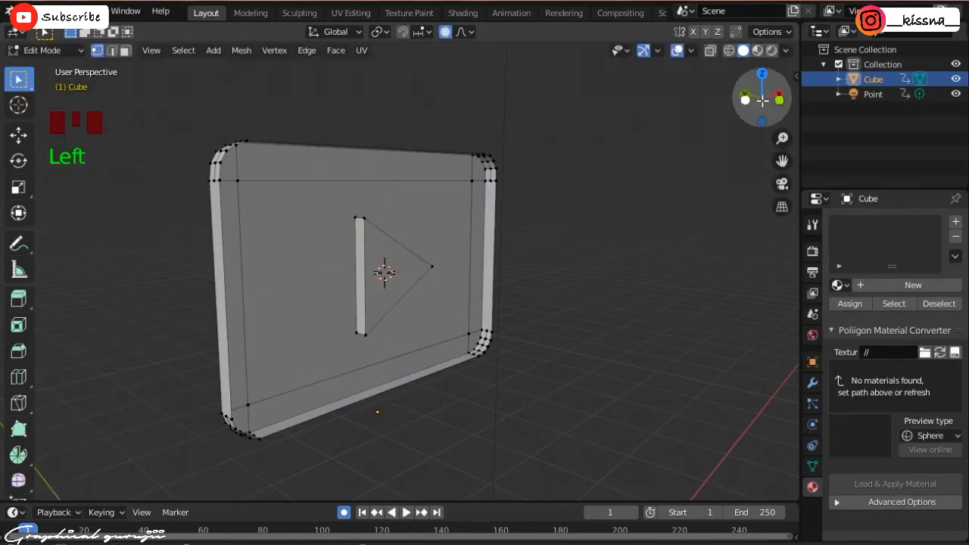
Examine the plaque's panel and play triangle from the front in object mode with rendered shading.
left_click_drag(748, 100, 852, 103)
key("Tab")
scroll(371, 81, "down", 3)
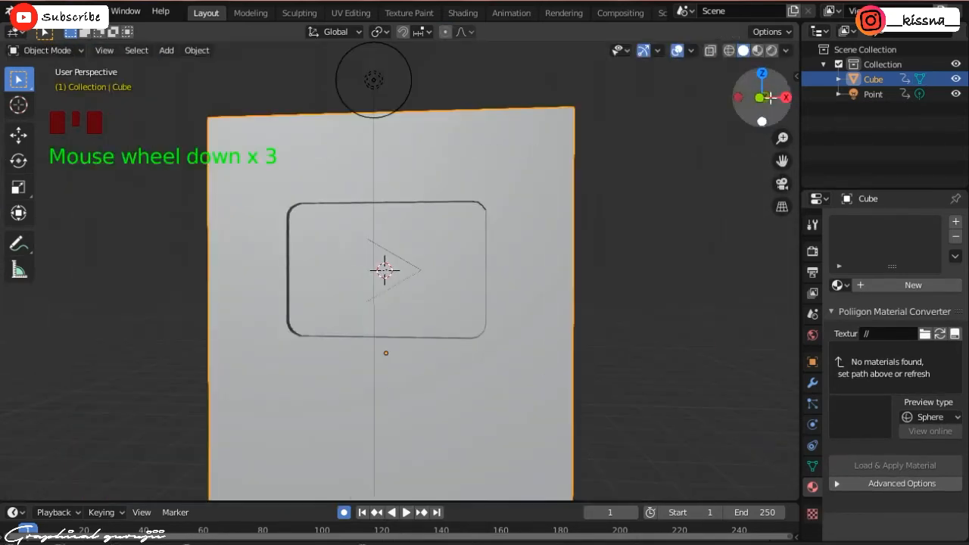
left_click_drag(371, 80, 394, 80)
key("KP_1")
scroll(765, 152, "up", 2)
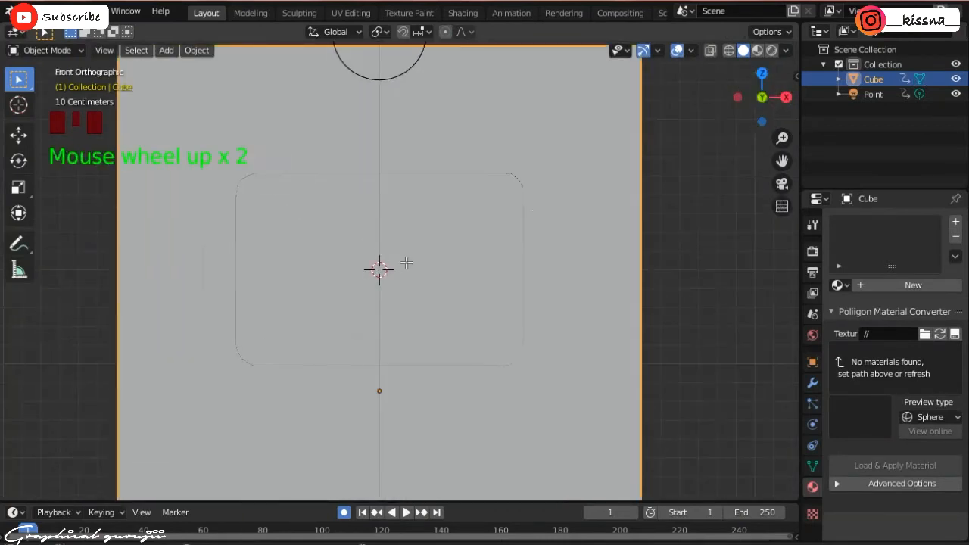
scroll(764, 152, "down", 3)
left_click(771, 51)
left_click_drag(782, 160, 782, 114)
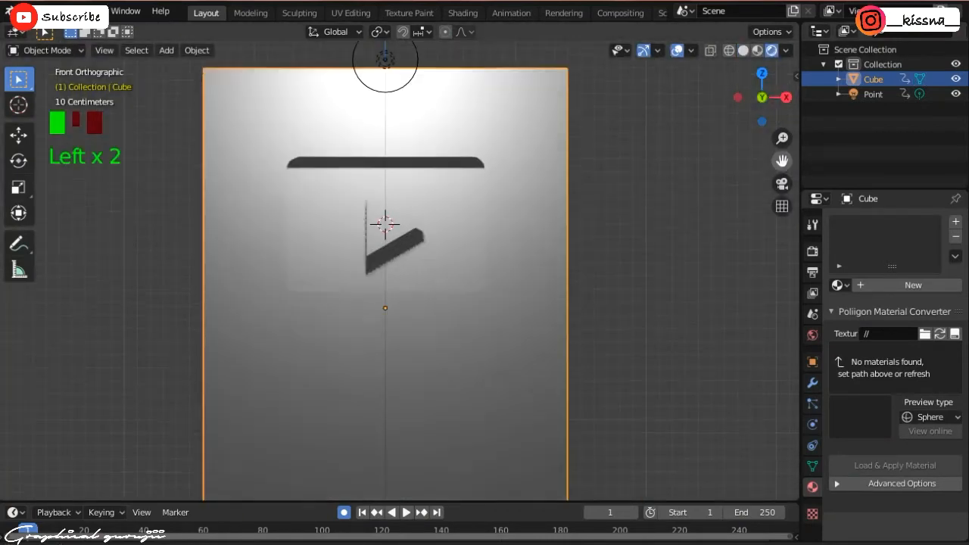
Move the point light -2.53 m along Z and set its power to 50 W.
scroll(685, 213, "down", 2)
left_click(451, 116)
key("g")
key("z")
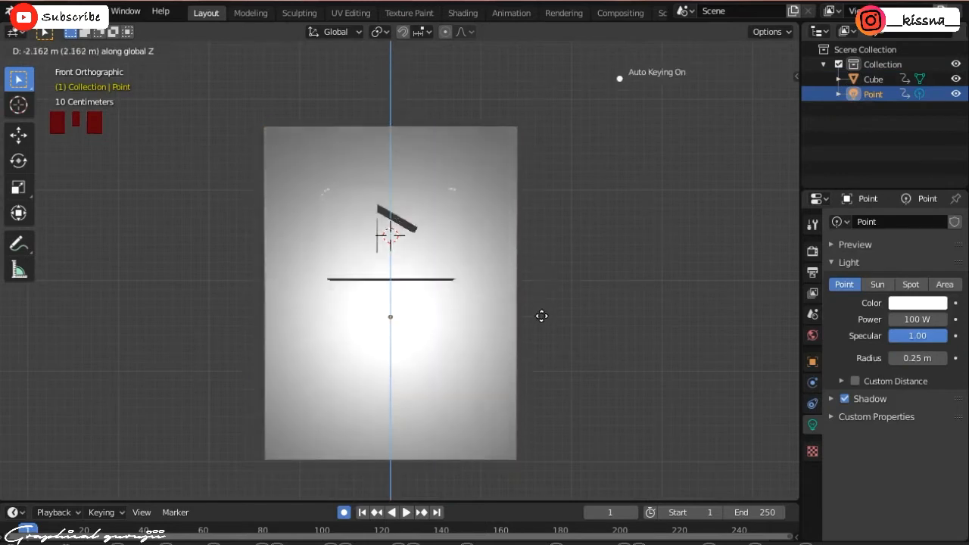
left_click(545, 349)
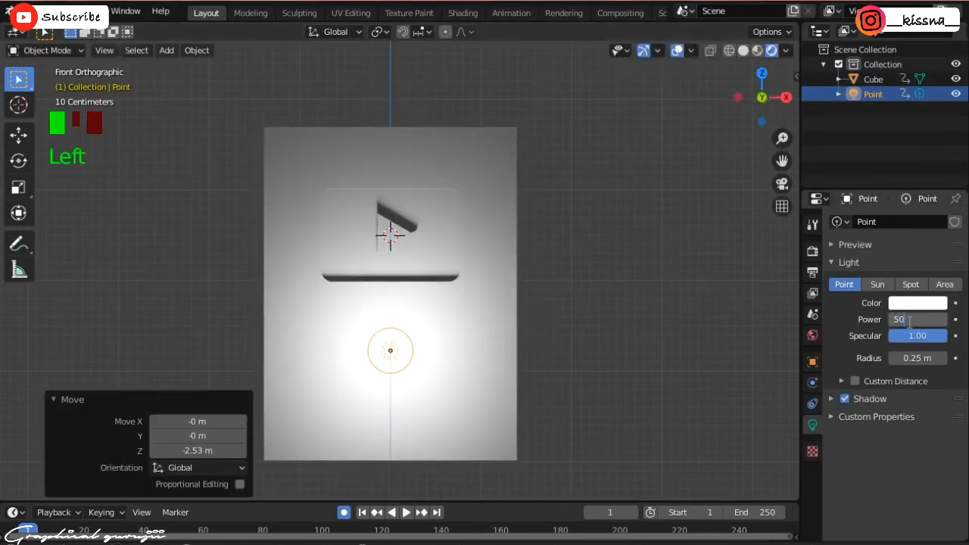
key("Return")
Move the point light 0.584 m along Z and set its radius to 1.7 m.
key("g")
key("z")
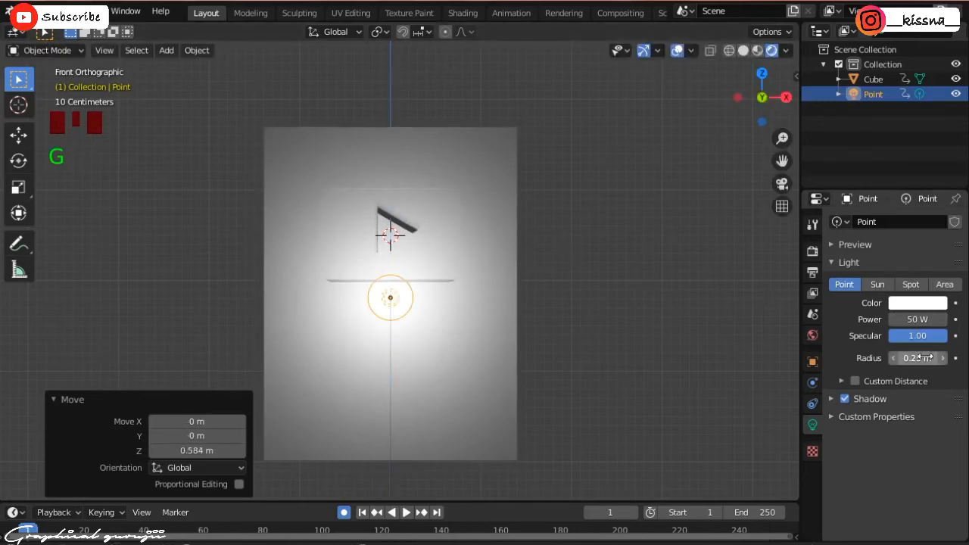
left_click_drag(922, 357, 946, 357)
left_click(604, 264)
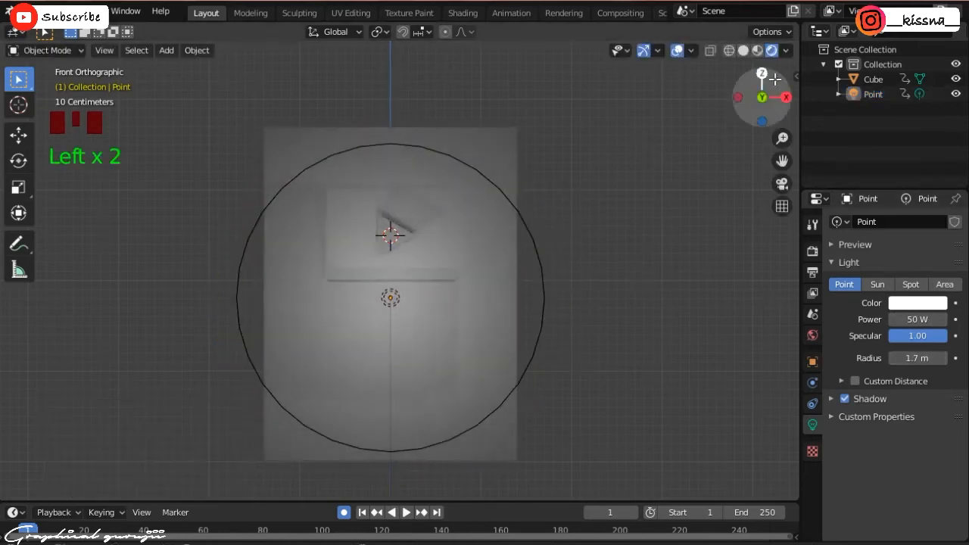
mouse_move(774, 78)
left_mouse_down()
mouse_move(716, 89)
mouse_move(787, 91)
left_mouse_up()
left_click(675, 190)
key("KP_1")
scroll(505, 163, "up", 1)
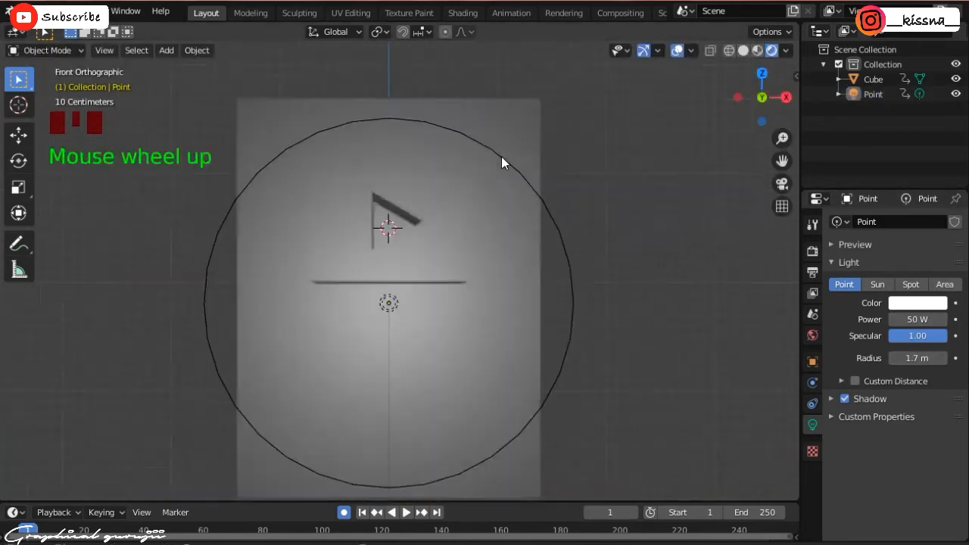
scroll(522, 151, "up", 3)
left_click(540, 149)
key("Tab")
scroll(482, 197, "down", 3)
scroll(356, 197, "up", 1)
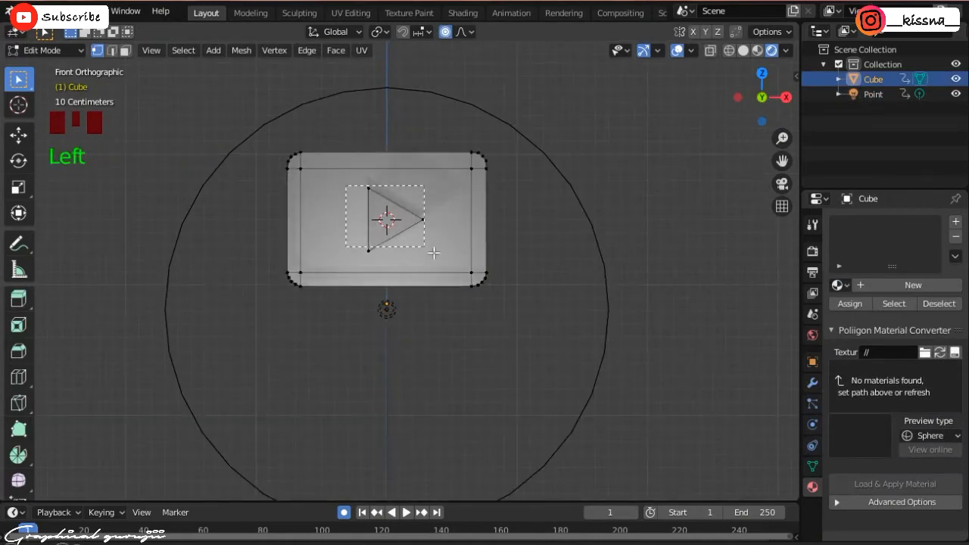
key("Tab")
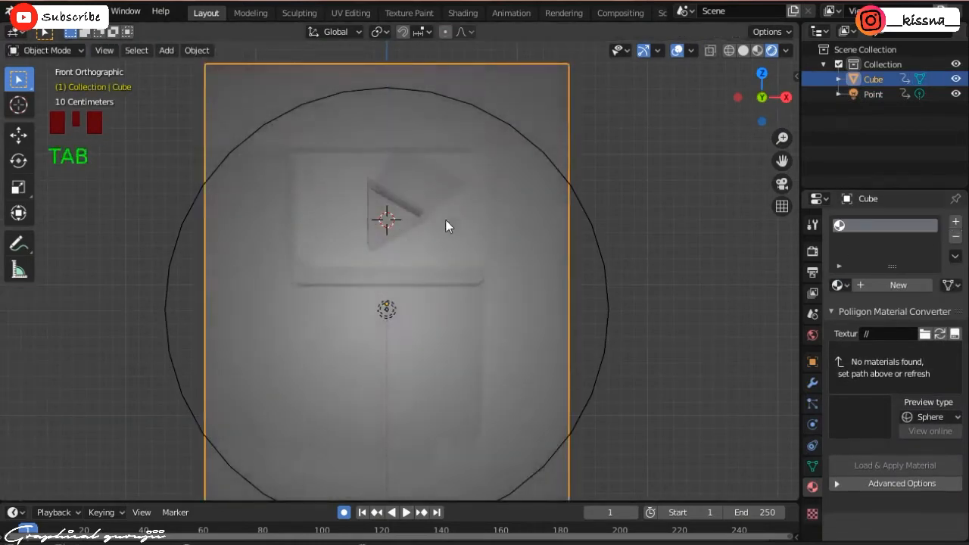
left_click(898, 286)
left_click(956, 236)
Reveal the plaque's hidden geometry in edit mode, then return to object mode in the front view.
key("Tab")
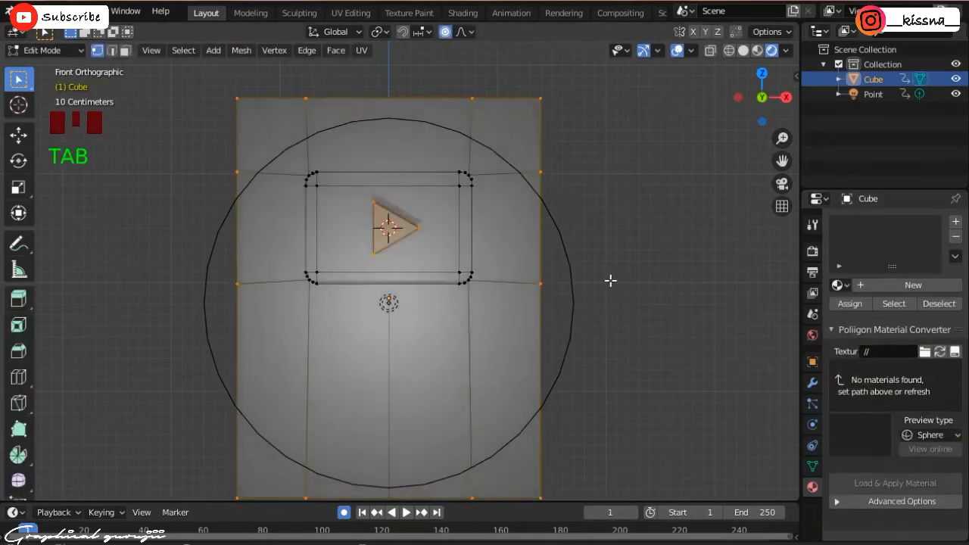
scroll(612, 277, "down", 2)
scroll(699, 97, "up", 3)
left_click_drag(761, 96, 792, 108)
key("KP_1")
key("Tab")
Give the plaque a new material with nodes turned off and a light golden base color.
left_click(873, 286)
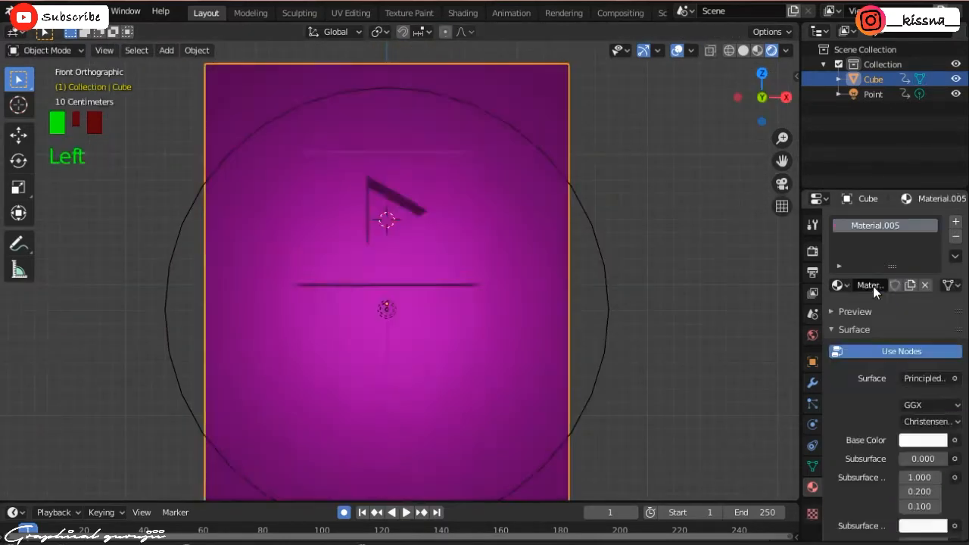
left_click(921, 348)
left_click(918, 378)
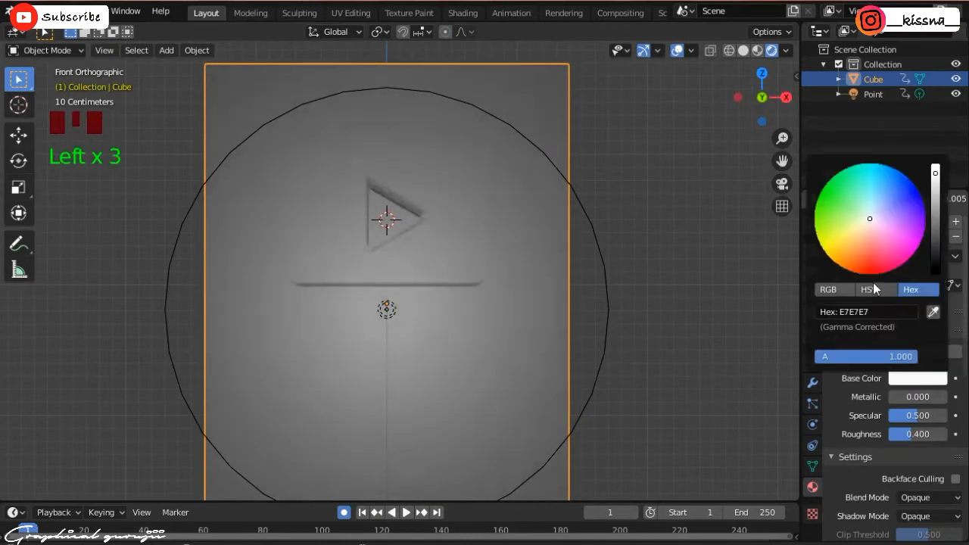
key("Return")
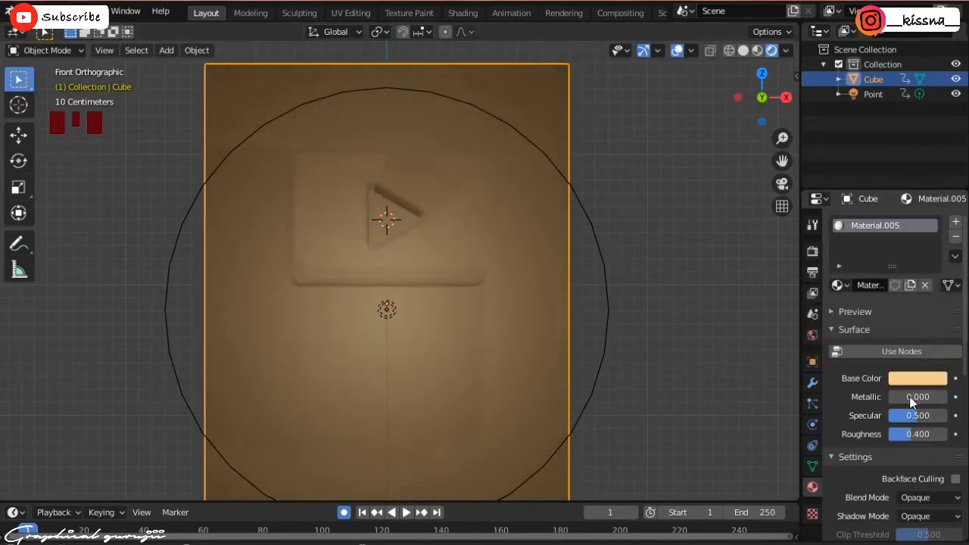
Raise the golden material's metallic and roughness values.
scroll(922, 337, "down", 2)
left_click_drag(922, 335, 963, 336)
mouse_move(930, 373)
left_mouse_down()
mouse_move(908, 372)
mouse_move(936, 373)
left_mouse_up()
Select the point light and move it 1.14 m along Z.
scroll(398, 267, "down", 4)
left_click(455, 303)
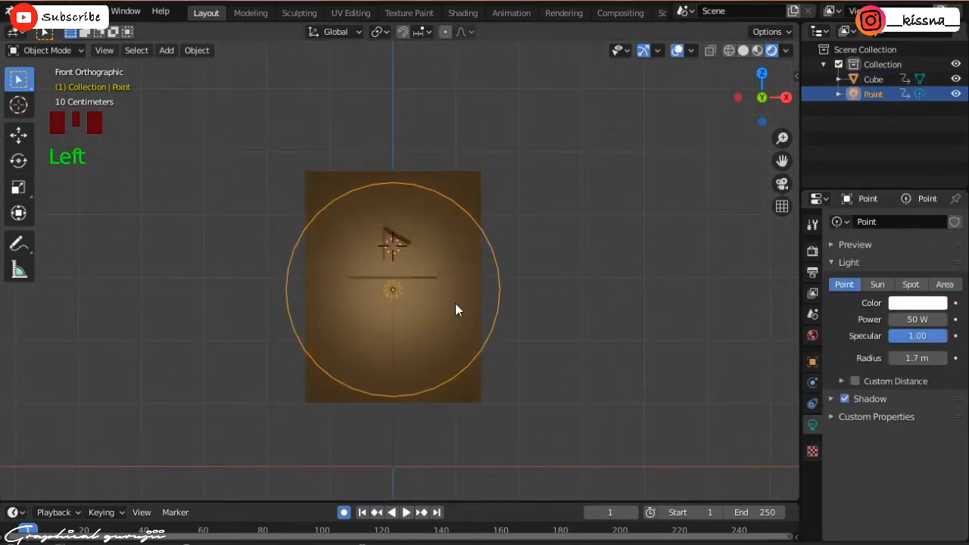
key("g")
key("z")
left_click(459, 233)
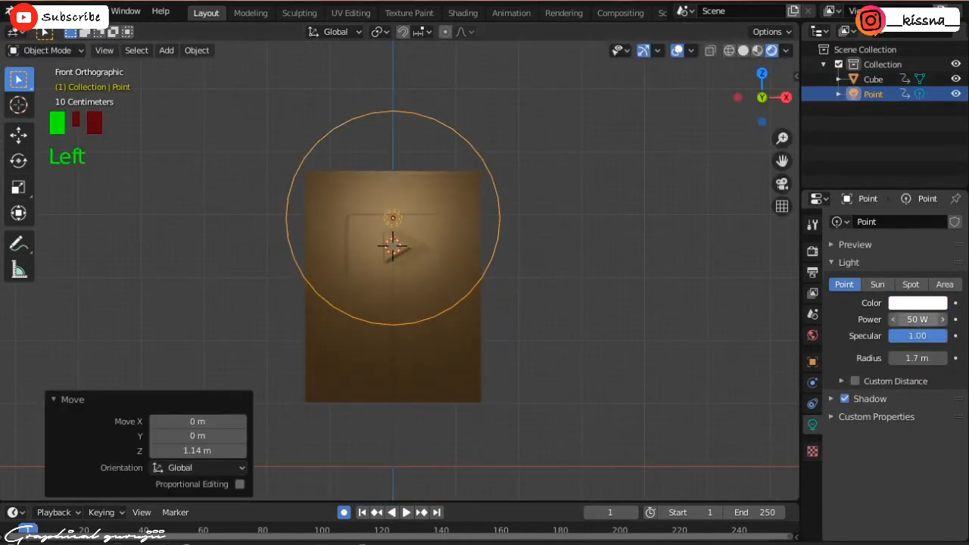
Set the point light's power to 100 W.
left_click(917, 323)
type("100")
key("Return")
Enter edit mode on the plaque and hide the play triangle's geometry.
scroll(436, 267, "up", 2)
left_click(436, 268)
key("Tab")
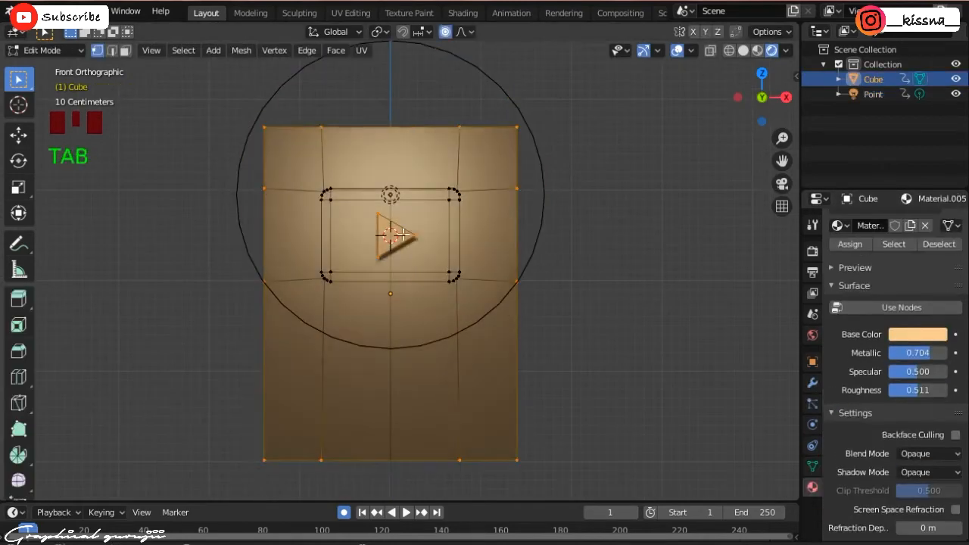
scroll(381, 233, "up", 2)
left_click(322, 197)
left_click_drag(357, 169, 434, 254)
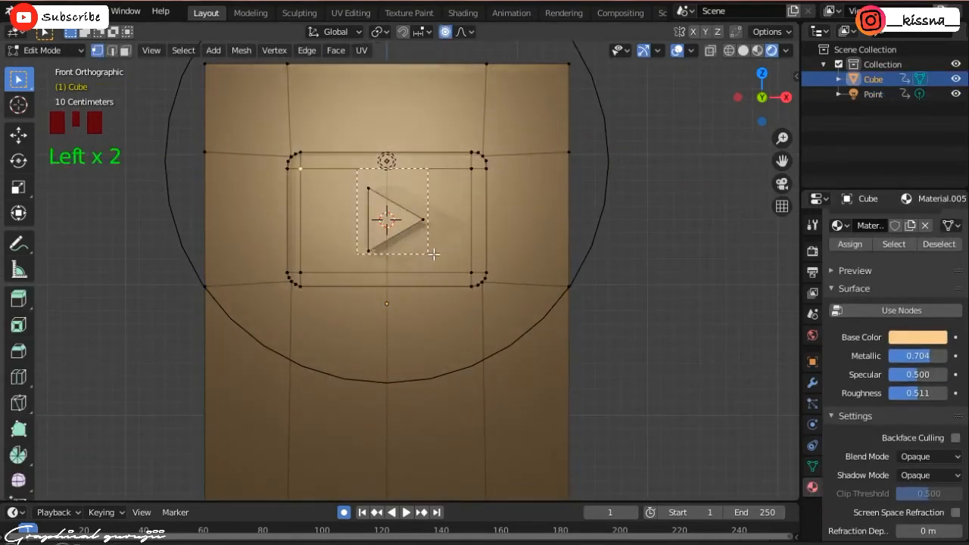
key("h")
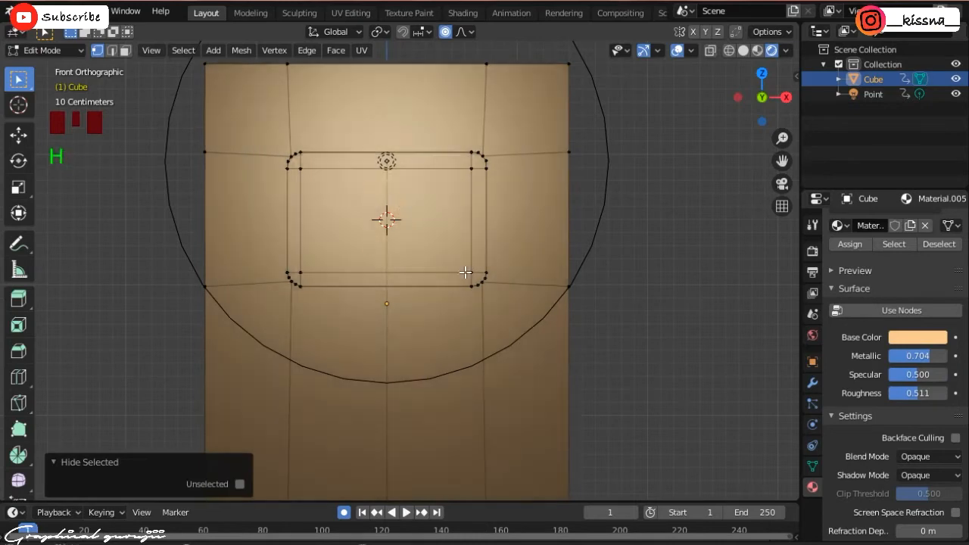
Hide the plaque body's surrounding faces and isolate the back face so that the rounded icon panel can be worked on alone.
scroll(441, 287, "down", 2)
left_click_drag(278, 449, 529, 297)
key("h")
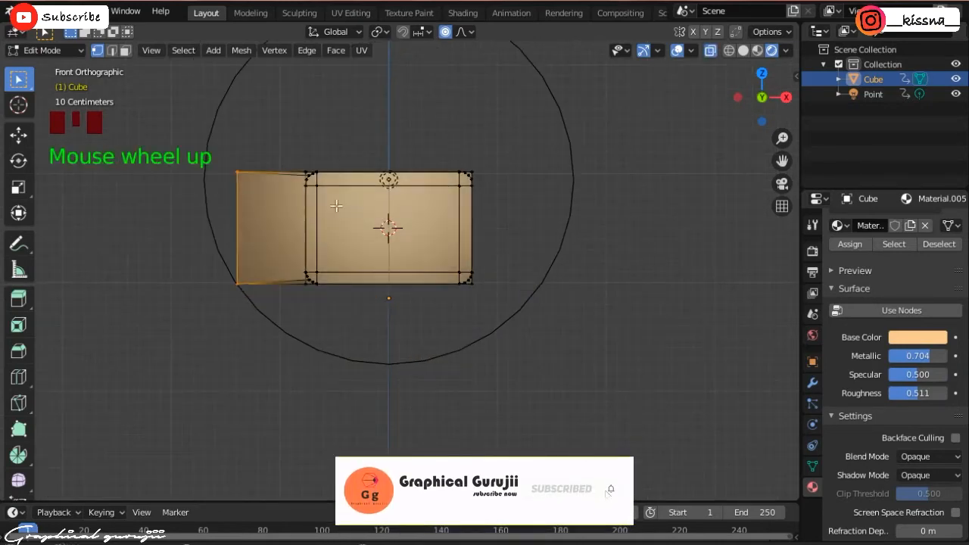
key("h")
left_click_drag(271, 137, 374, 281)
key("KP_1")
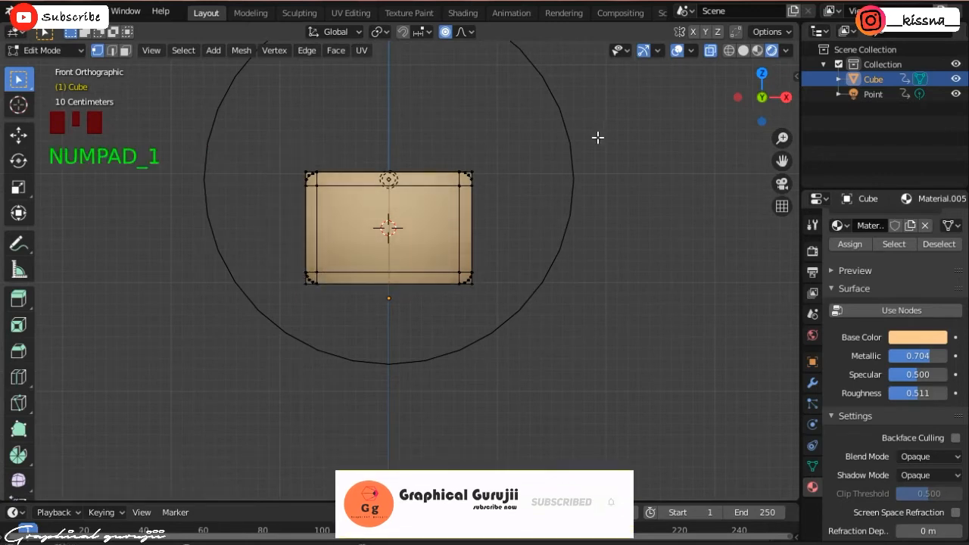
key("KP_3")
left_click_drag(427, 137, 493, 389)
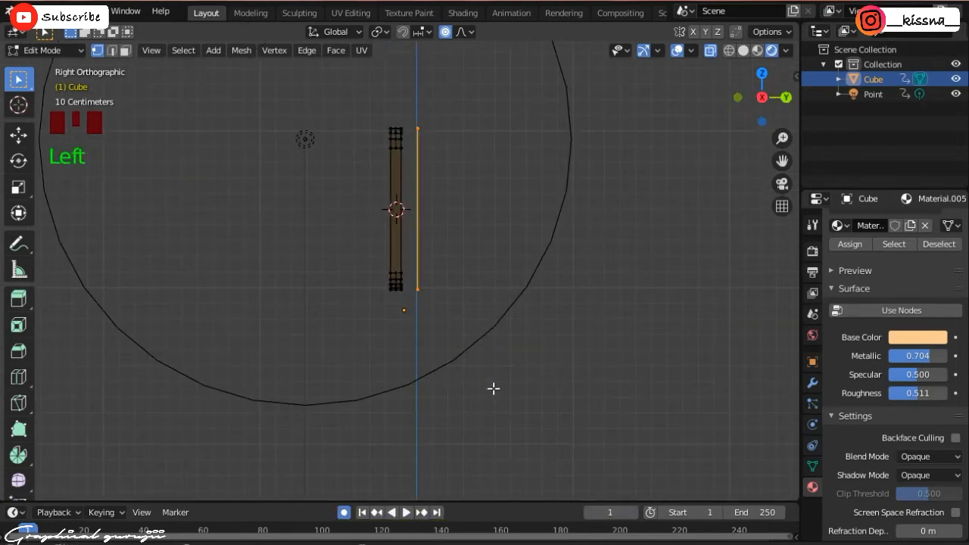
Select the whole rounded icon panel, assign it to a second material slot, and return to object mode.
left_click_drag(235, 100, 631, 372)
scroll(924, 302, "up", 6)
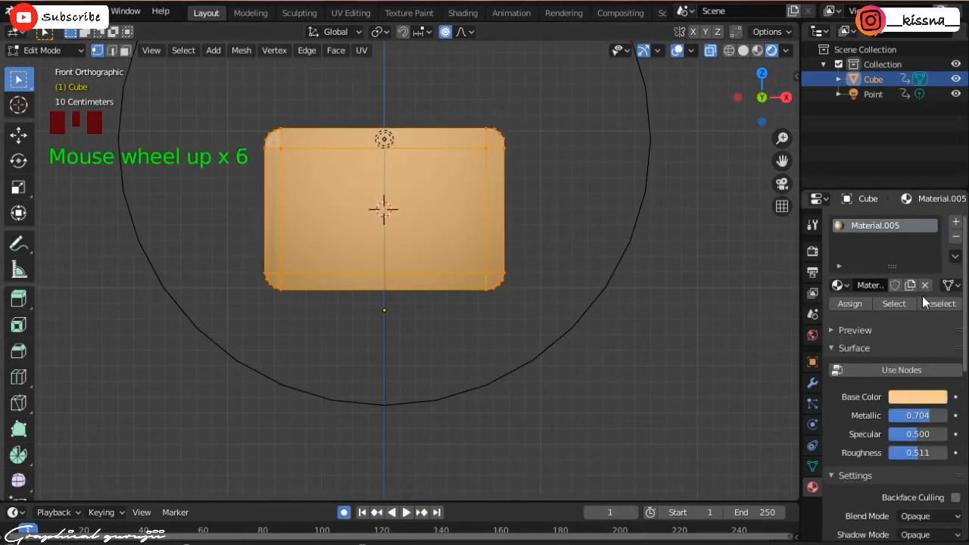
left_click(956, 224)
left_click(552, 281)
key("Tab")
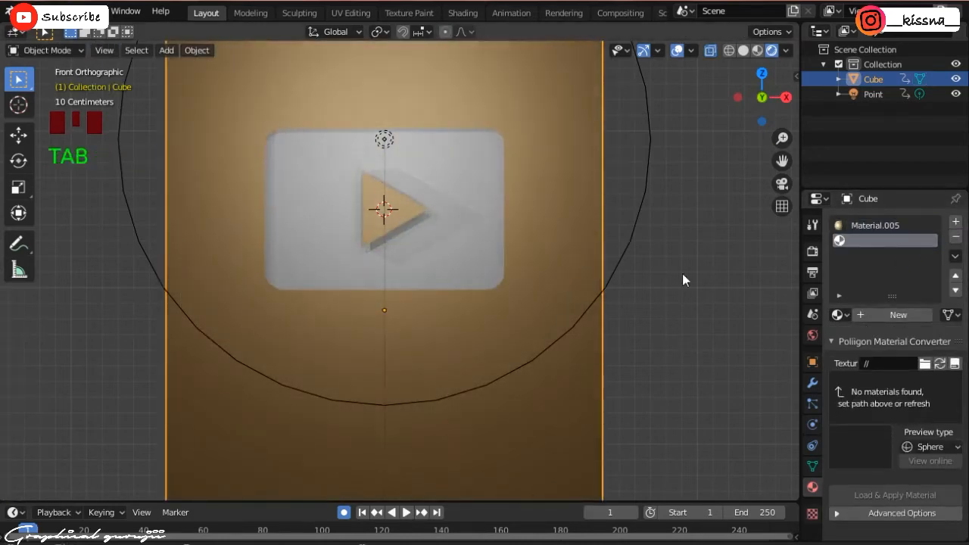
Create a new material in the icon panel's slot with the base color D4AF37 copied from the Notepad note.
left_click(891, 315)
scroll(892, 360, "down", 6)
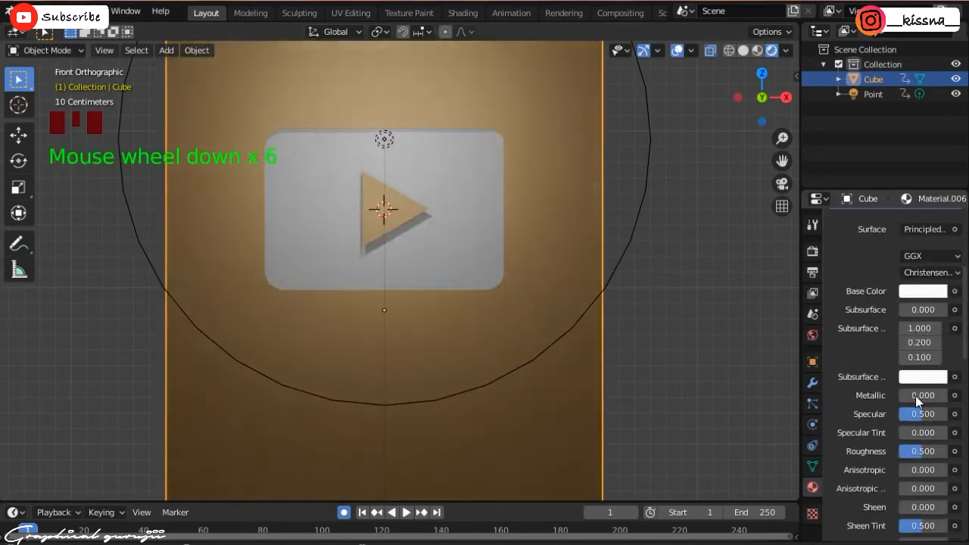
left_click(920, 293)
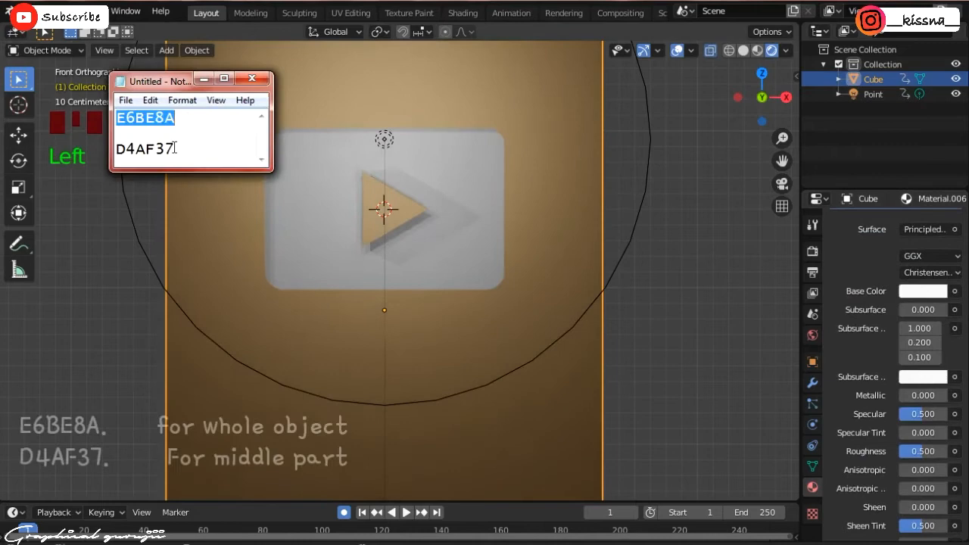
double_click(122, 157)
key("ctrl+c")
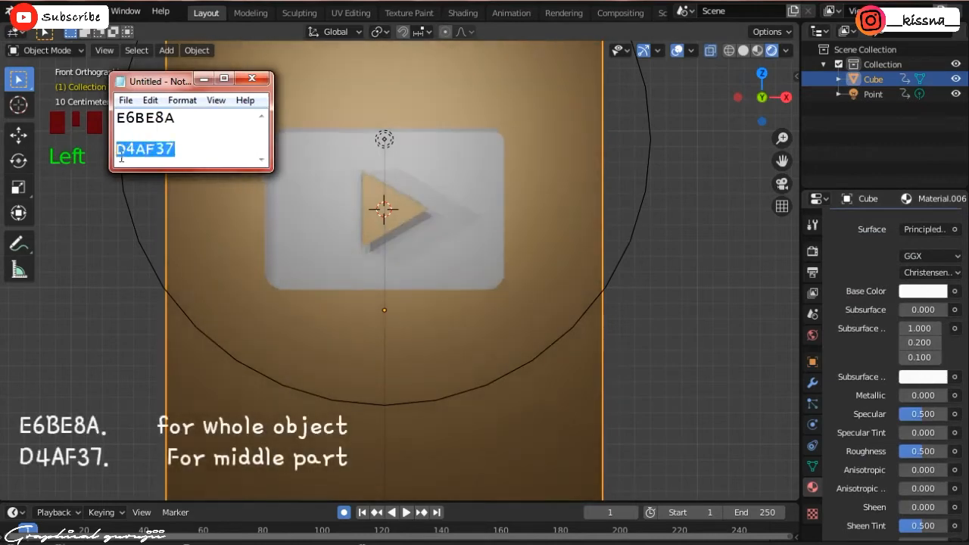
left_click(922, 291)
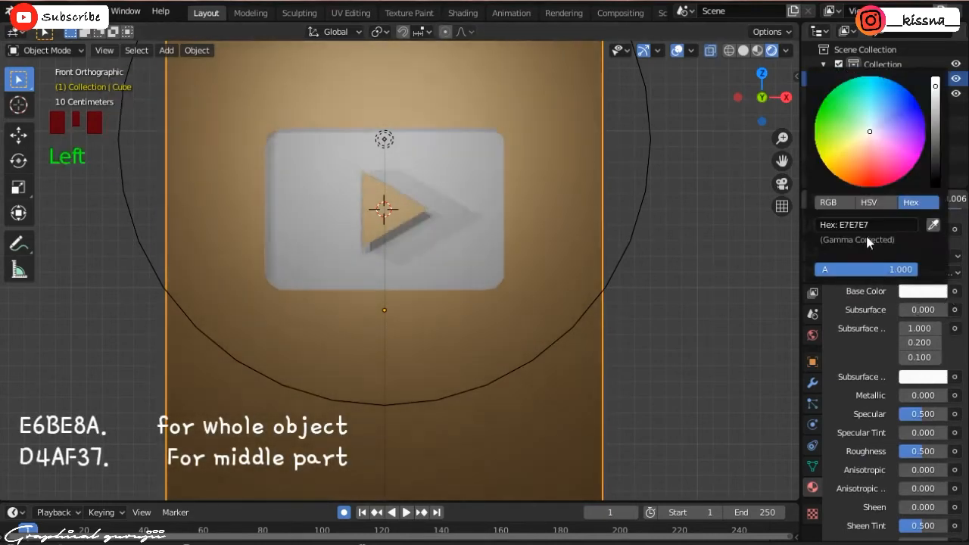
key("ctrl+v")
key("Return")
Set the icon panel material's roughness to 0 and raise its metallic value to about 0.239.
left_click_drag(762, 99, 832, 121)
scroll(468, 250, "up", 2)
scroll(926, 341, "down", 2)
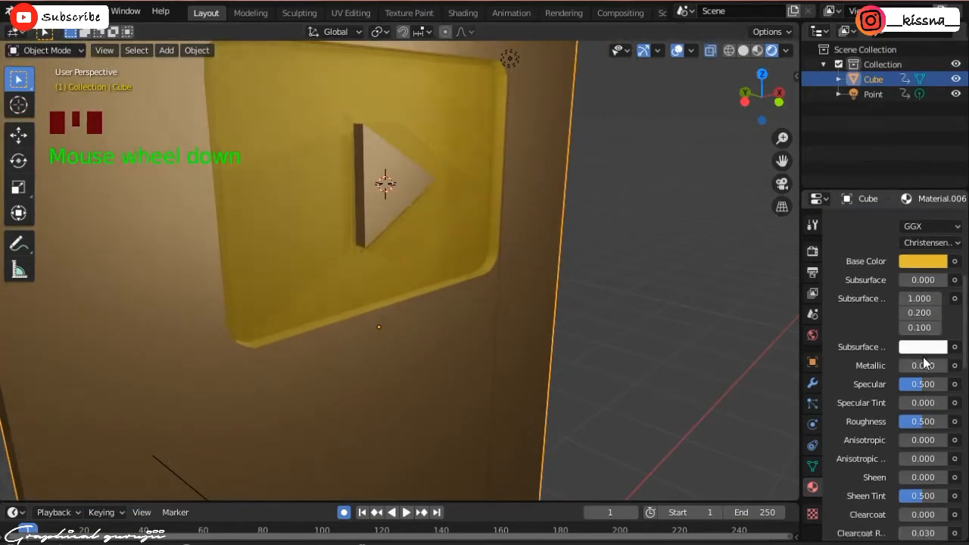
mouse_move(911, 376)
left_mouse_down()
mouse_move(925, 375)
mouse_move(906, 375)
left_mouse_up()
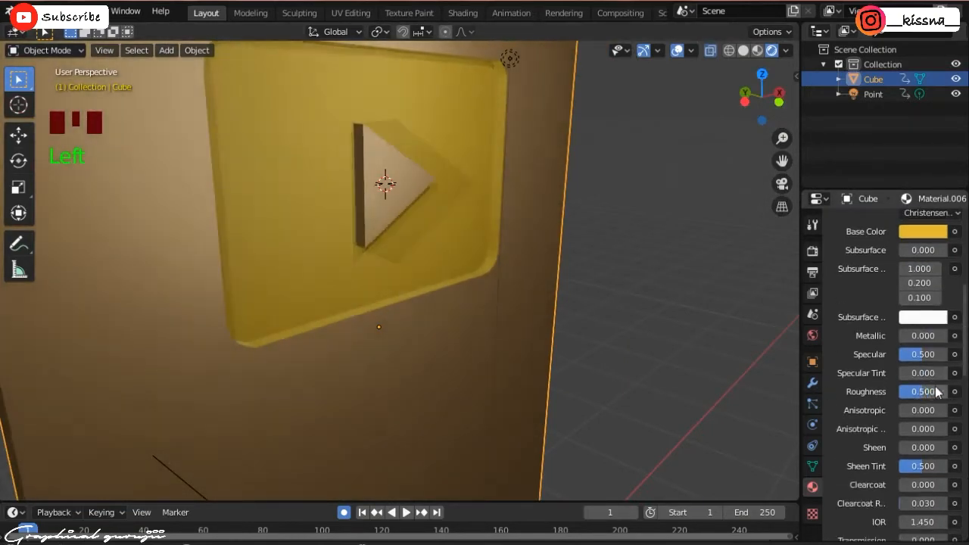
mouse_move(910, 337)
left_mouse_down()
mouse_move(928, 337)
mouse_move(912, 341)
left_mouse_up()
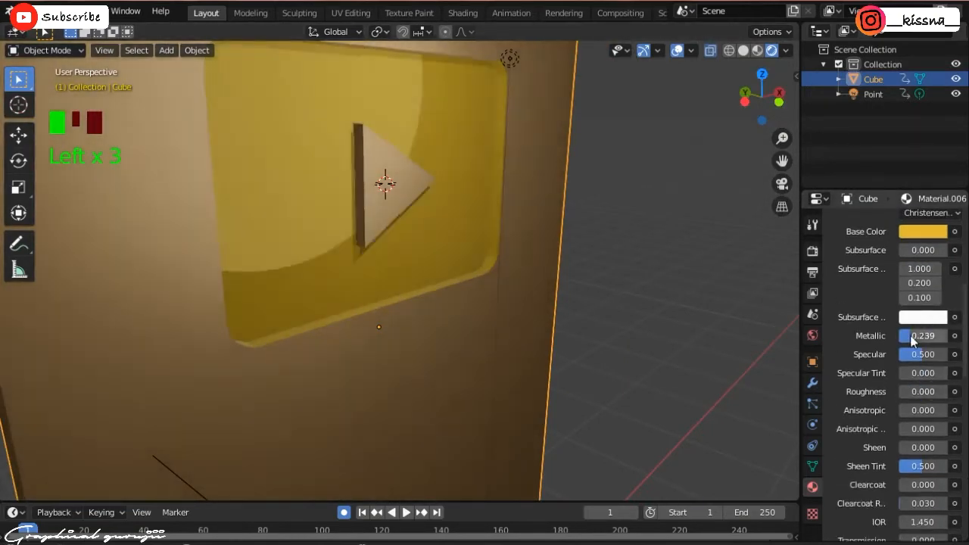
scroll(712, 379, "down", 4)
Set the plaque's main material, Material.005, to metallic 0 and roughness 0.573.
left_click_drag(763, 98, 707, 90)
scroll(884, 258, "up", 4)
left_click(890, 224)
scroll(902, 354, "down", 3)
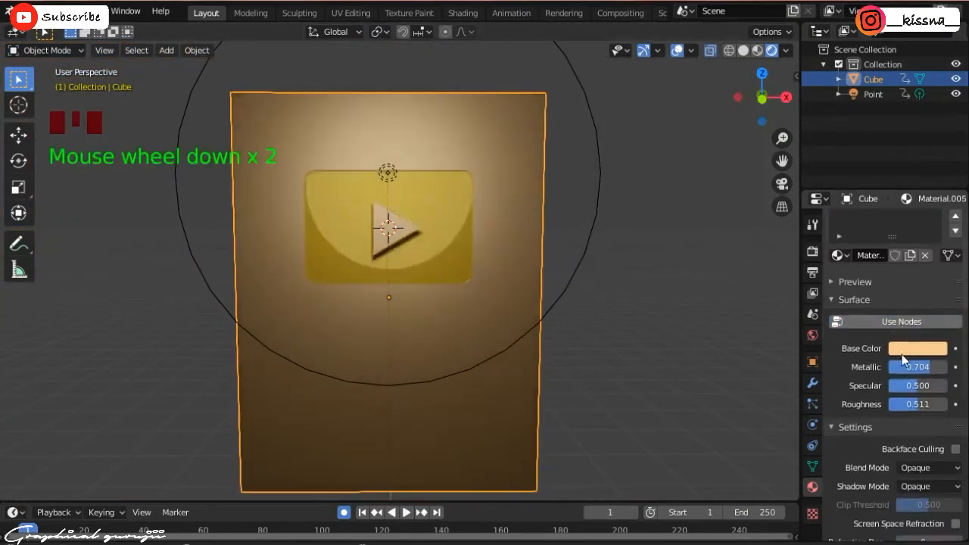
left_click_drag(930, 337, 886, 337)
scroll(676, 278, "down", 2)
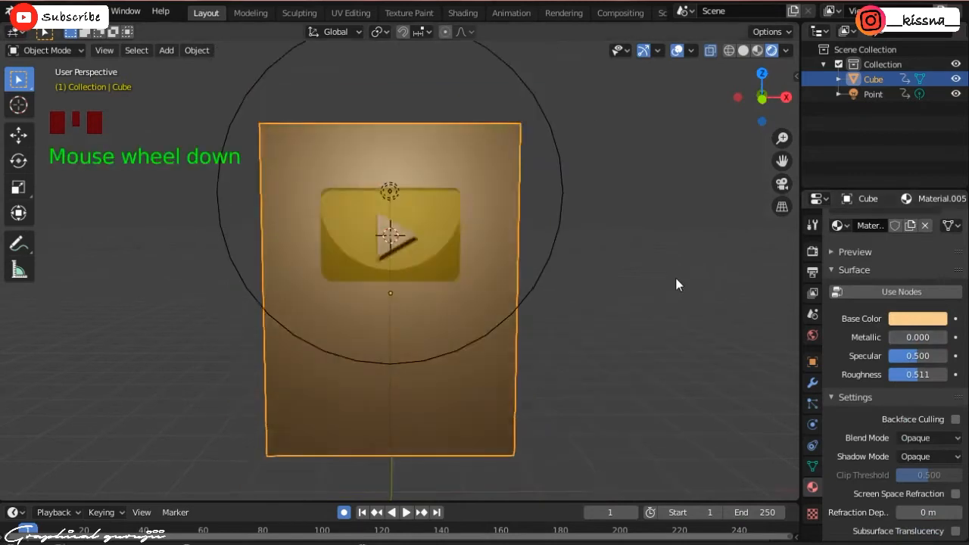
left_click_drag(889, 374, 923, 374)
left_click(667, 314)
scroll(668, 313, "down", 3)
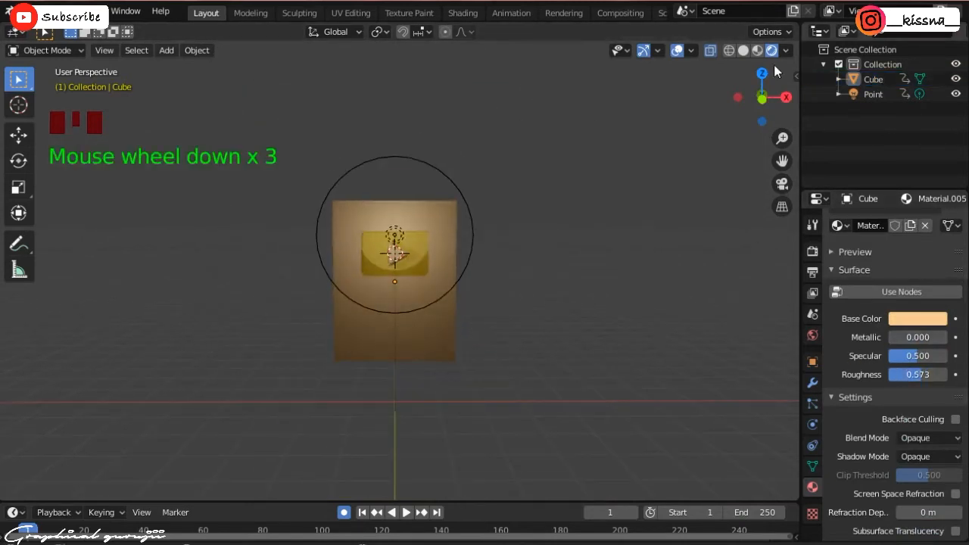
Set the point light's power to 300 W and move it down along Z to just below the icon panel.
mouse_move(769, 80)
left_mouse_down()
mouse_move(697, 92)
mouse_move(766, 85)
left_mouse_up()
scroll(511, 244, "up", 7)
left_click(379, 115)
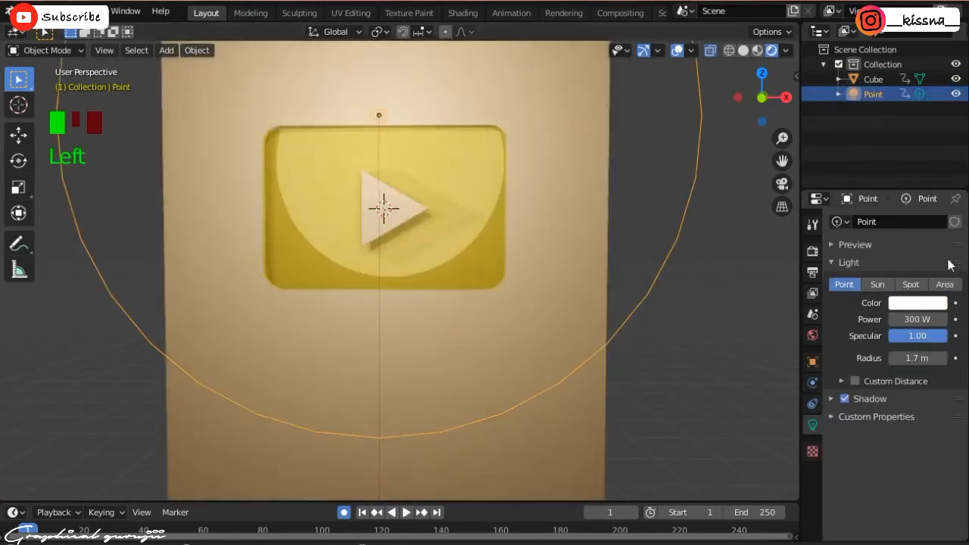
scroll(681, 221, "down", 2)
key("KP_1")
scroll(539, 291, "down", 1)
key("g")
key("z")
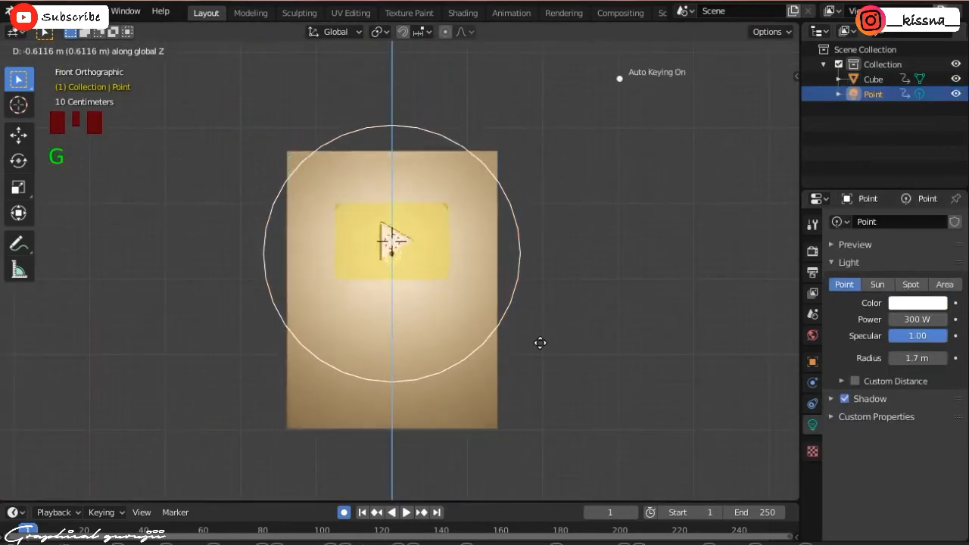
left_click(538, 396)
scroll(579, 310, "down", 2)
left_click_drag(761, 99, 795, 121)
key("KP_1")
Place the 3D cursor at the plaque's bottom edge, add a plane there, and scale it by about 6.463 as a floor.
left_click(402, 348)
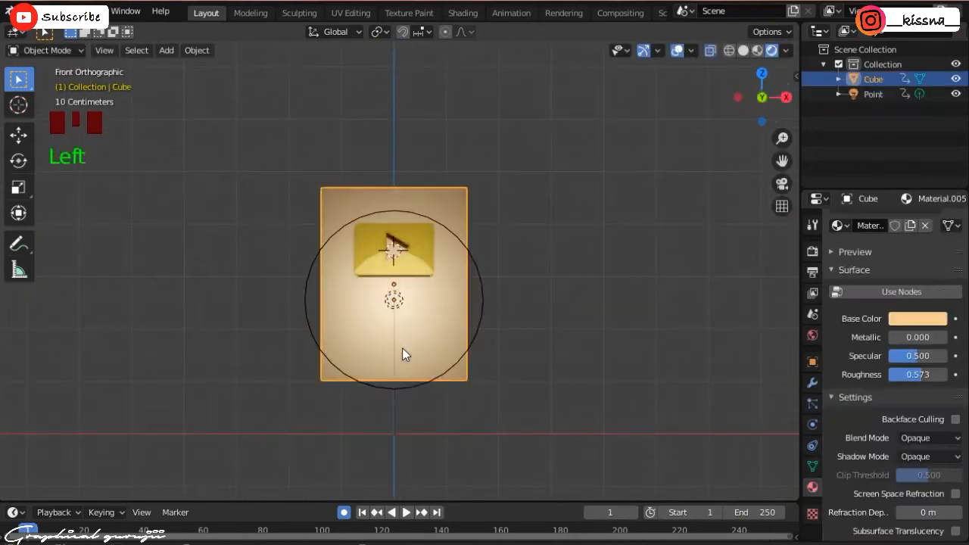
right_click(395, 388, "shift")
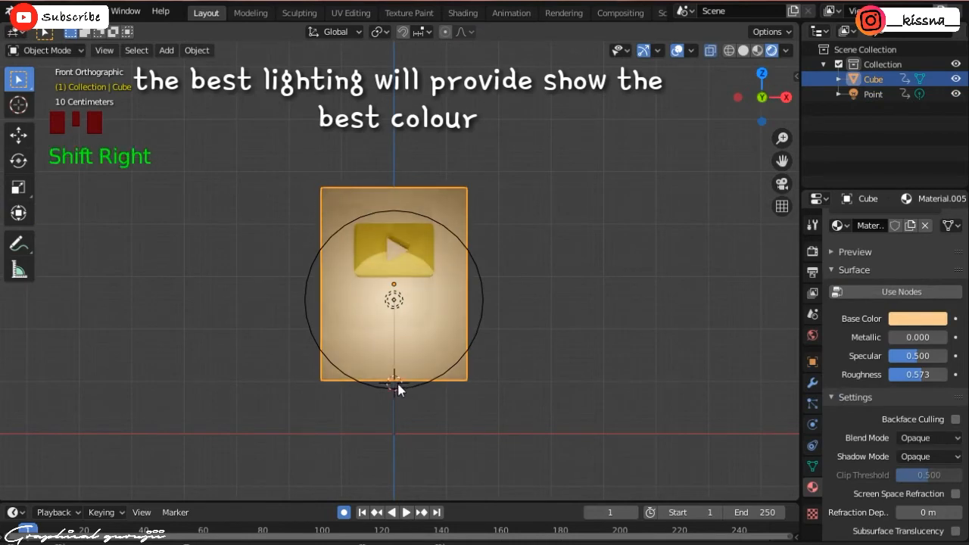
key("shift+a")
mouse_move(454, 211)
left_click(488, 213)
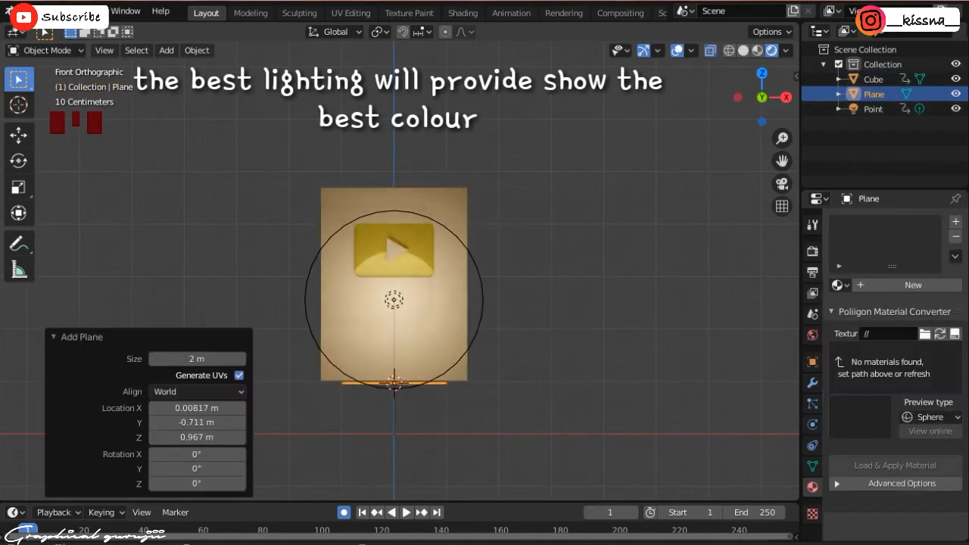
key("s")
left_click(700, 183)
scroll(726, 152, "down", 2)
left_click_drag(774, 89, 774, 110)
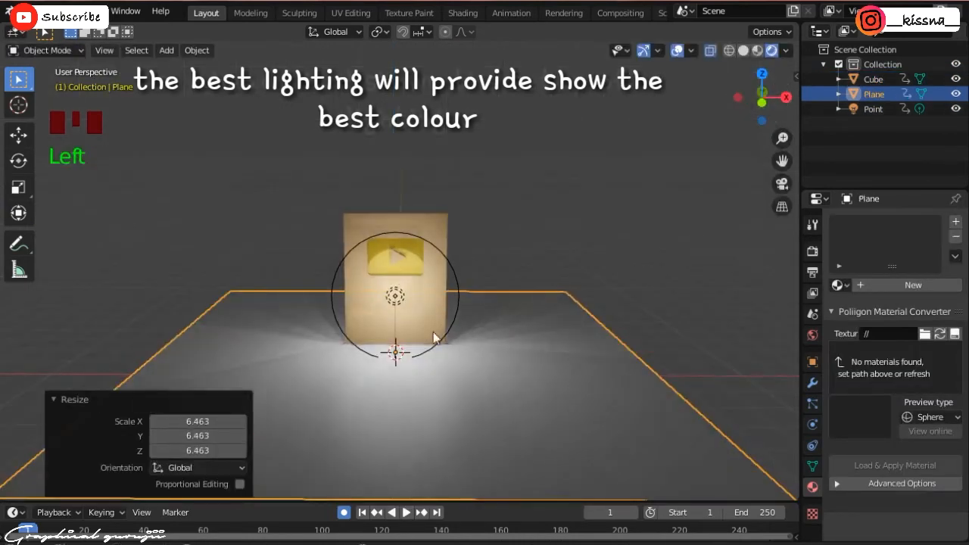
Move the floor plane about 0.0489 m up along Z to meet the plaque's bottom edge.
scroll(434, 337, "up", 3)
left_click_drag(782, 160, 788, 58)
scroll(428, 333, "up", 5)
key("g")
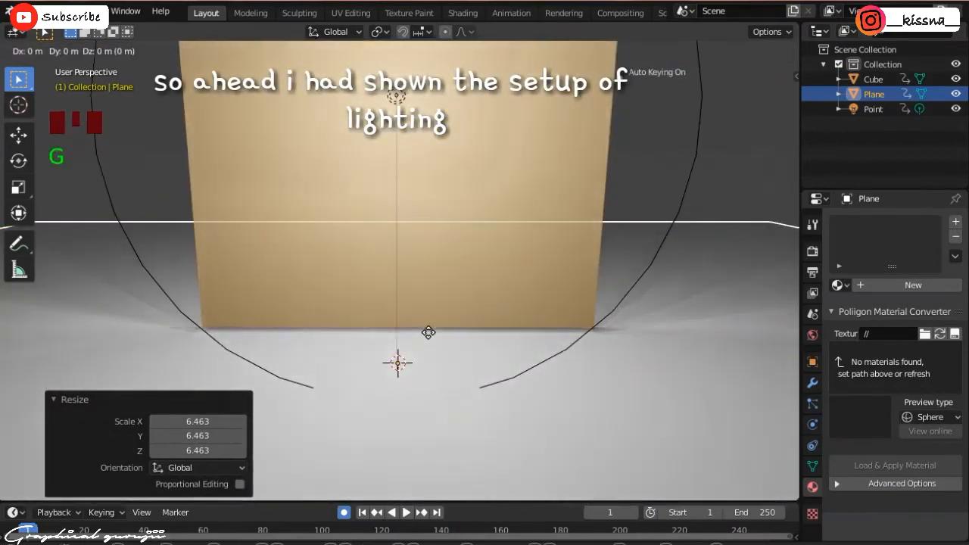
key("z")
left_click(449, 325)
scroll(470, 227, "down", 5)
left_click(556, 161)
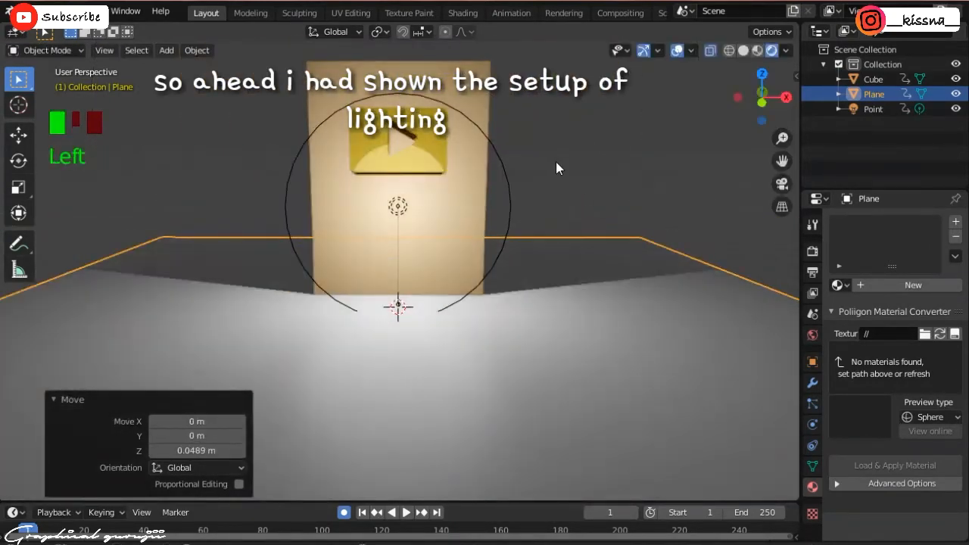
Place the 3D cursor beside the plaque's lower right corner and add a spot light there.
scroll(462, 299, "down", 2)
right_click(465, 299, "shift")
right_click(465, 299, "shift")
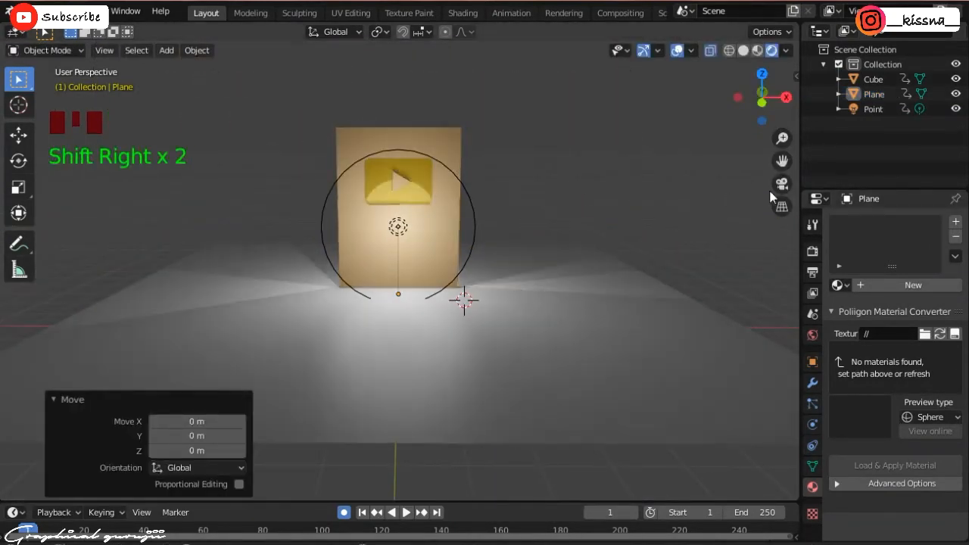
key("shift+a")
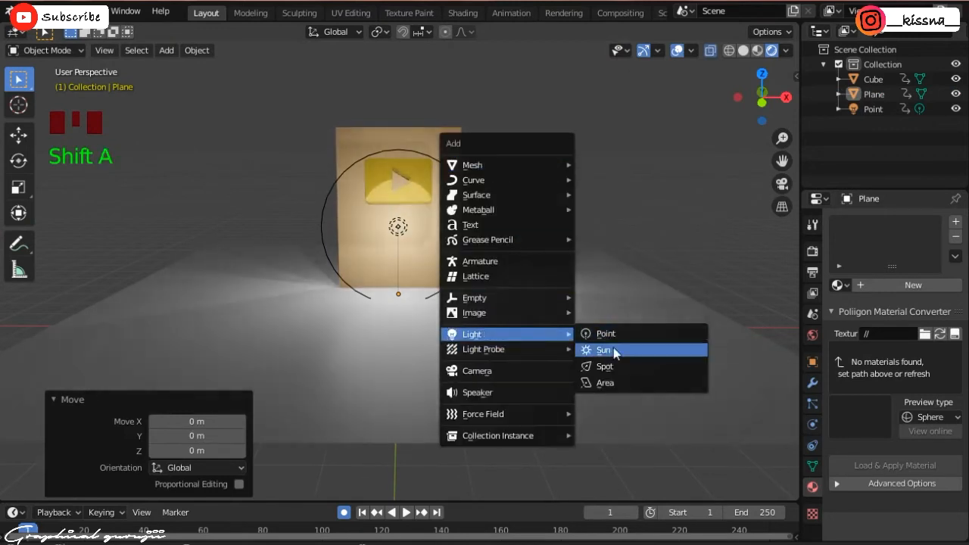
left_click(605, 366)
scroll(601, 334, "down", 5)
key("KP_1")
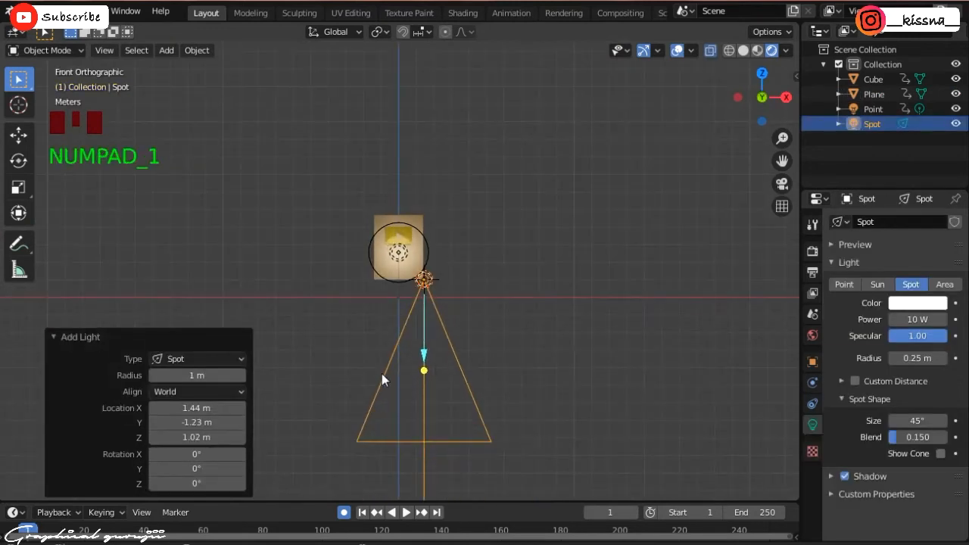
Aim the spot light diagonally up and inward at the plaque, adjusting its direction in the front and top views.
left_click(393, 362)
left_click_drag(395, 241, 402, 241)
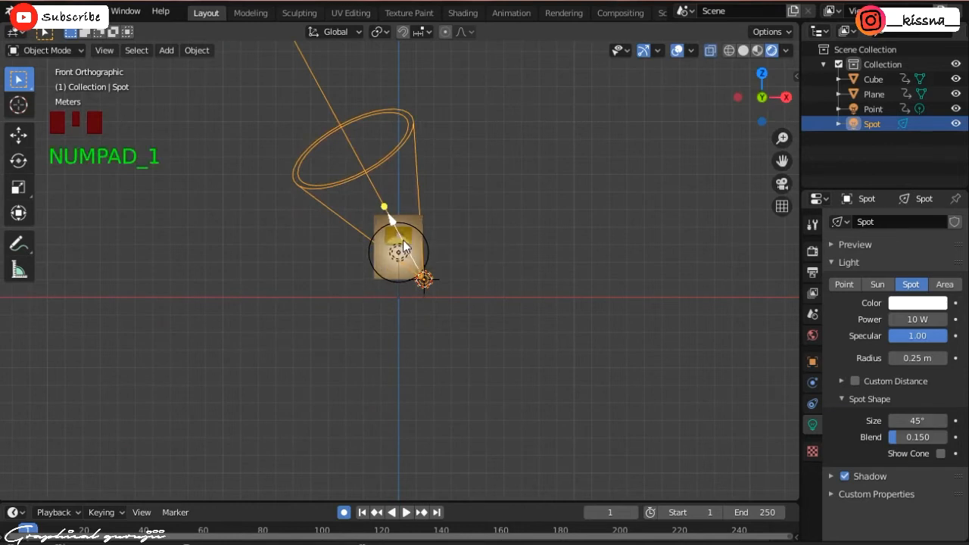
scroll(404, 244, "down", 3)
key("KP_7")
left_click(400, 258)
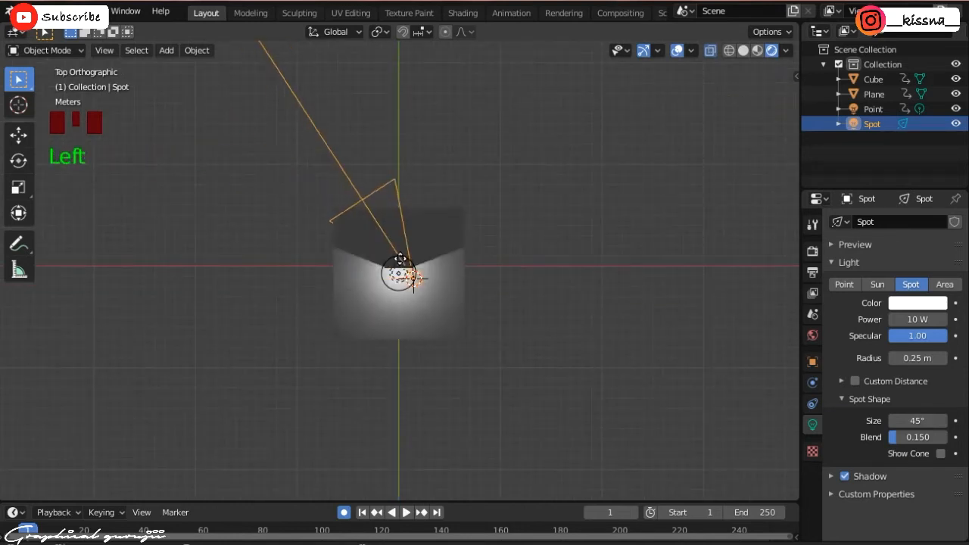
scroll(454, 311, "up", 2)
key("KP_1")
scroll(310, 254, "up", 9)
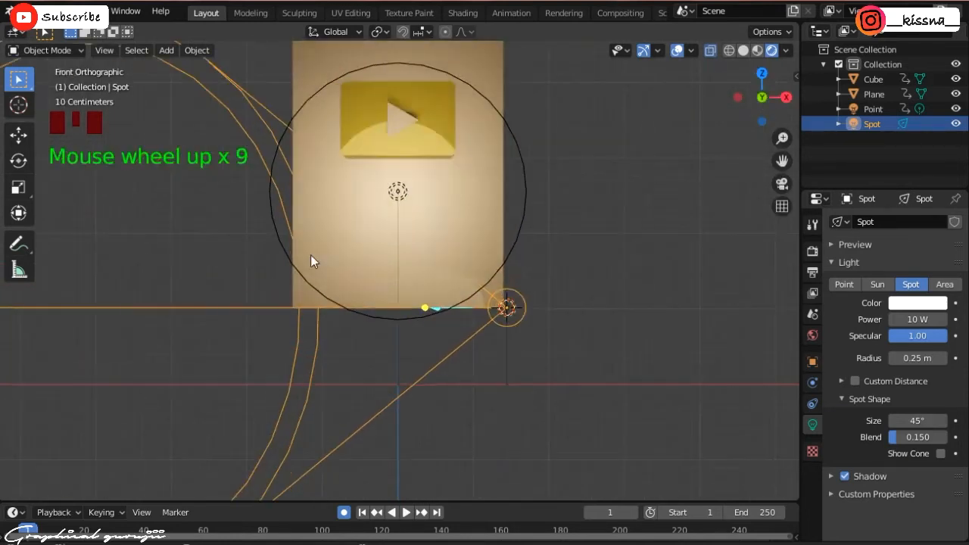
left_click_drag(425, 309, 442, 225)
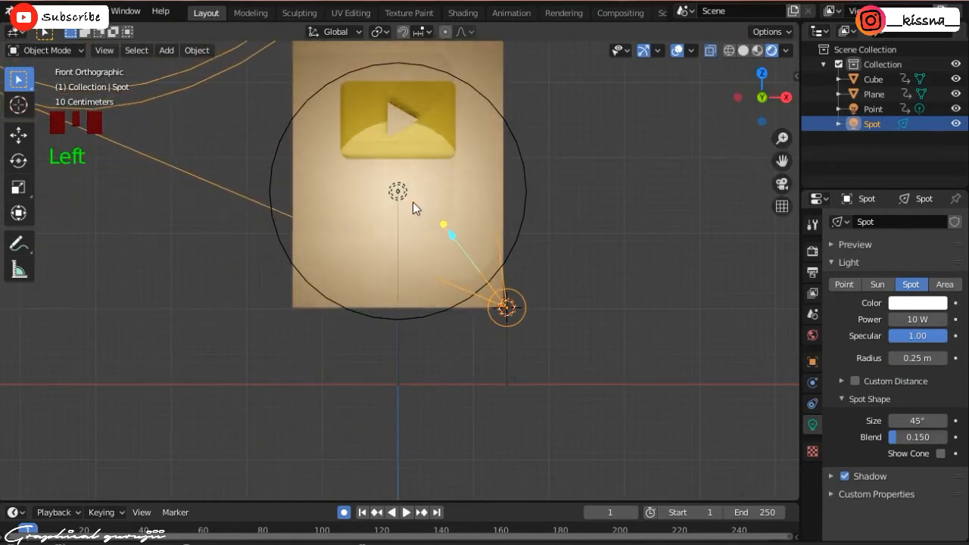
Hide the point light and move the spot light about 0.947 m forward of the plaque along Y.
left_click(401, 195)
key("h")
left_click(508, 310)
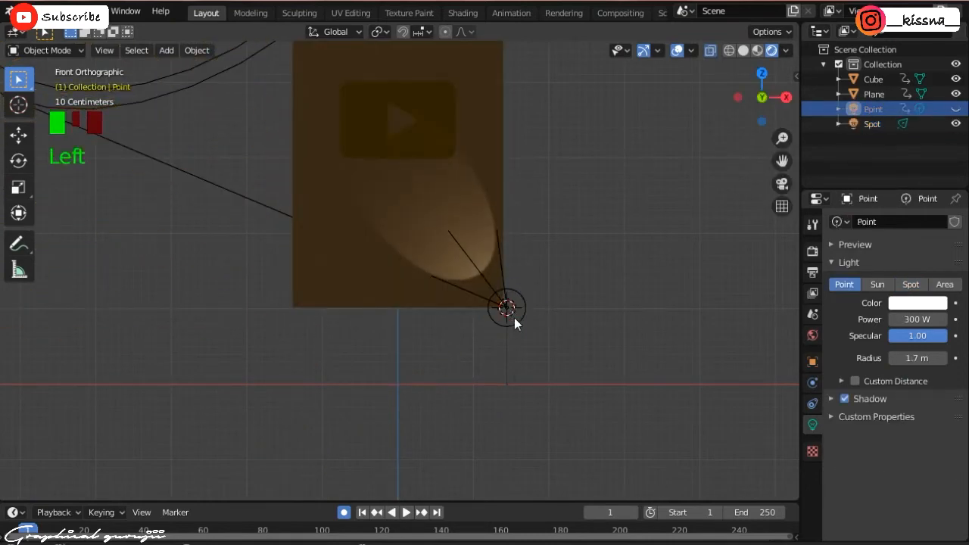
key("KP_7")
key("g")
key("y")
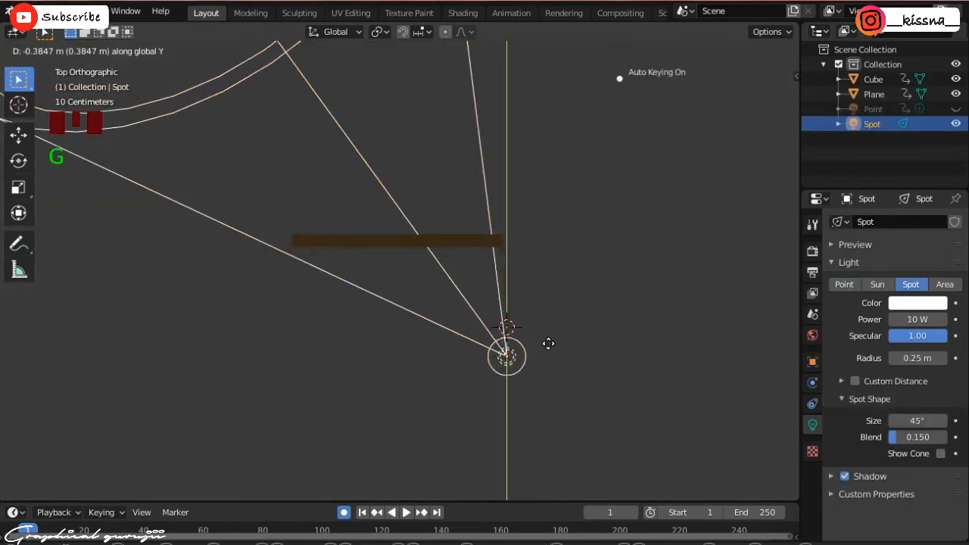
left_click(558, 377)
Set the spot light's power to 1000 W.
key("KP_1")
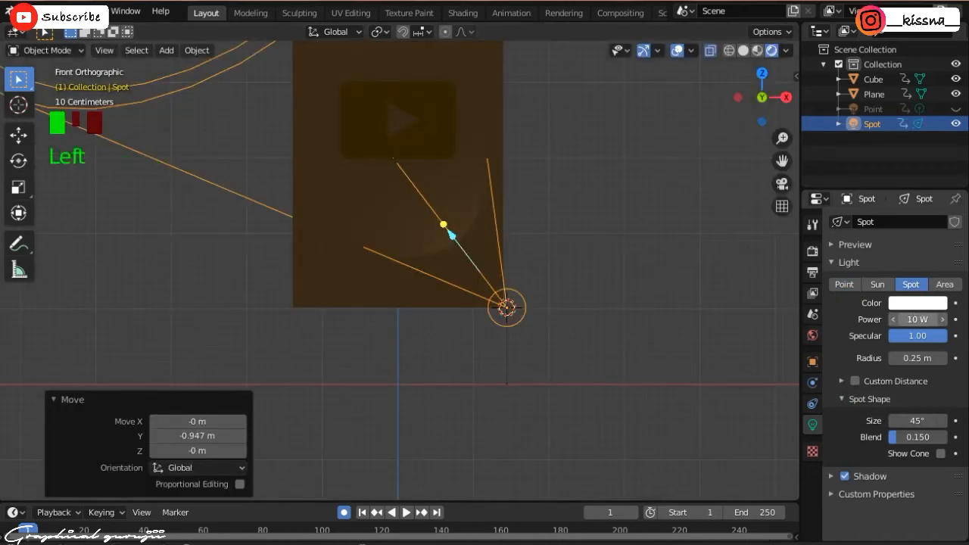
left_click_drag(908, 318, 906, 319)
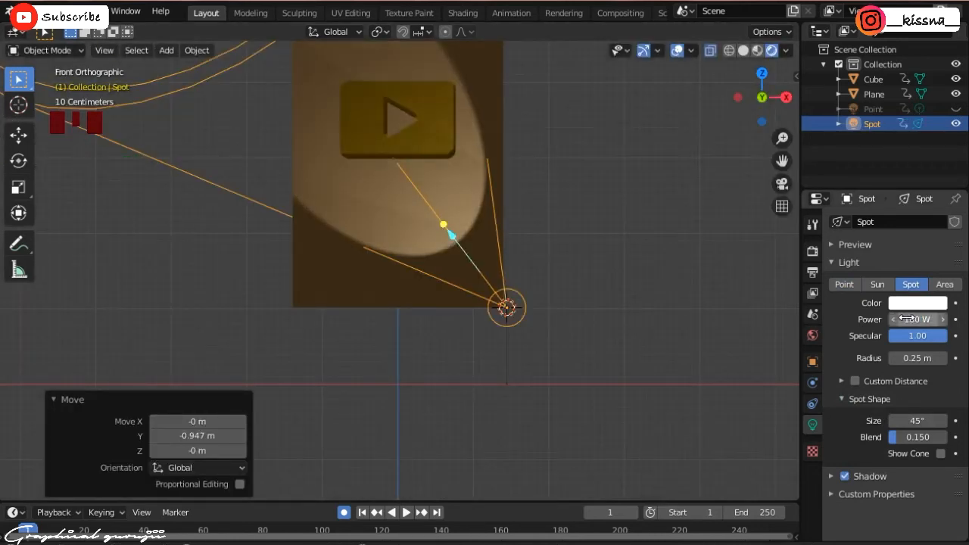
left_click(908, 318)
type("0")
key("Return")
scroll(611, 240, "down", 2)
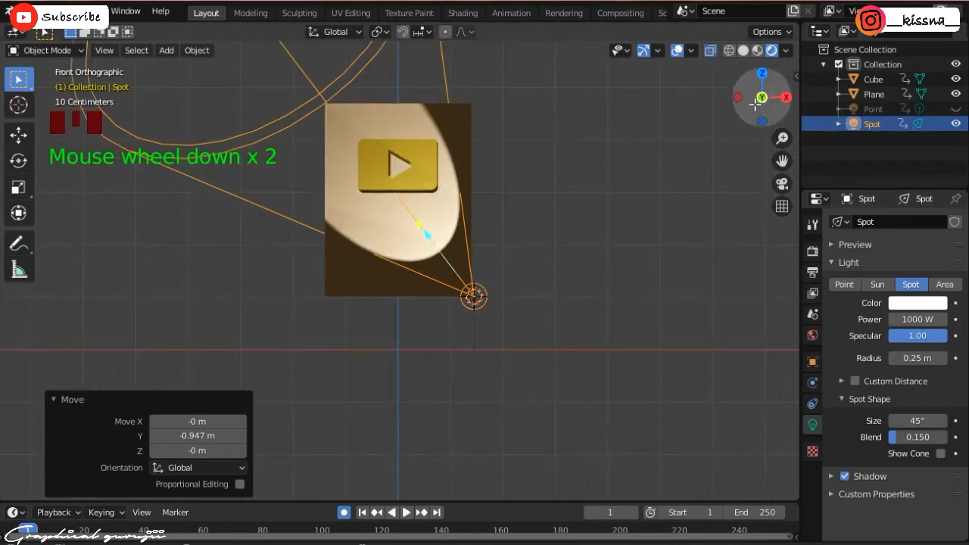
Move the spot light about 1.95 m outward along X and about 0.0426 m down, and aim it back at the plaque.
left_click_drag(757, 103, 826, 179)
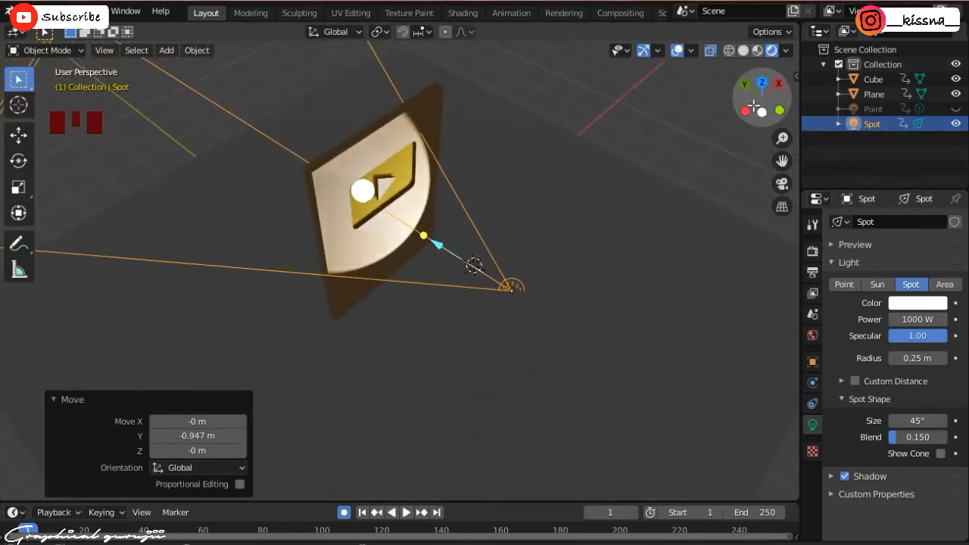
left_click(779, 110)
scroll(612, 137, "down", 3)
scroll(495, 302, "up", 3)
key("g")
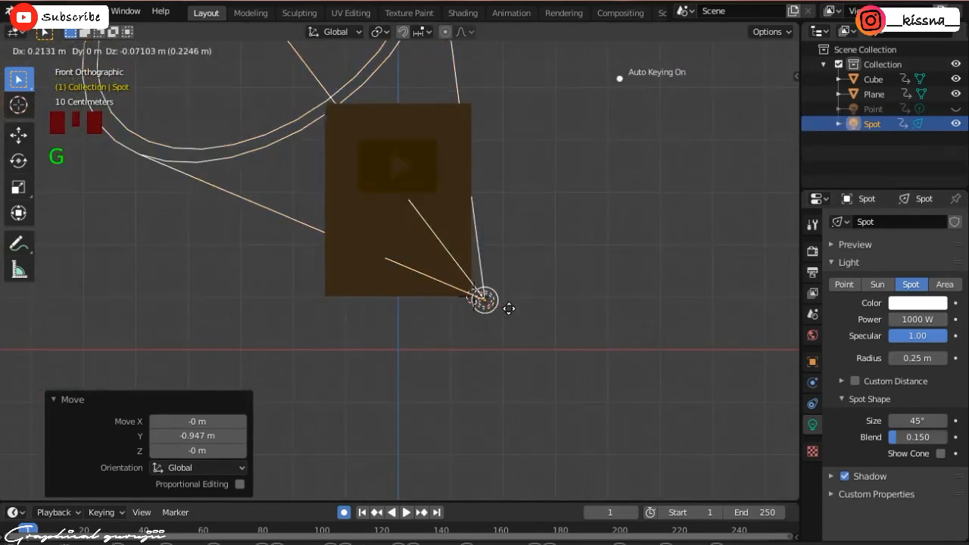
left_click(595, 299)
scroll(518, 237, "down", 1)
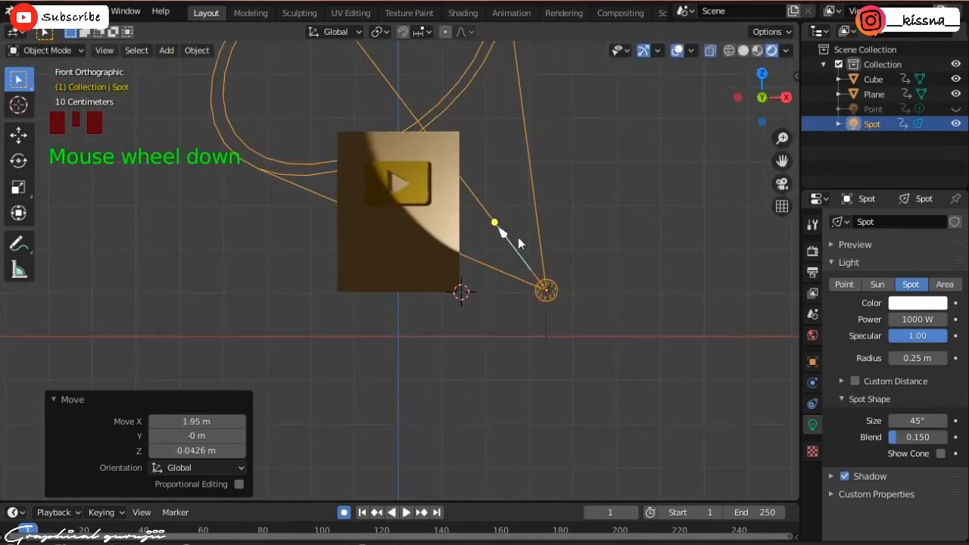
left_click_drag(464, 231, 451, 238)
Scale the spot light by about 1.186, widen its radius to 2.35 m and set the spot size to 62.5°.
scroll(393, 109, "down", 3)
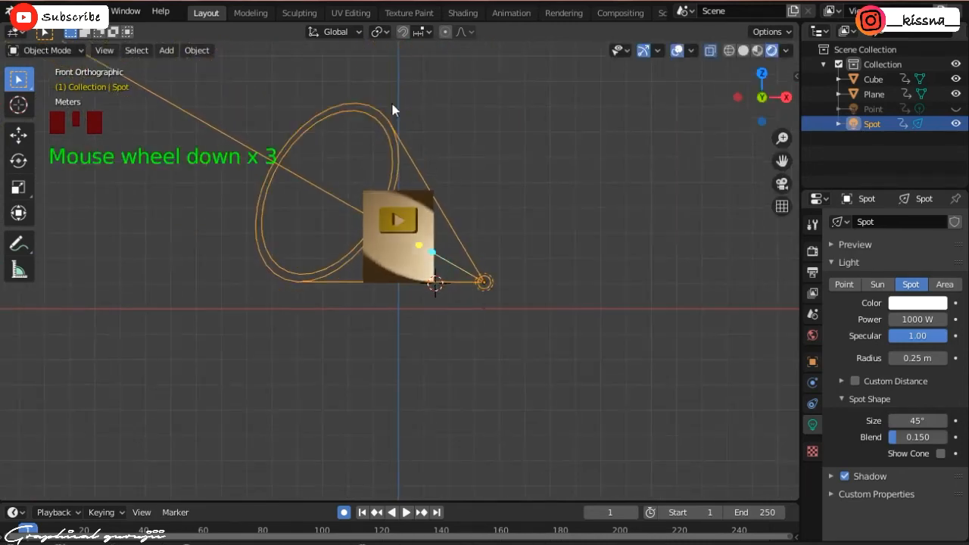
key("s")
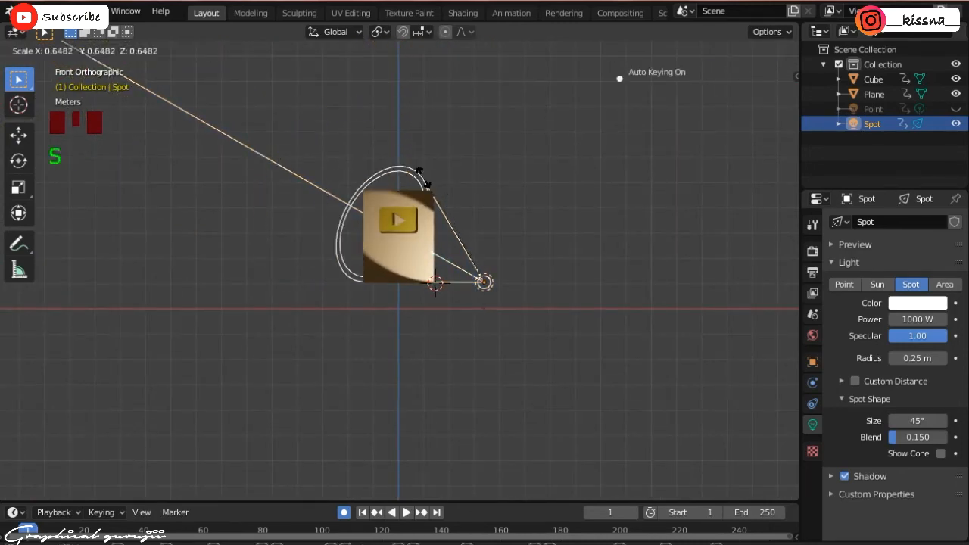
left_click(365, 95)
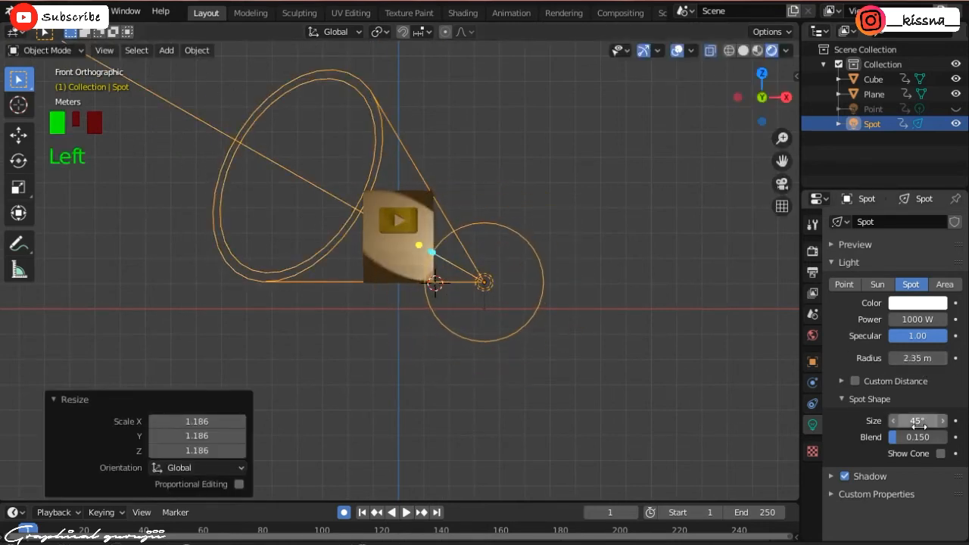
left_click(492, 263)
scroll(491, 264, "up", 6)
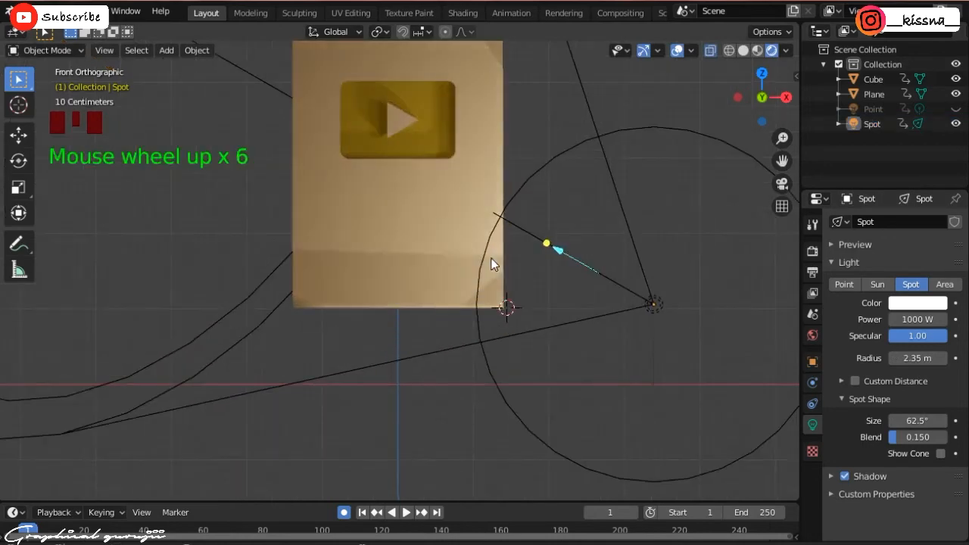
Move the spot light about 1.66 m further forward along Y and about 0.227 m inward along X.
left_click_drag(781, 161, 766, 242)
key("KP_7")
scroll(656, 276, "down", 2)
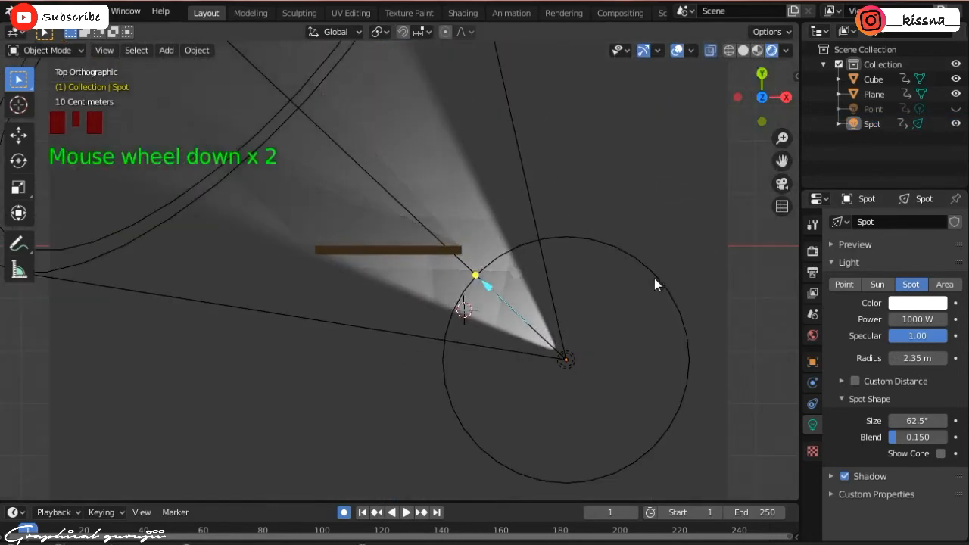
key("g")
left_click(571, 363)
key("g")
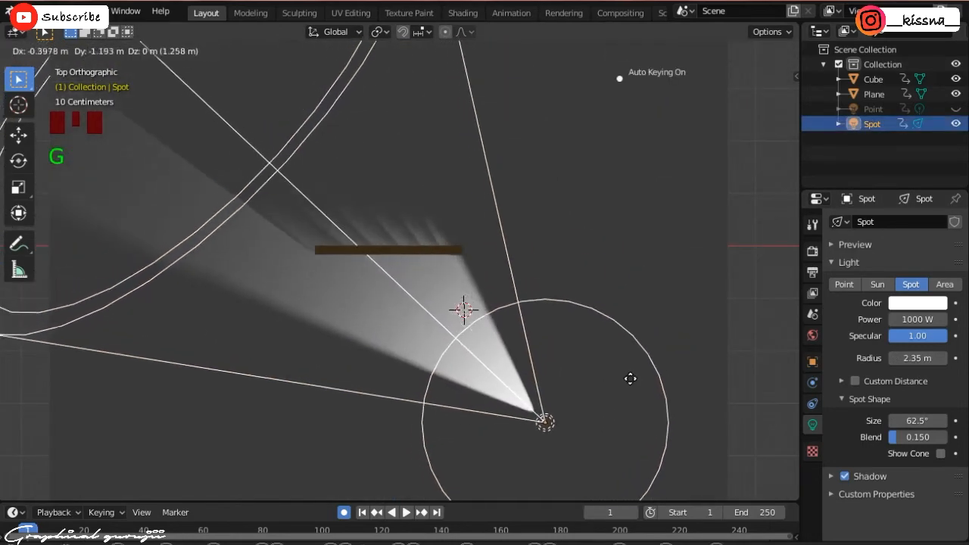
left_click(632, 402)
Re-aim the spot light in the top and front views so its beam points diagonally up at the plaque's front face.
key("KP_1")
key("KP_7")
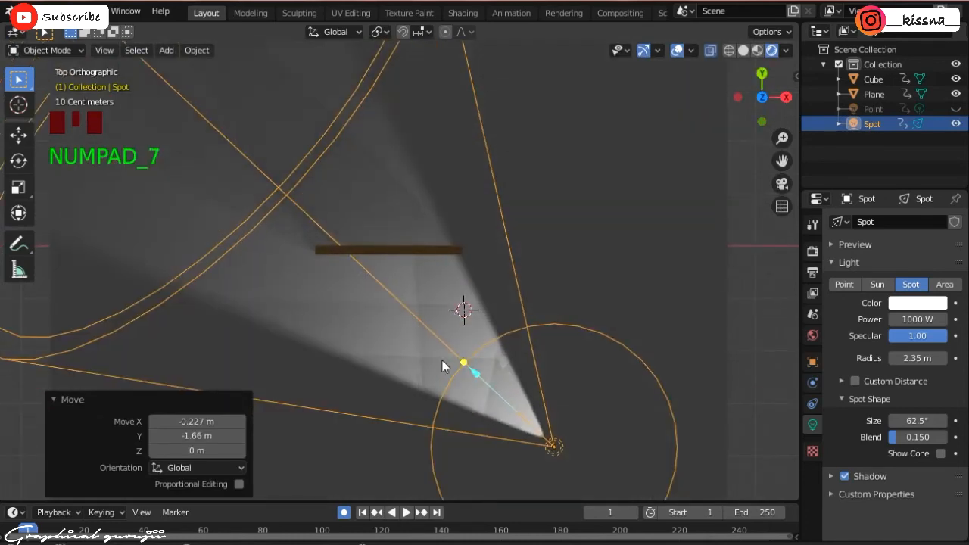
left_click_drag(464, 362, 480, 348)
key("KP_1")
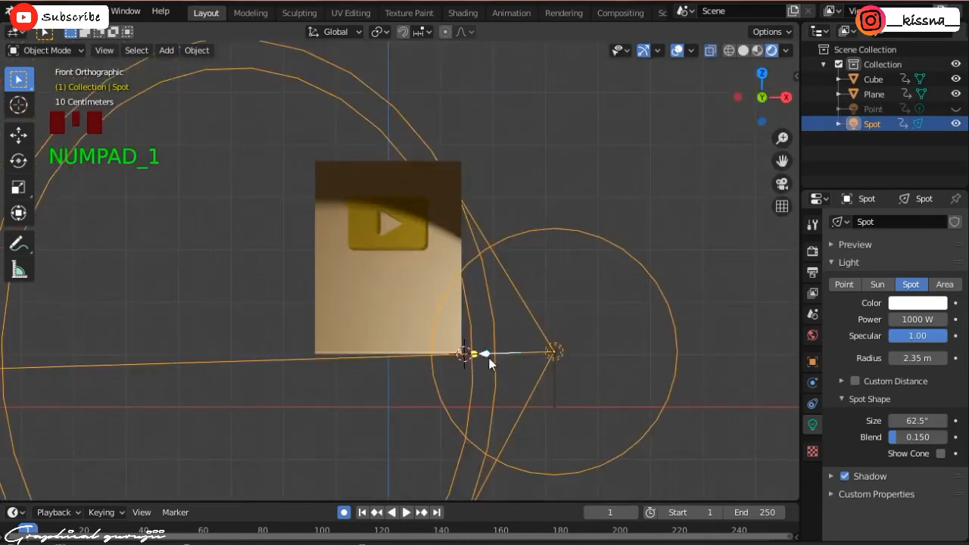
key("KP_7")
key("KP_1")
left_click_drag(474, 352, 488, 310)
scroll(550, 281, "down", 2)
left_click_drag(757, 94, 852, 92)
scroll(471, 231, "up", 1)
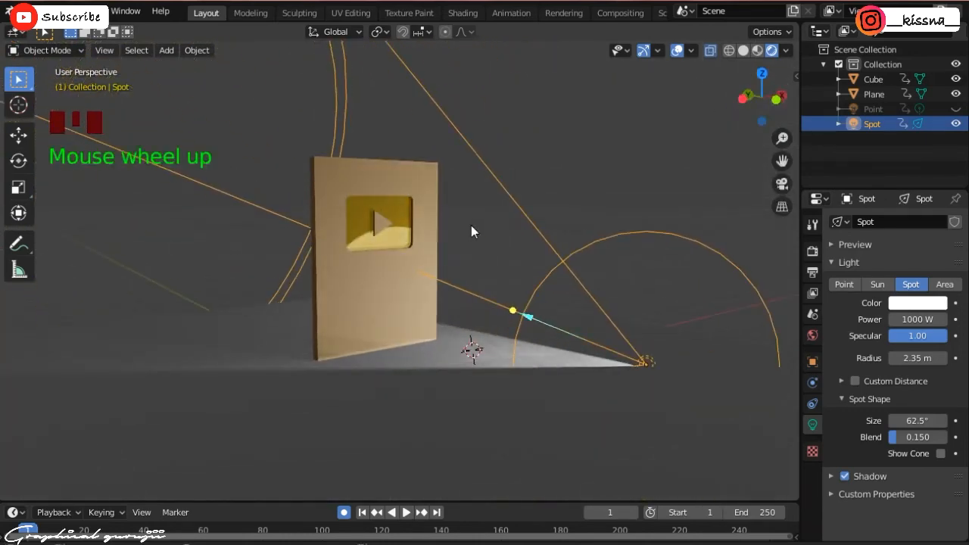
Add an armature at the 3D cursor.
key("ctrl+alt+KP_0")
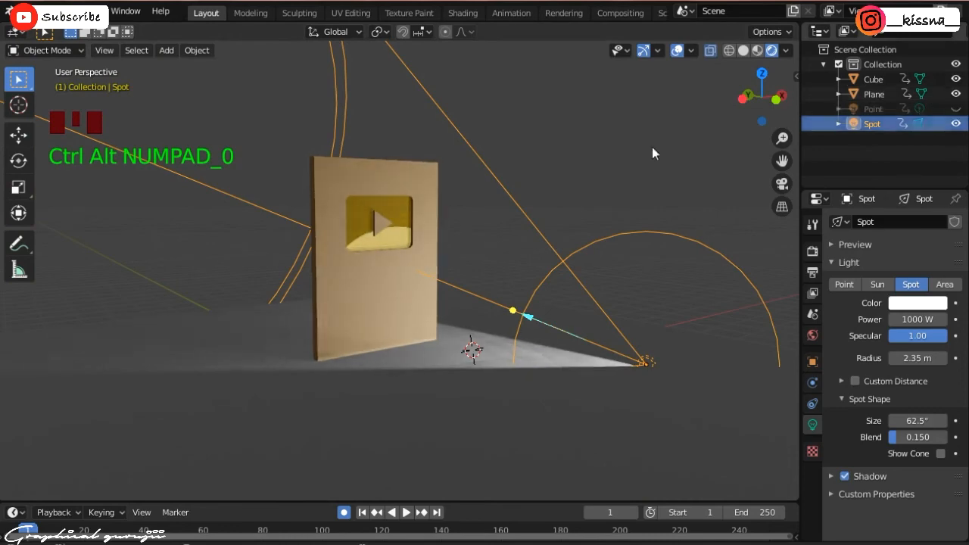
right_click(575, 153)
left_click(575, 152)
key("shift+a")
left_click(454, 137)
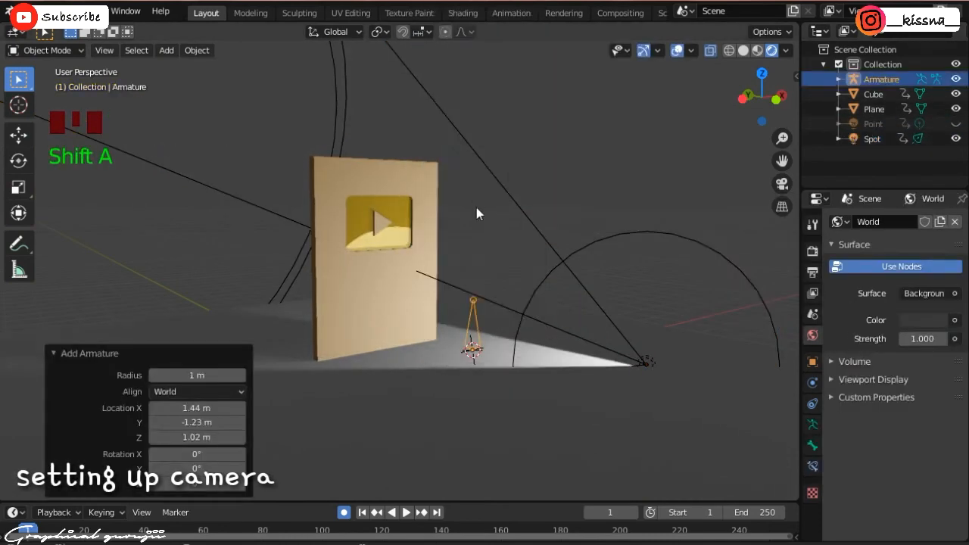
Add a camera at the 3D cursor and align it to the current angled view of the plaque.
key("a")
key("shift+a")
left_click(549, 244)
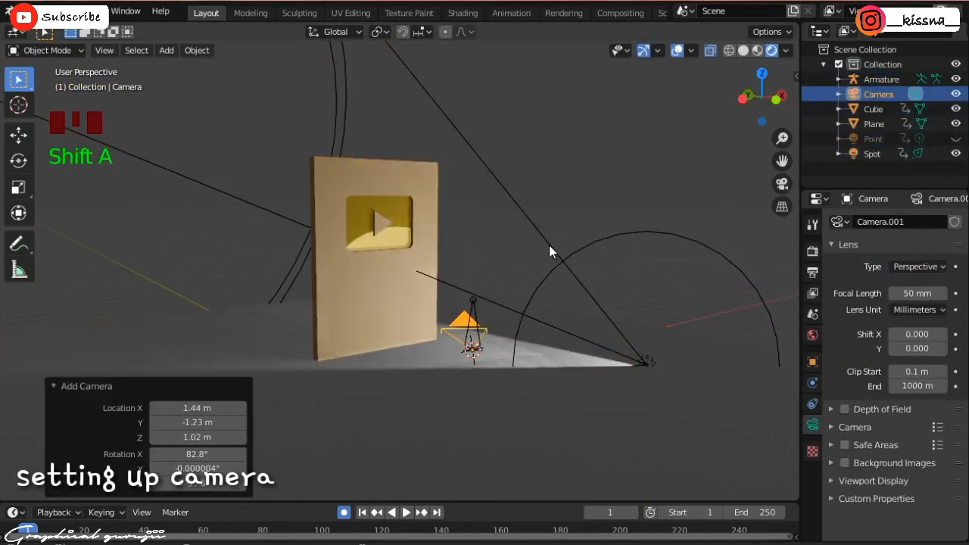
key("ctrl+alt+KP_0")
scroll(524, 185, "down", 2)
Widen the camera's lens angle to a focal length of about 47.5 mm.
right_click(572, 165)
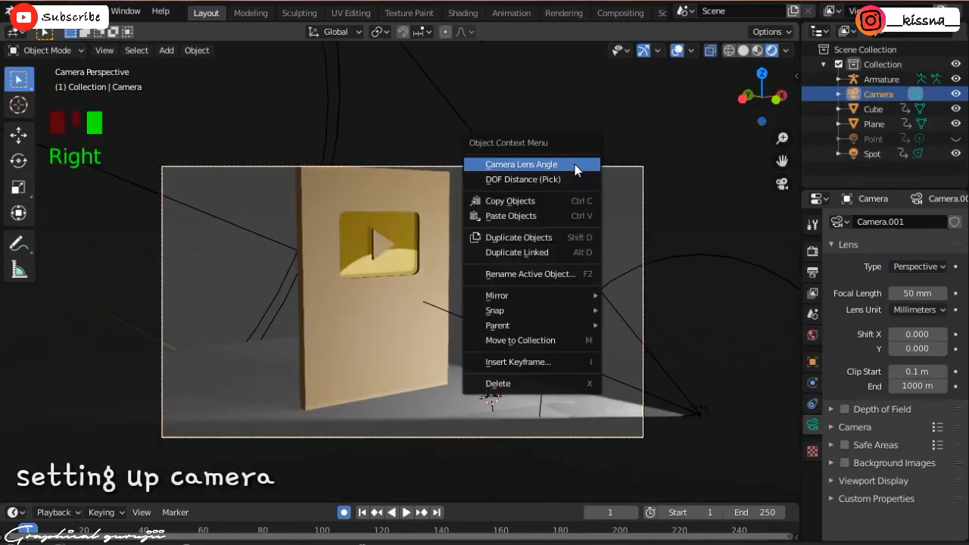
left_click(575, 164)
left_click(556, 165)
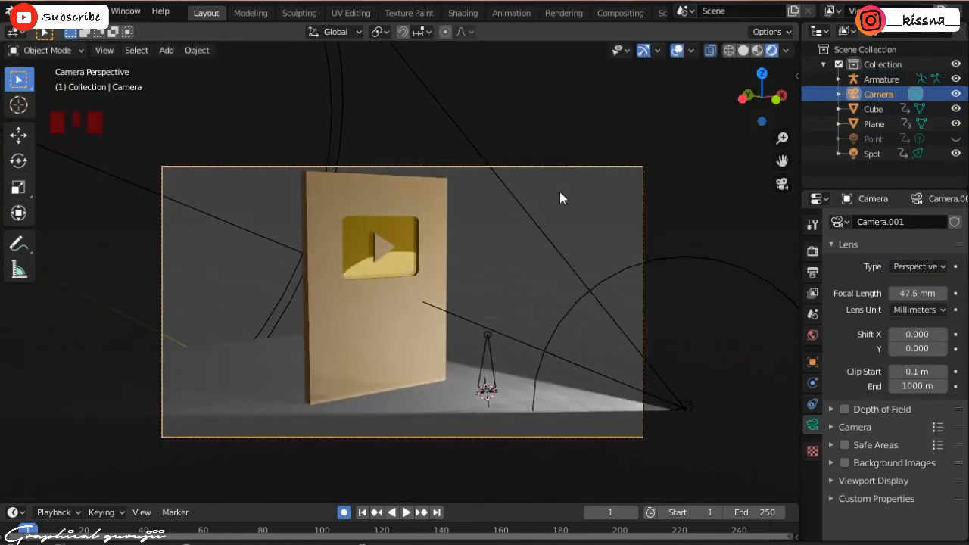
Show the point light in the viewport again and hide the spot light.
scroll(549, 218, "down", 2)
left_click_drag(759, 98, 693, 110)
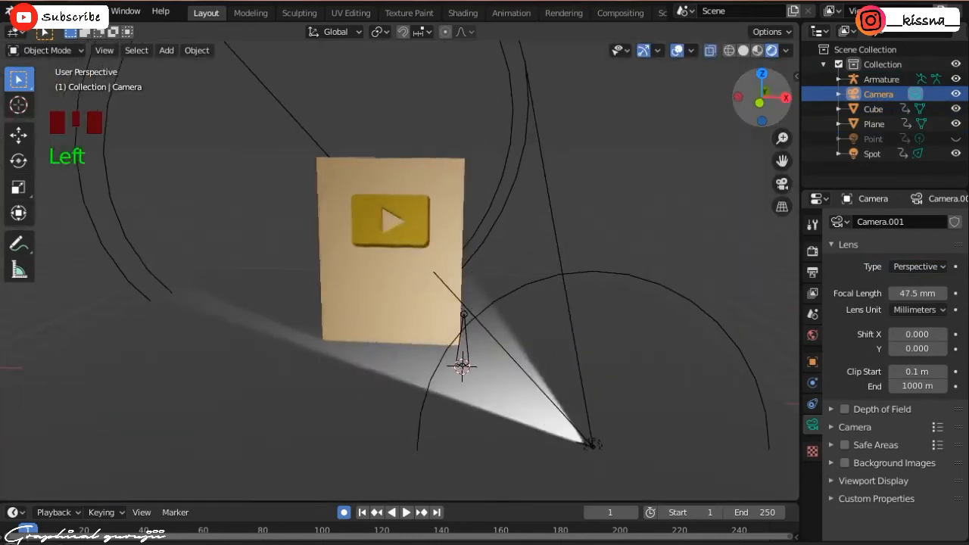
key("KP_1")
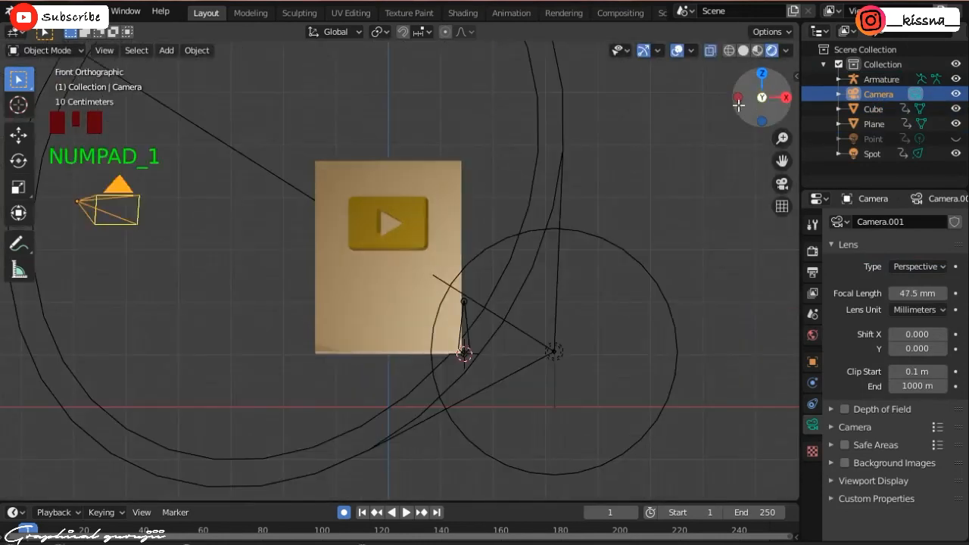
left_click_drag(744, 80, 730, 87)
scroll(731, 87, "down", 2)
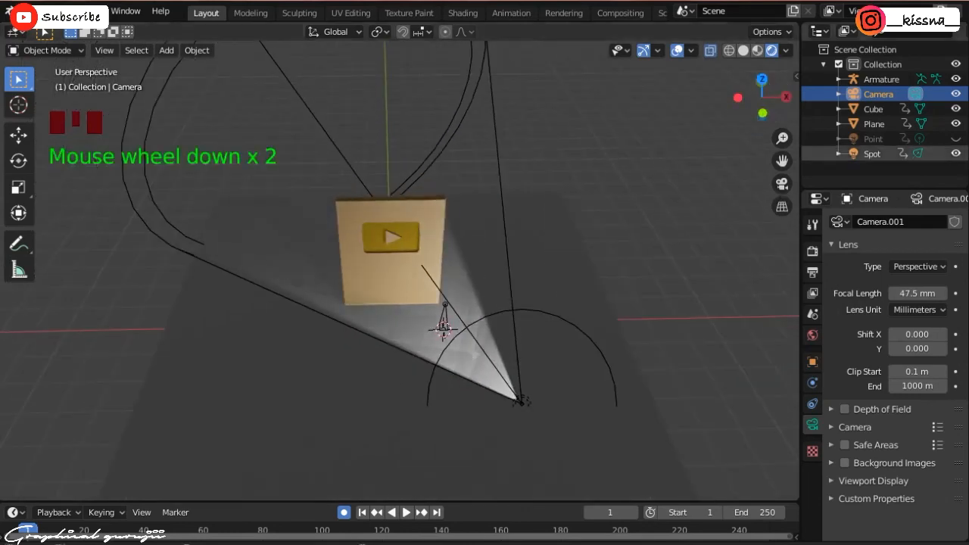
left_click(955, 140)
left_click(956, 154)
key("KP_7")
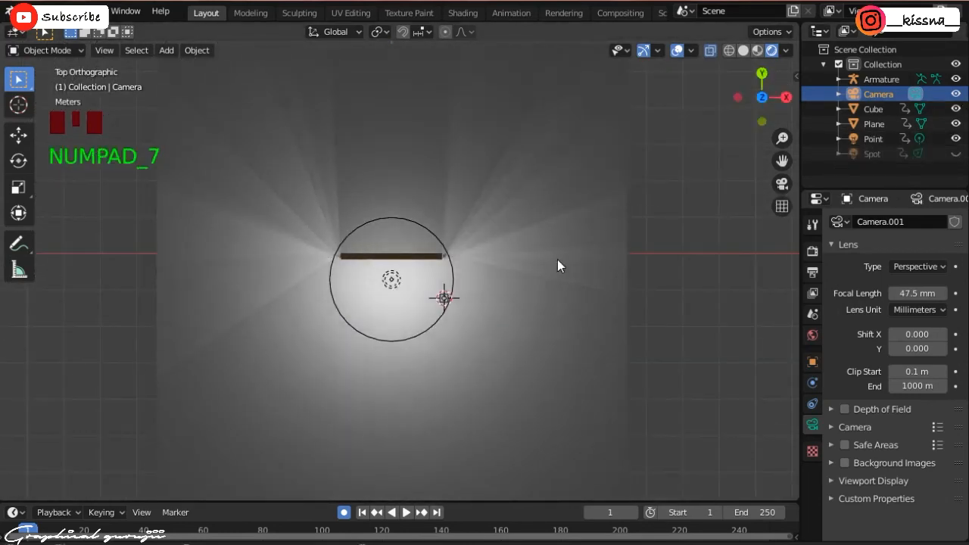
Create a new material for the floor plane and give it a light blue base color.
left_click(502, 264)
left_click(901, 286)
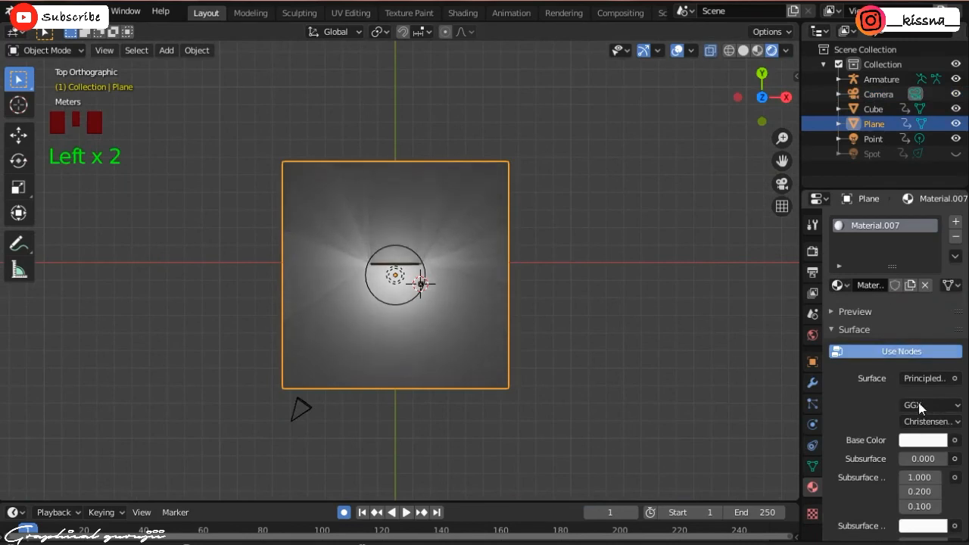
left_click(922, 440)
left_click_drag(937, 241, 937, 226)
mouse_move(898, 283)
left_mouse_down()
mouse_move(873, 257)
mouse_move(881, 281)
left_mouse_up()
left_click(677, 260)
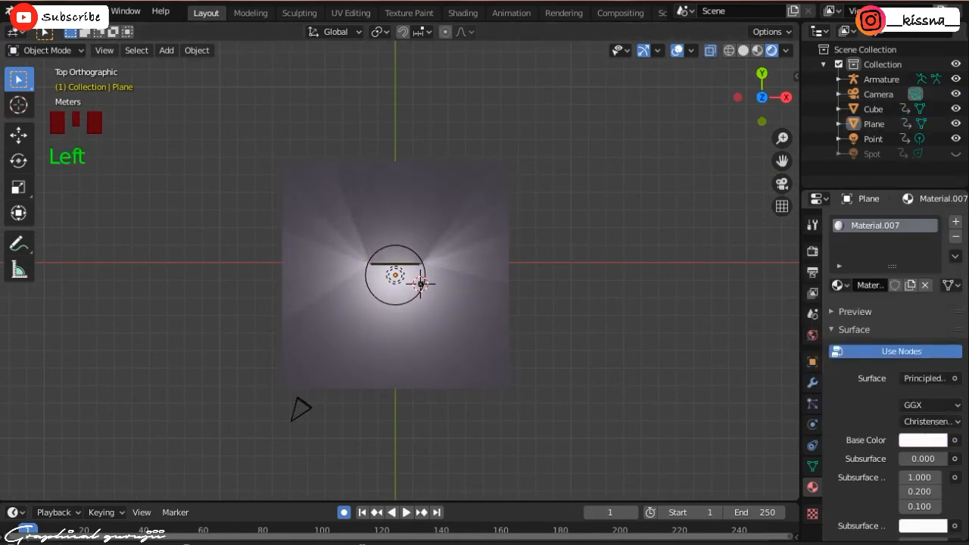
left_click(922, 440)
left_click_drag(885, 318, 887, 267)
key("KP_1")
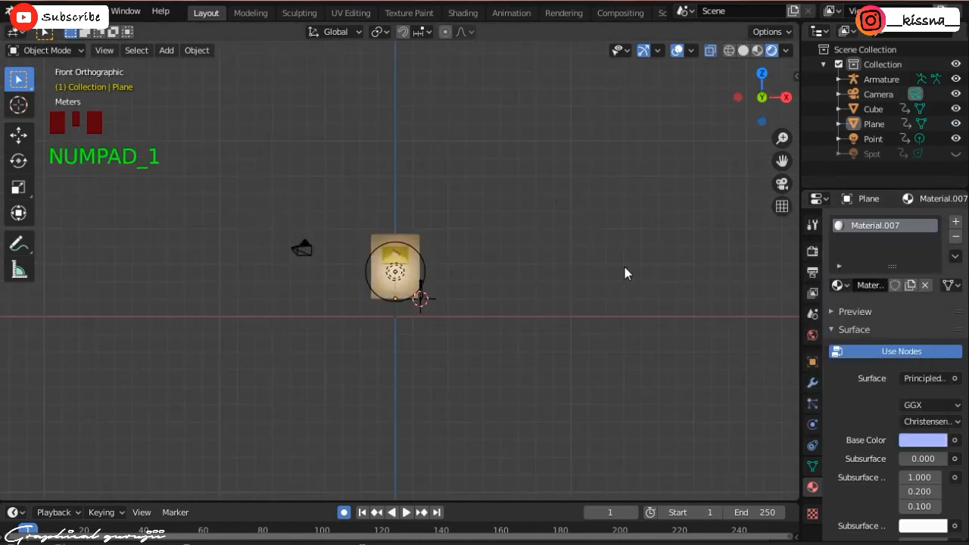
From the camera view, place the 3D cursor on the floor to the left of the plaque and add a mesh plane there.
scroll(624, 273, "up", 2)
key("KP_0")
scroll(540, 234, "up", 1)
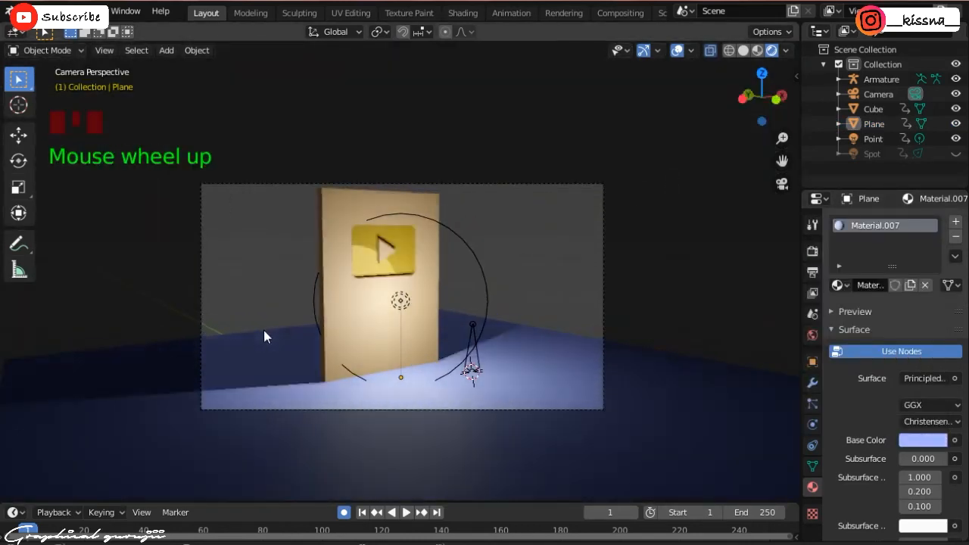
right_click(263, 330, "shift")
key("shift+a")
mouse_move(303, 119)
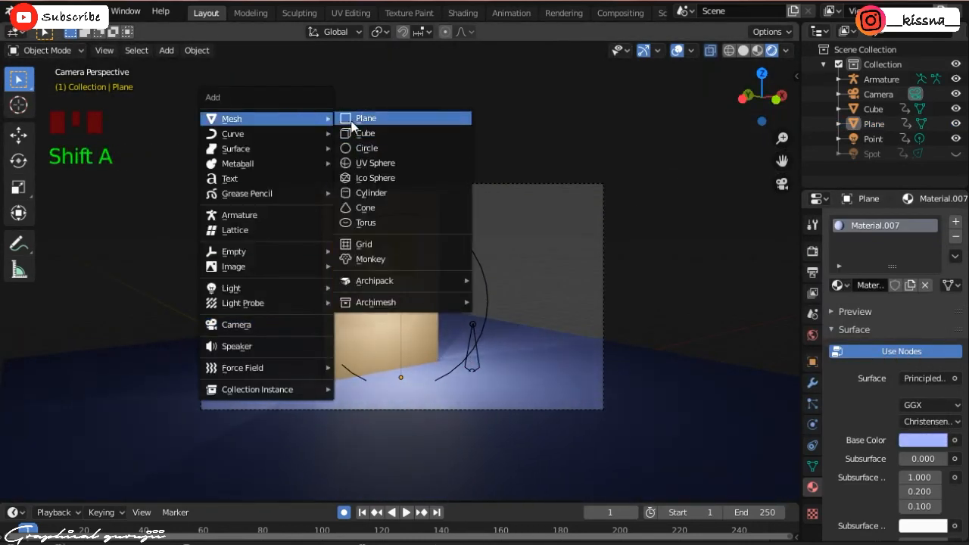